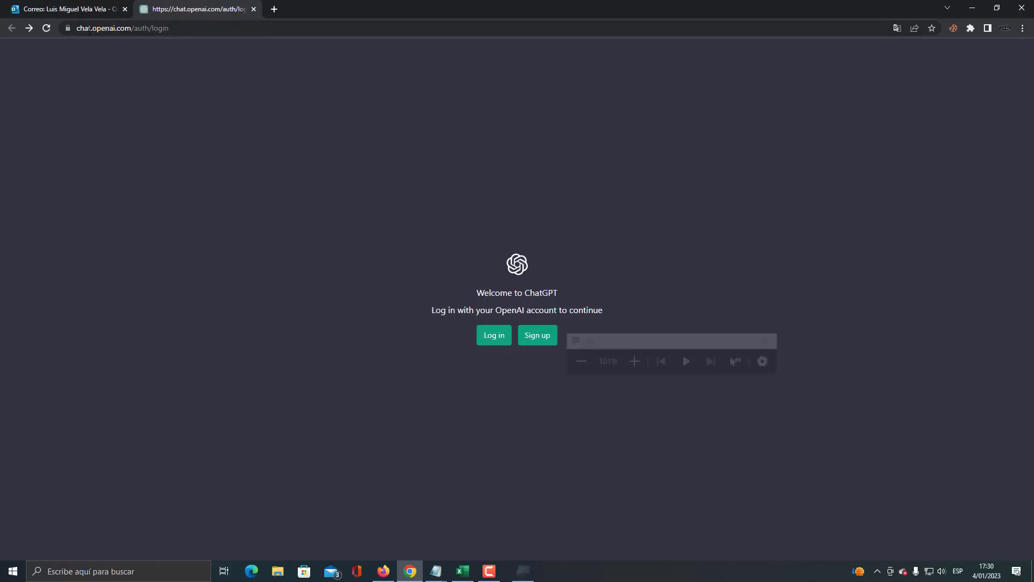
pyautogui.click(88, 28)
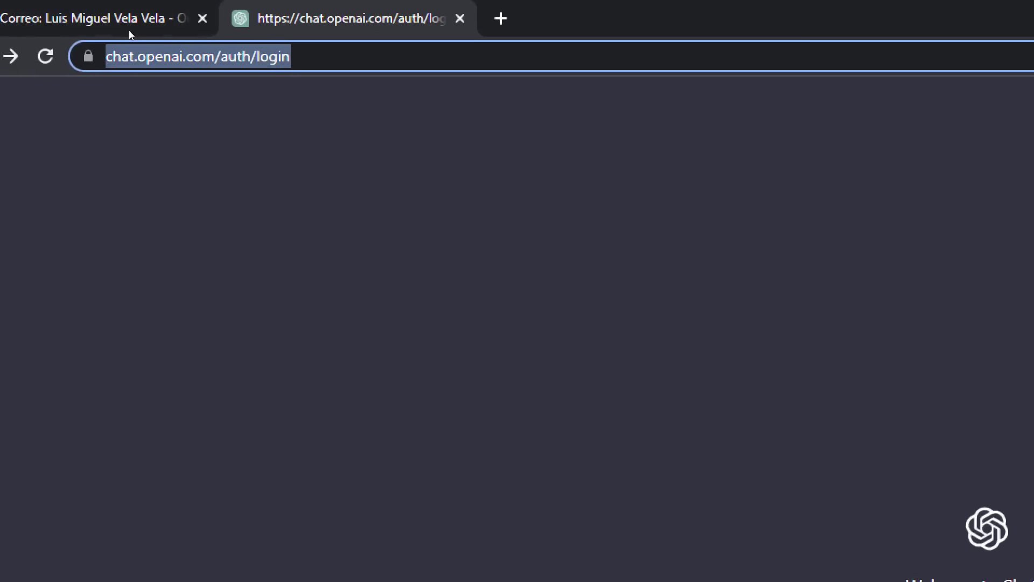
pyautogui.click(263, 56)
pyautogui.moveTo(178, 56); pyautogui.dragTo(339, 56)
pyautogui.moveTo(108, 30); pyautogui.dragTo(105, 30)
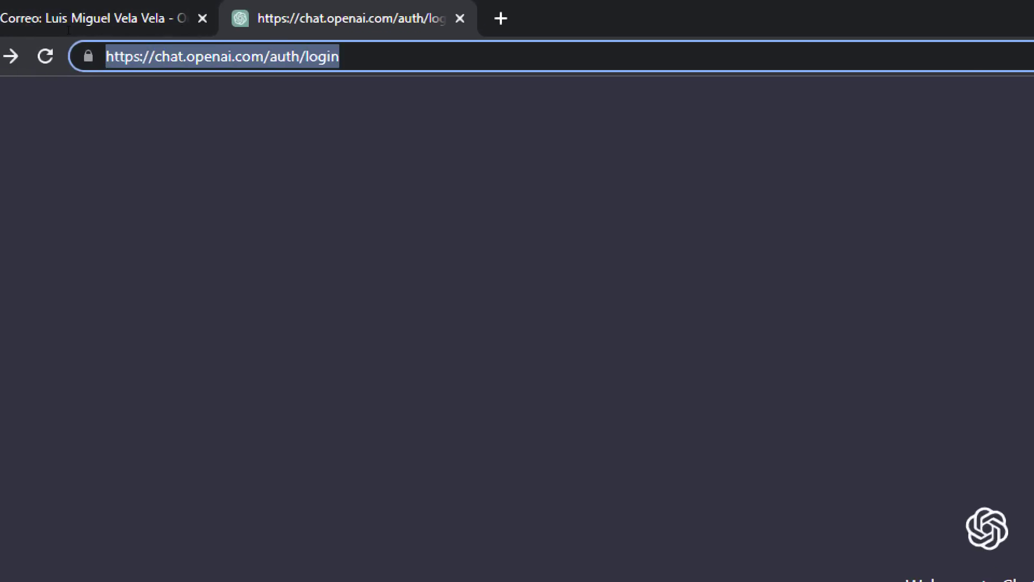
pyautogui.click(127, 29)
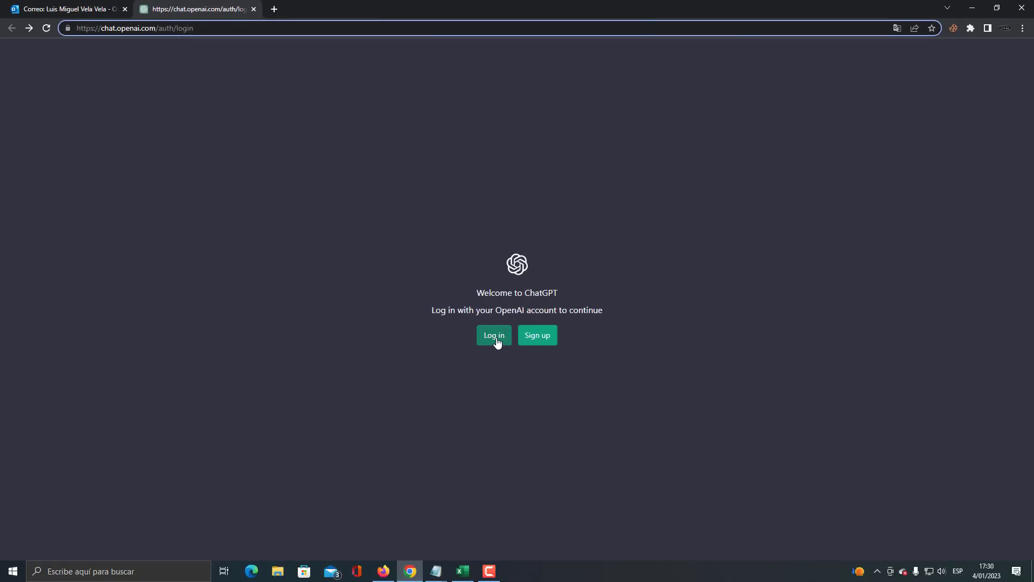
pyautogui.press('super+plus')
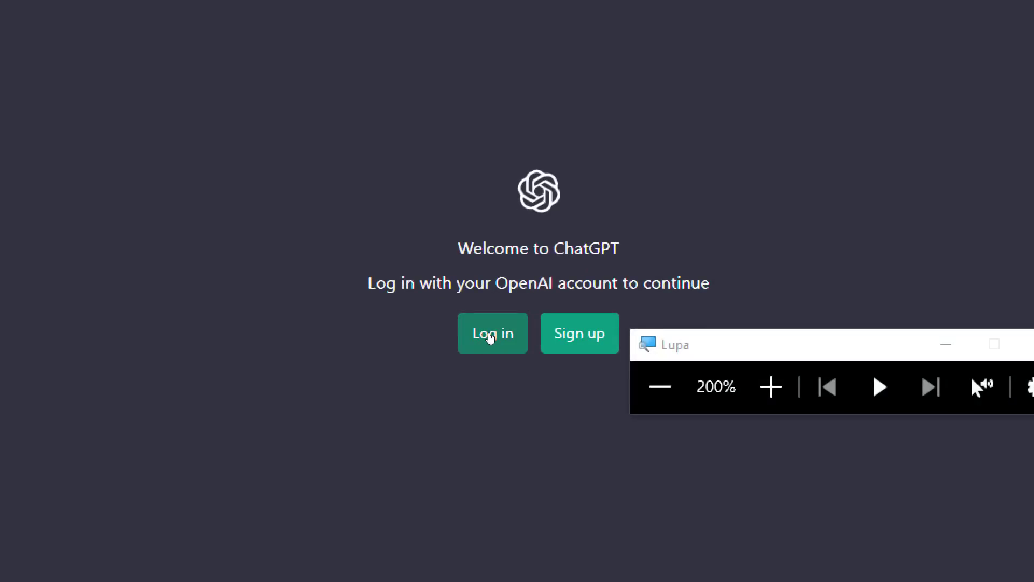
pyautogui.press('super+Escape')
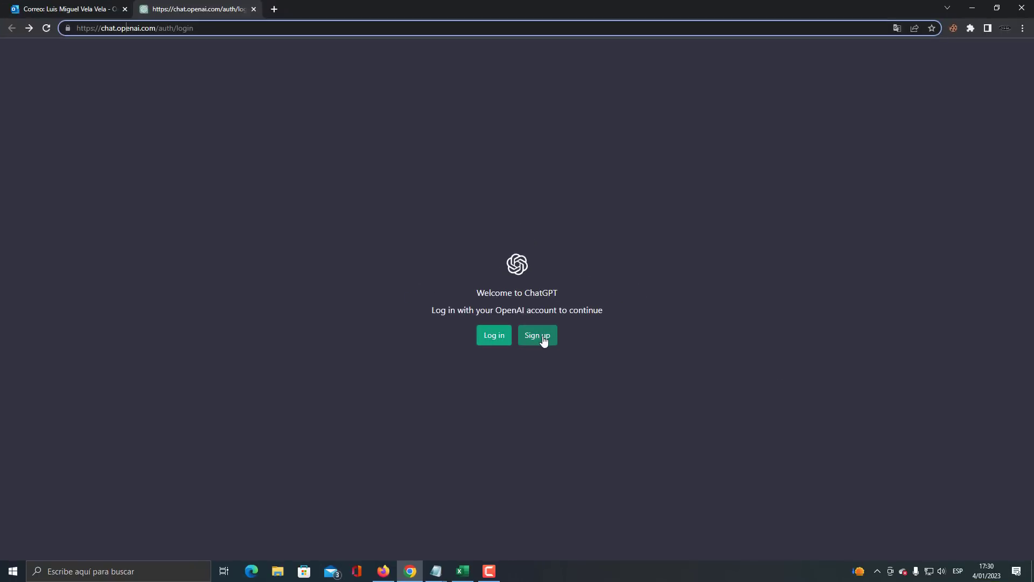
pyautogui.press('super+plus')
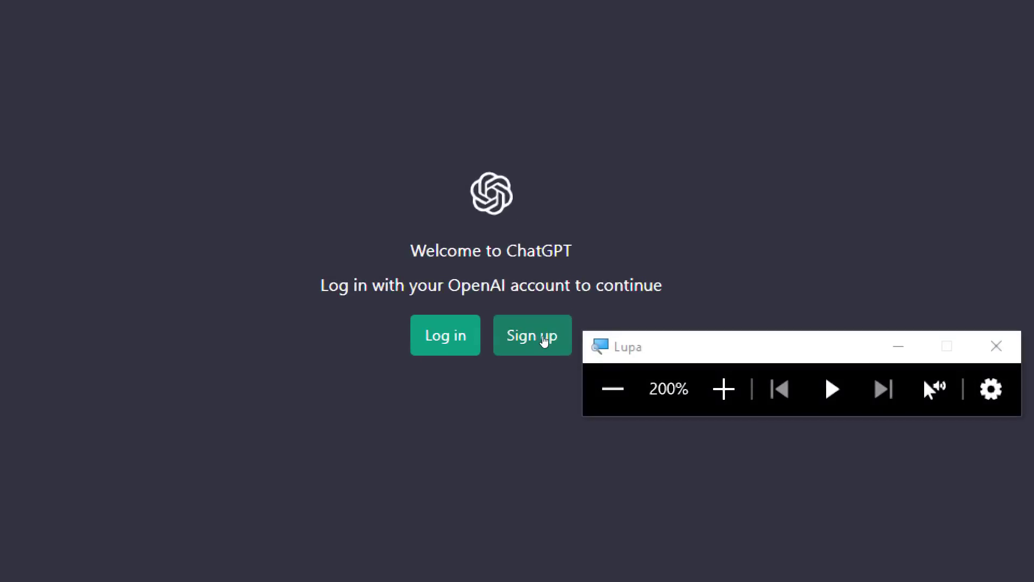
pyautogui.press('super+Escape')
pyautogui.click(533, 336)
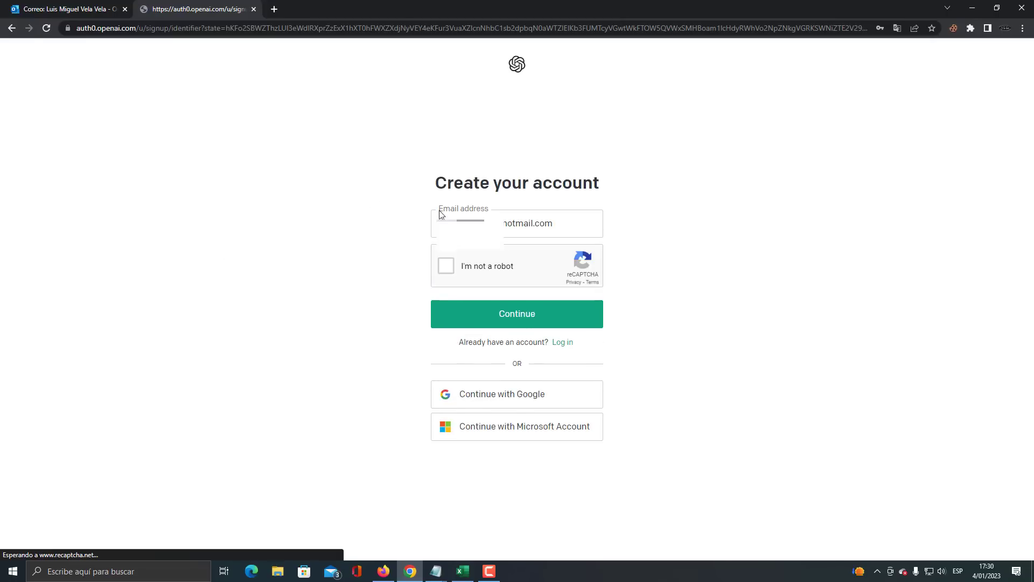
# - Replace the prefilled address with the new account's email address in the sign-up form
pyautogui.click(566, 224)
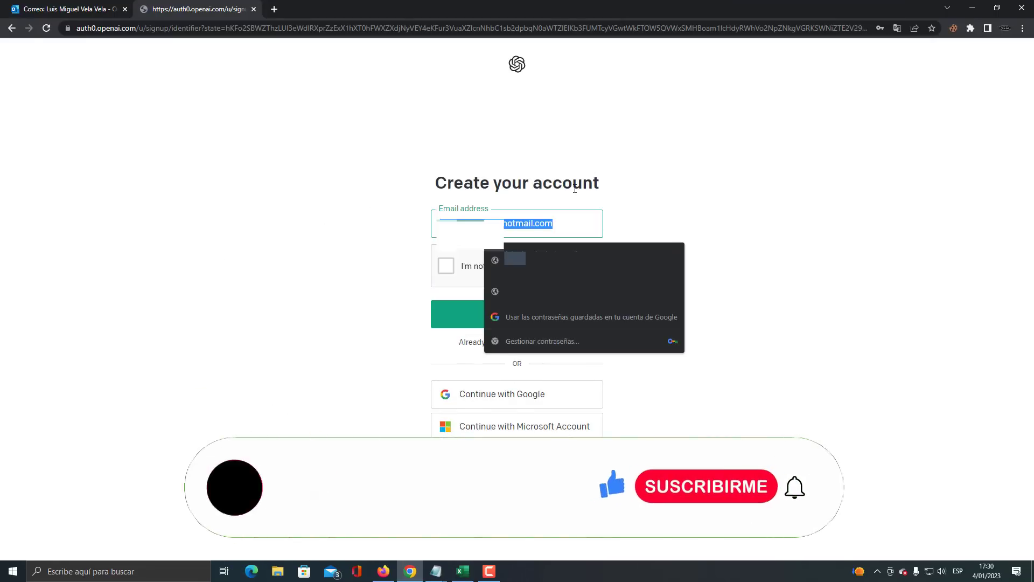
pyautogui.press('BackSpace')
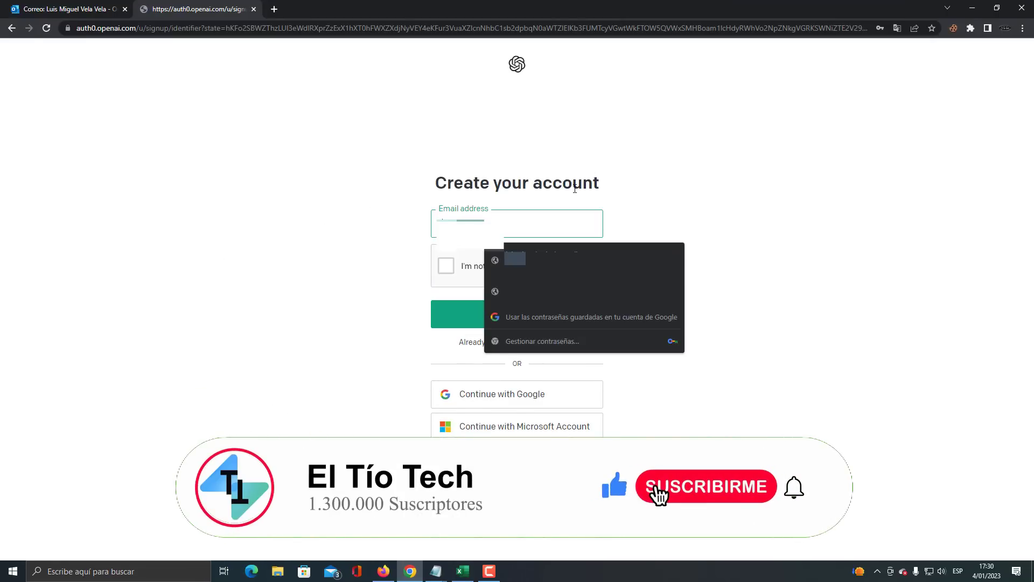
pyautogui.press('Escape')
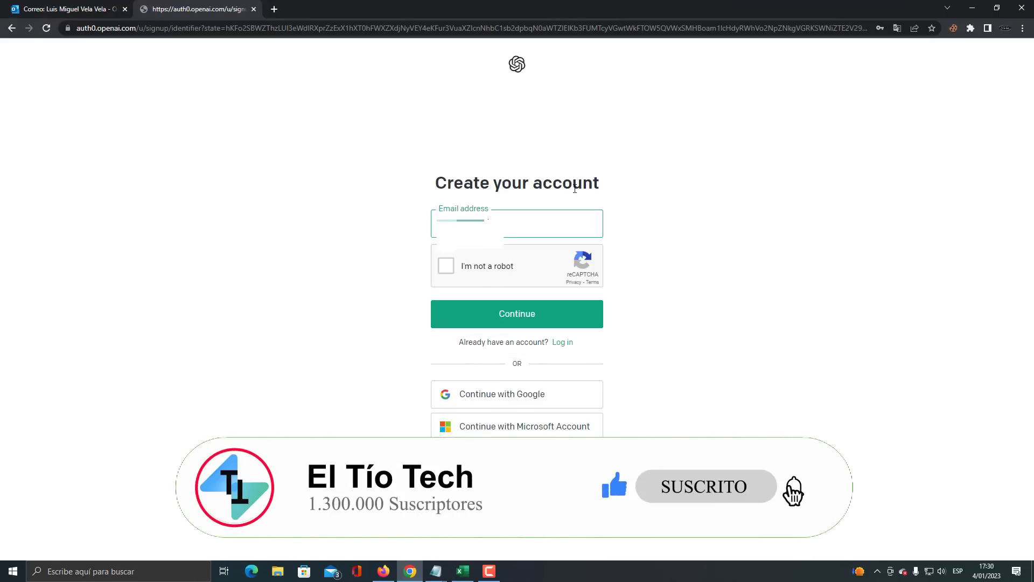
pyautogui.write('@hotmail.com')
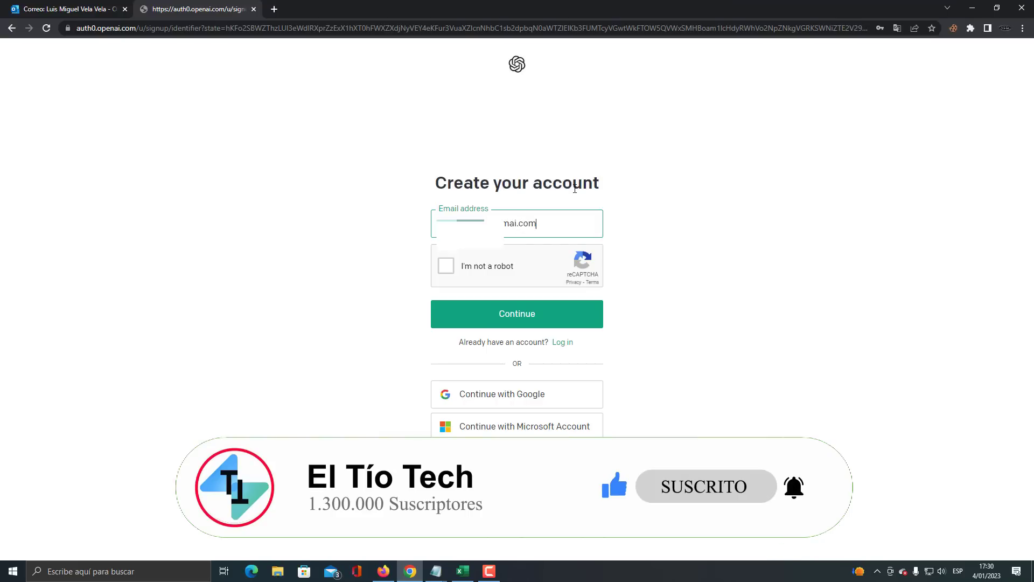
pyautogui.press('BackSpace')
pyautogui.press('BackSpace')
pyautogui.press('BackSpace')
pyautogui.write('l.com')
# - Pass the reCAPTCHA traffic-lights challenge and continue to the password step
pyautogui.click(446, 267)
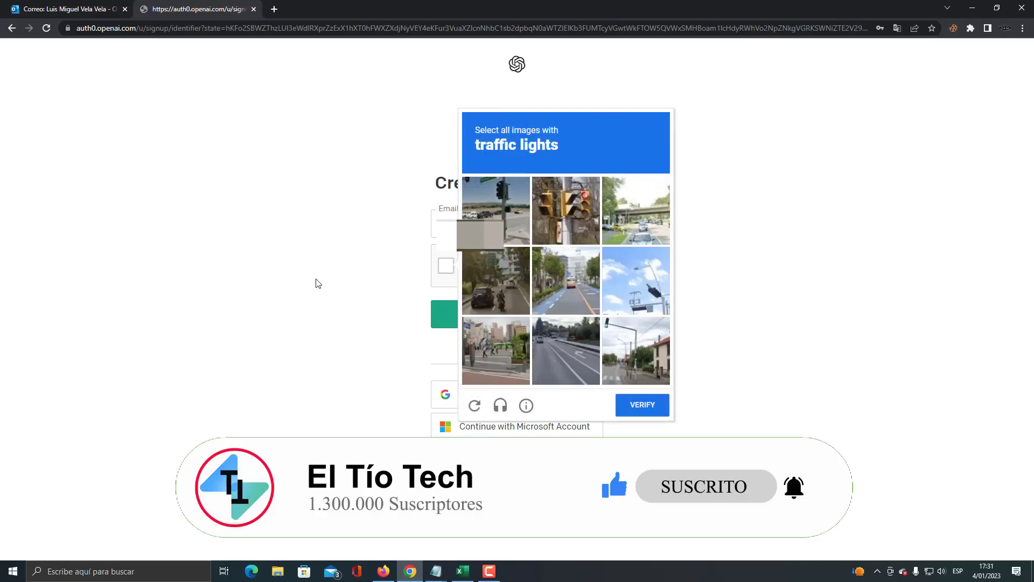
pyautogui.click(571, 216)
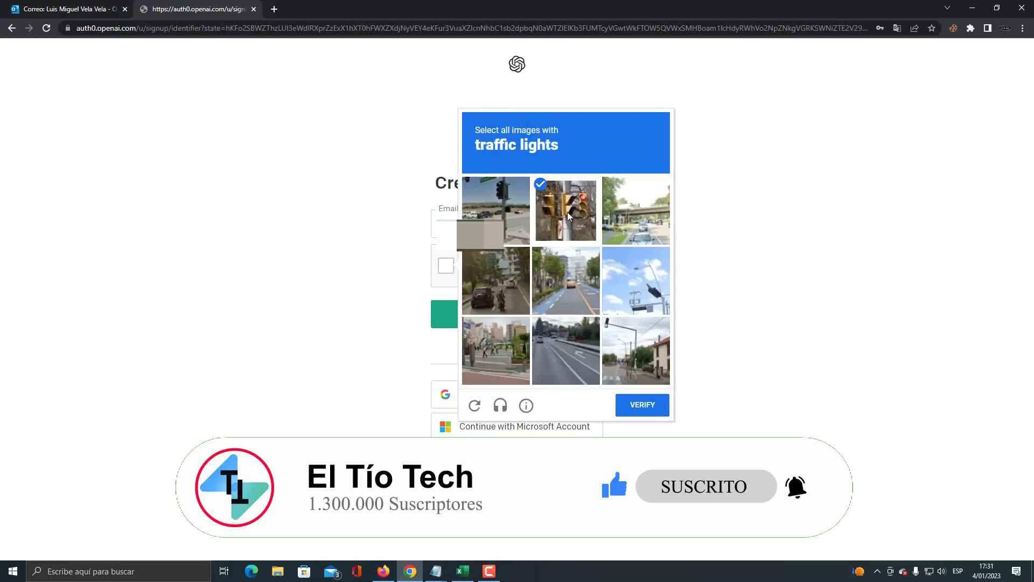
pyautogui.click(641, 279)
pyautogui.click(648, 412)
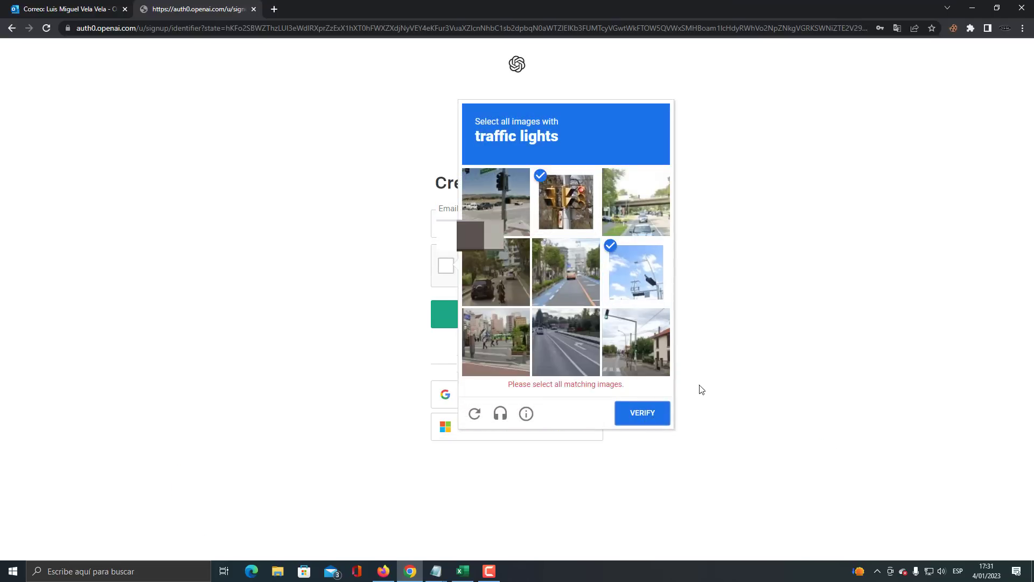
pyautogui.click(629, 342)
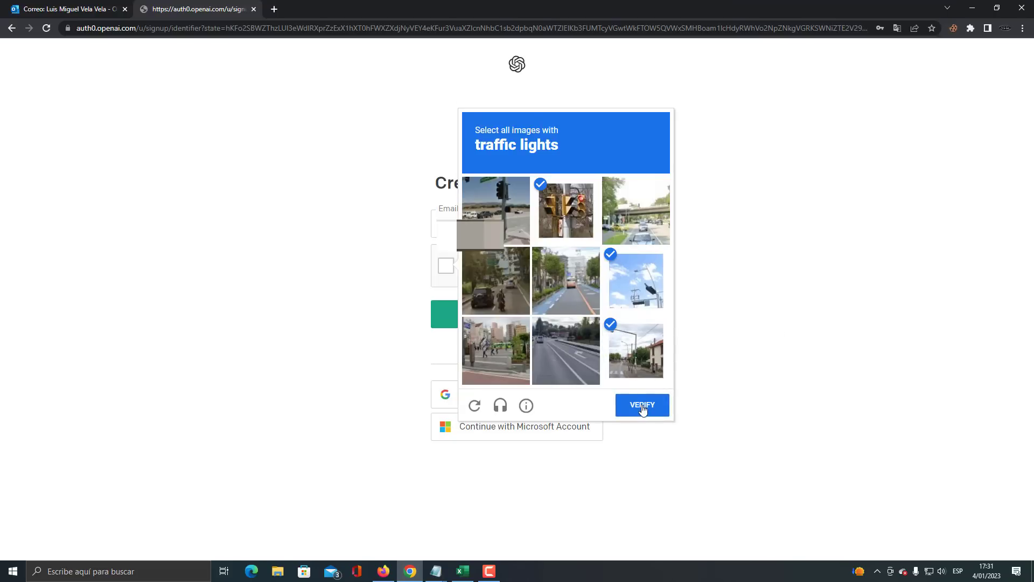
pyautogui.click(643, 405)
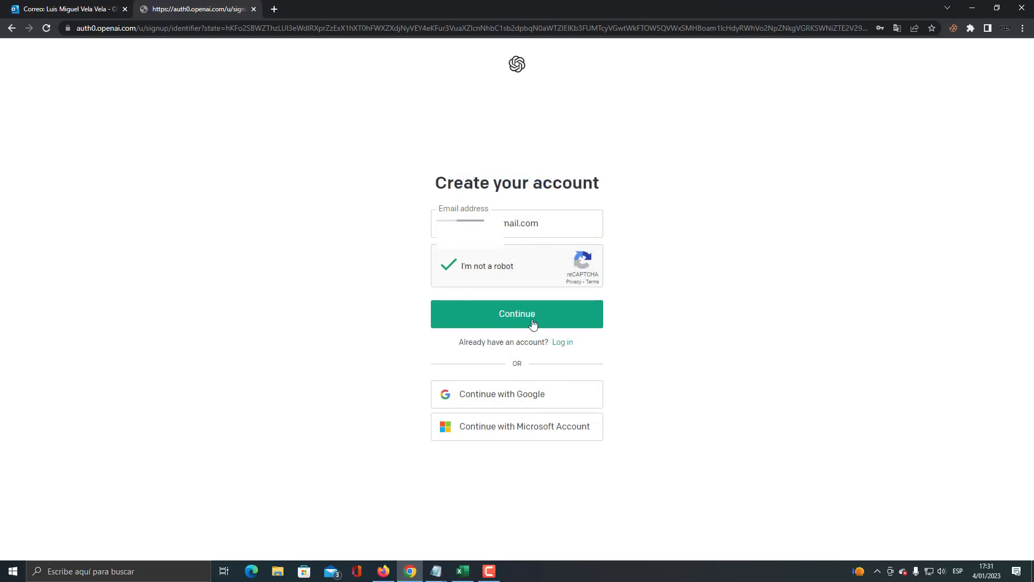
pyautogui.click(531, 324)
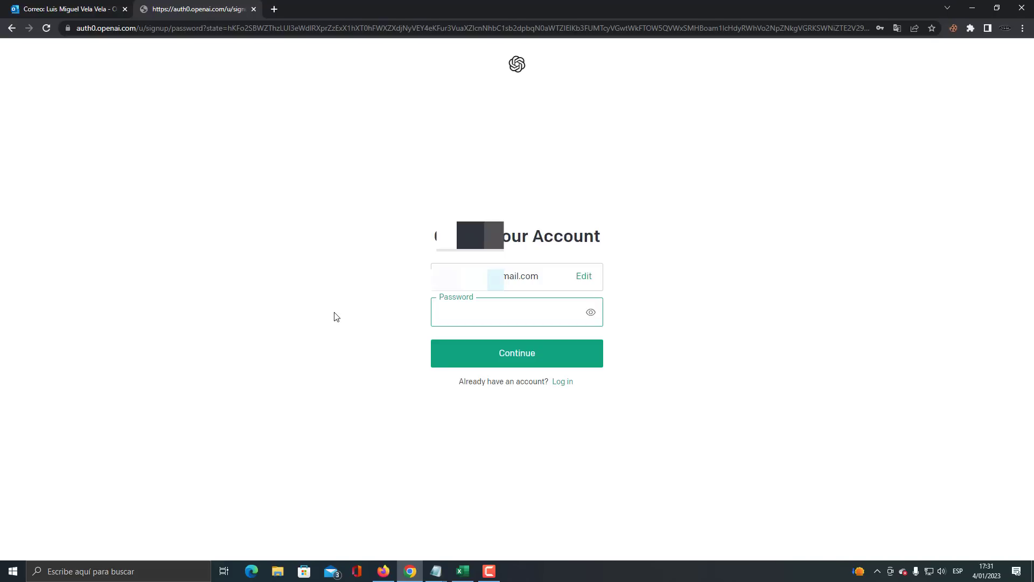
# - Paste a password of at least 8 characters and submit it to create the account
pyautogui.hotkey('ctrl', 'v')
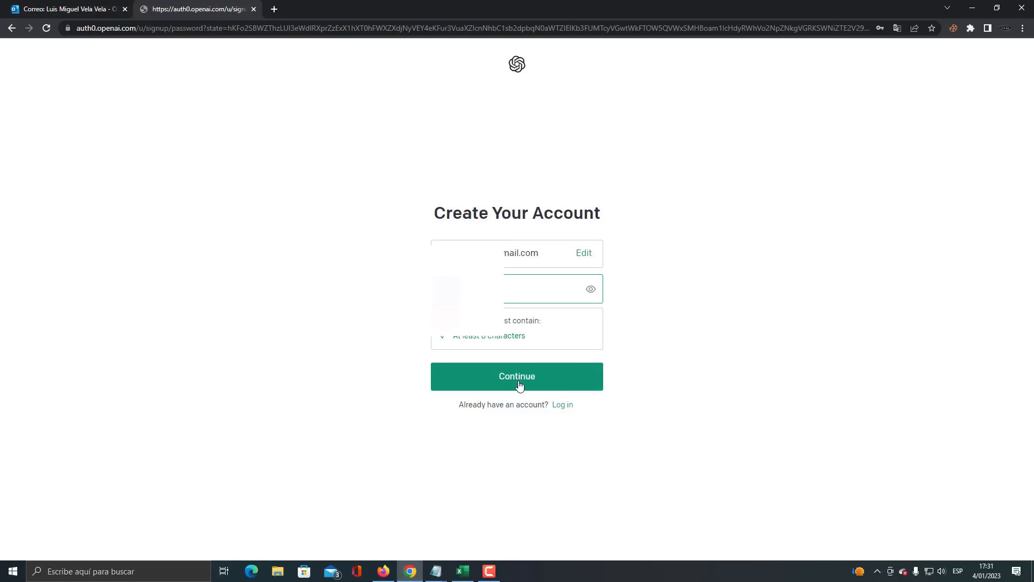
pyautogui.click(585, 383)
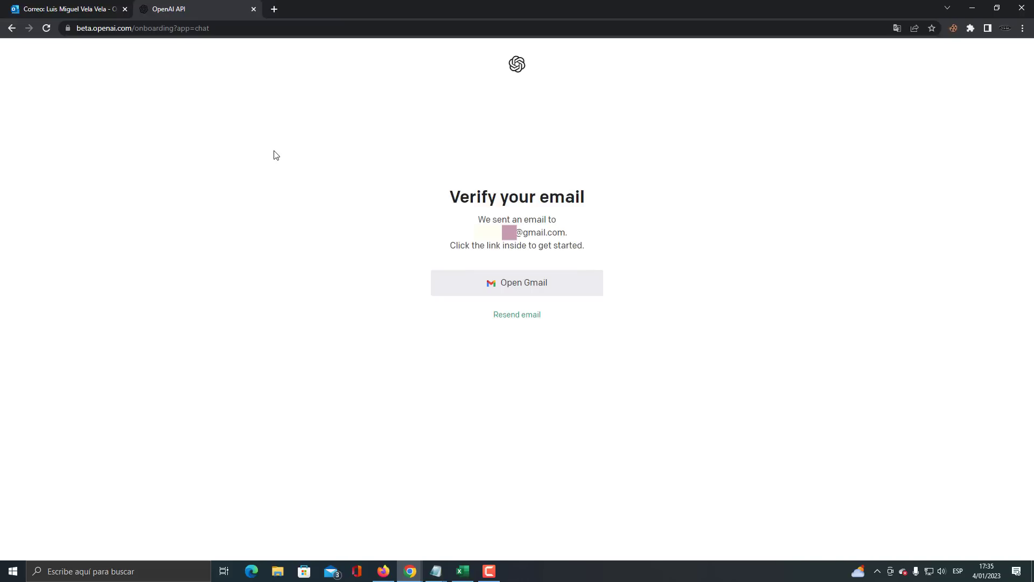
# - Open OpenAI's 'Verify your email' message in Gmail and confirm the address through its link
pyautogui.click(411, 557)
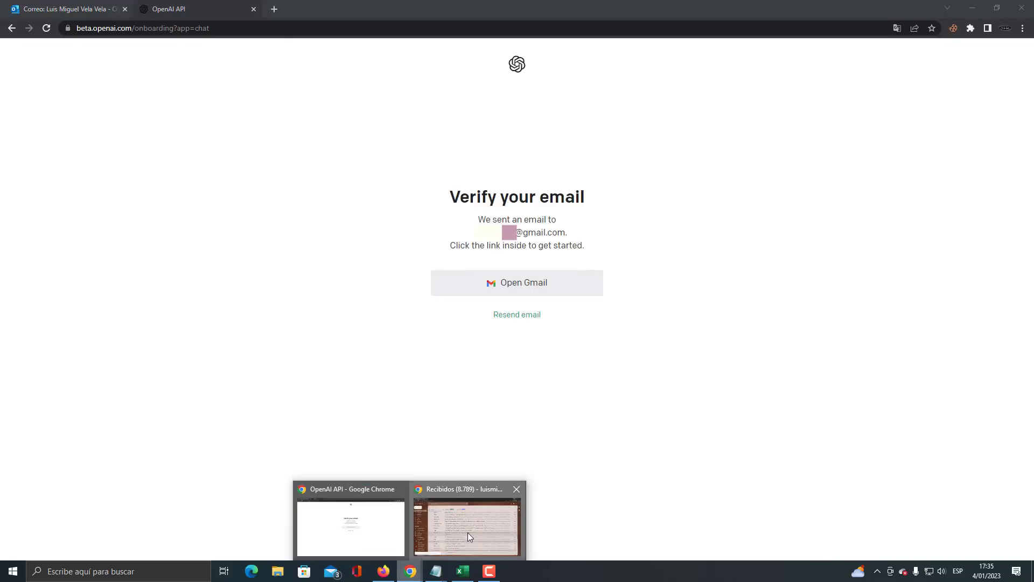
pyautogui.click(467, 532)
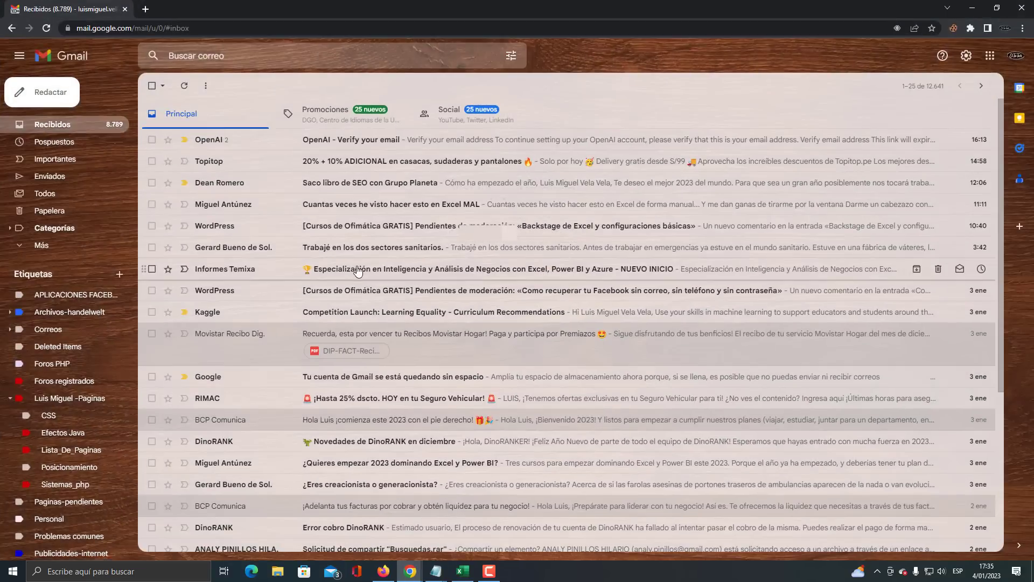
pyautogui.click(209, 145)
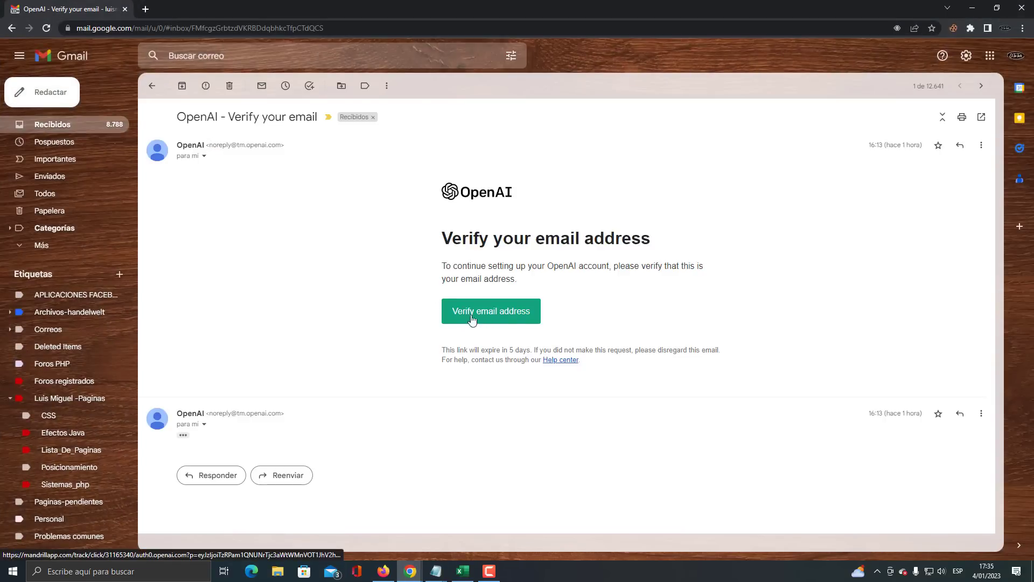
pyautogui.click(500, 318)
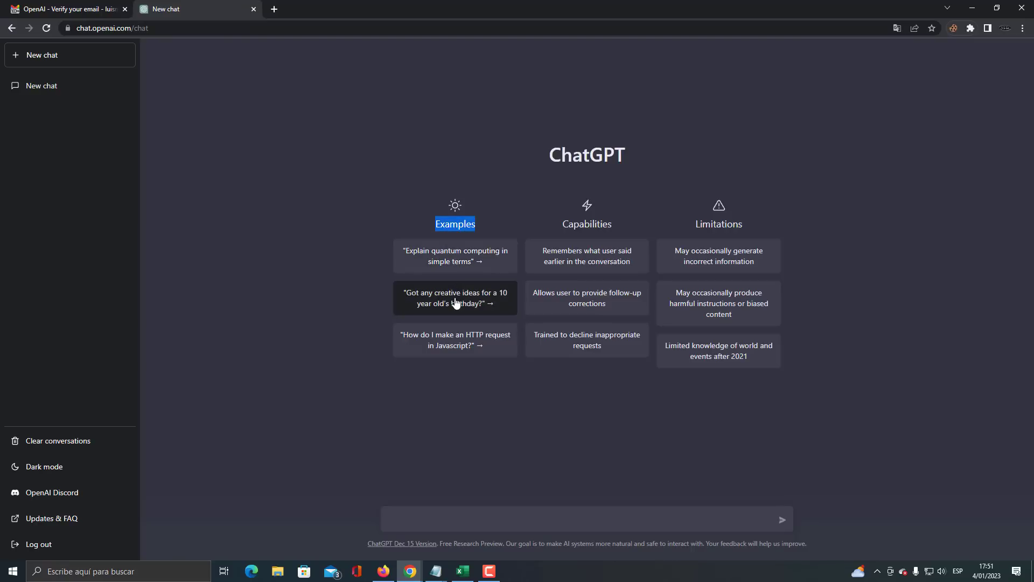
pyautogui.moveTo(563, 225); pyautogui.dragTo(616, 229)
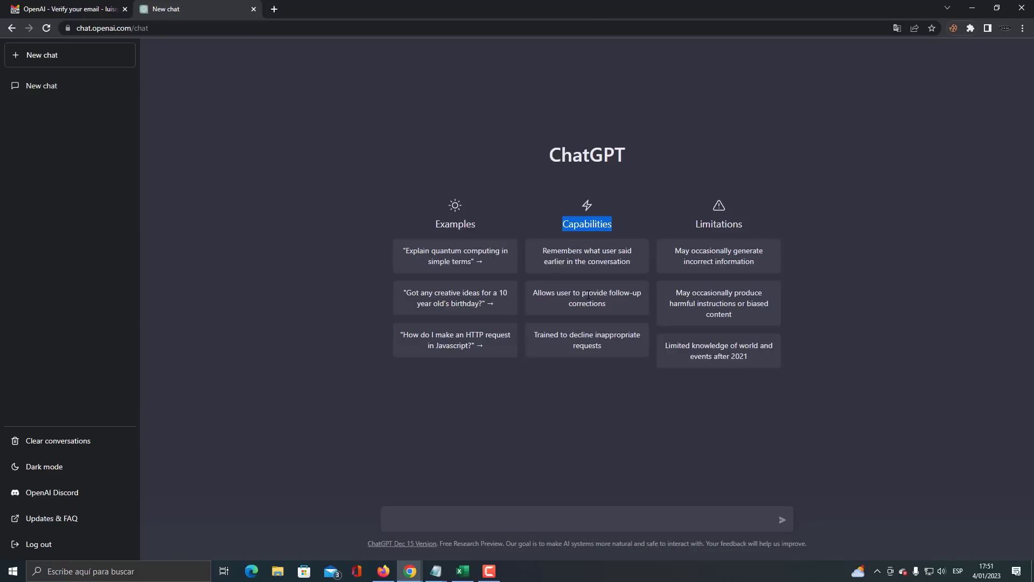
pyautogui.moveTo(557, 254); pyautogui.dragTo(603, 264)
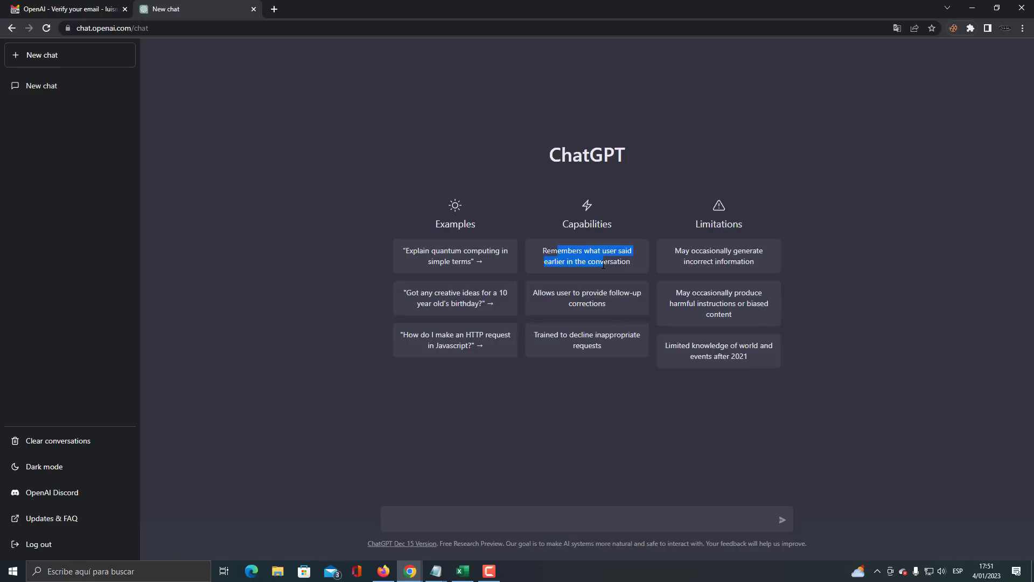
pyautogui.moveTo(546, 291); pyautogui.dragTo(599, 301)
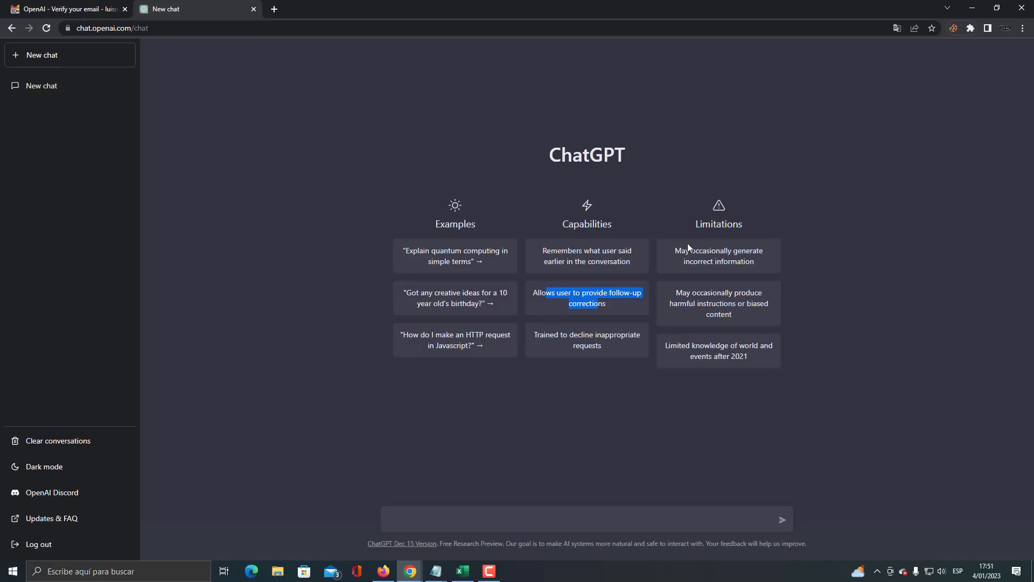
pyautogui.moveTo(695, 230); pyautogui.dragTo(752, 226)
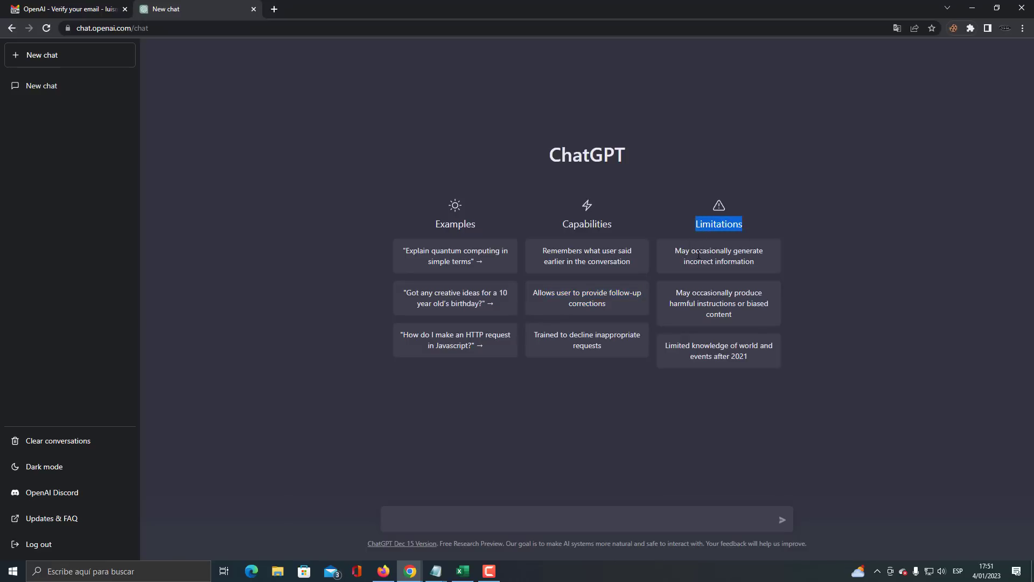
pyautogui.moveTo(675, 251); pyautogui.dragTo(734, 257)
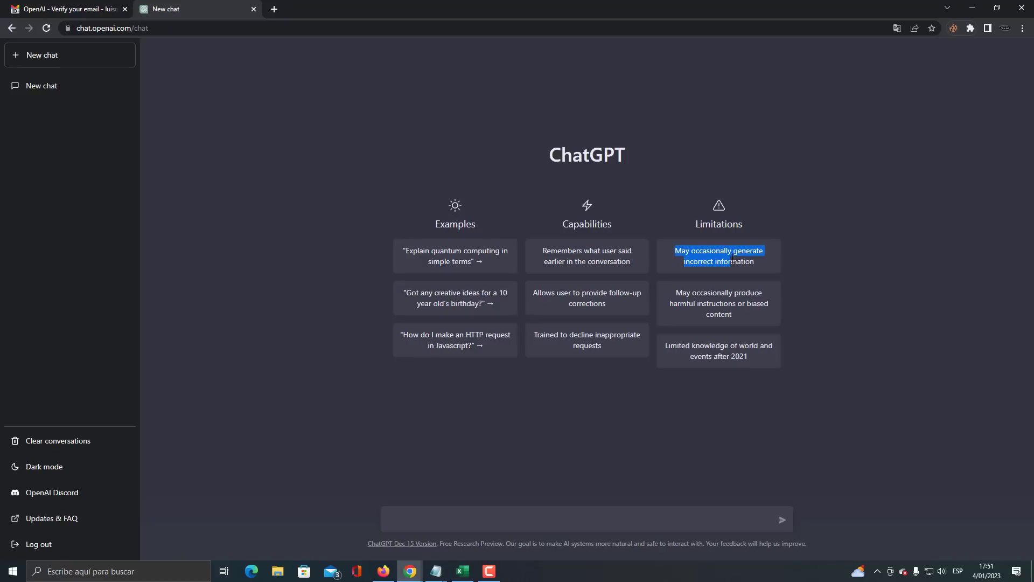
pyautogui.click(677, 345)
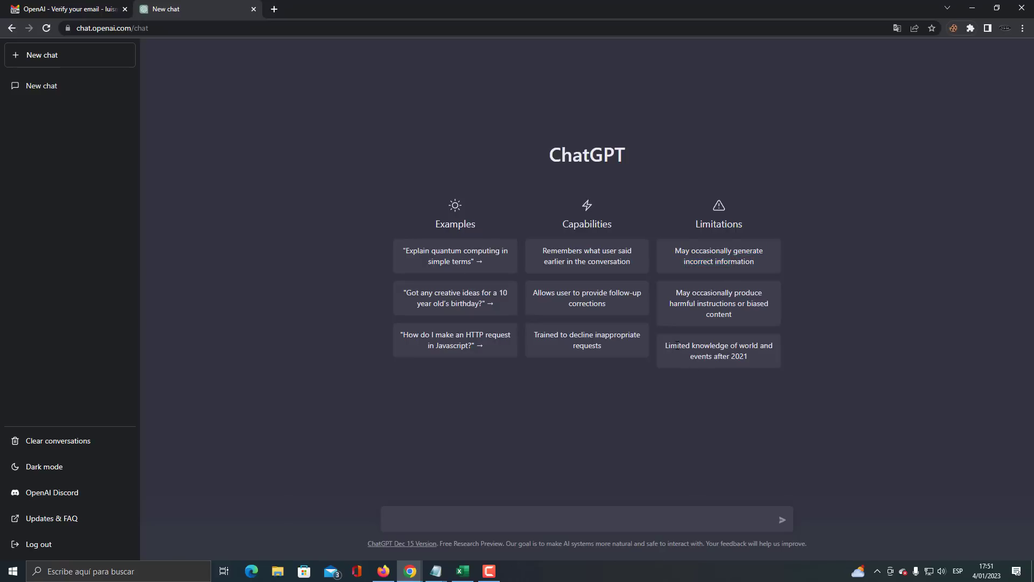
pyautogui.moveTo(677, 346); pyautogui.dragTo(712, 345)
pyautogui.moveTo(713, 345); pyautogui.dragTo(747, 354)
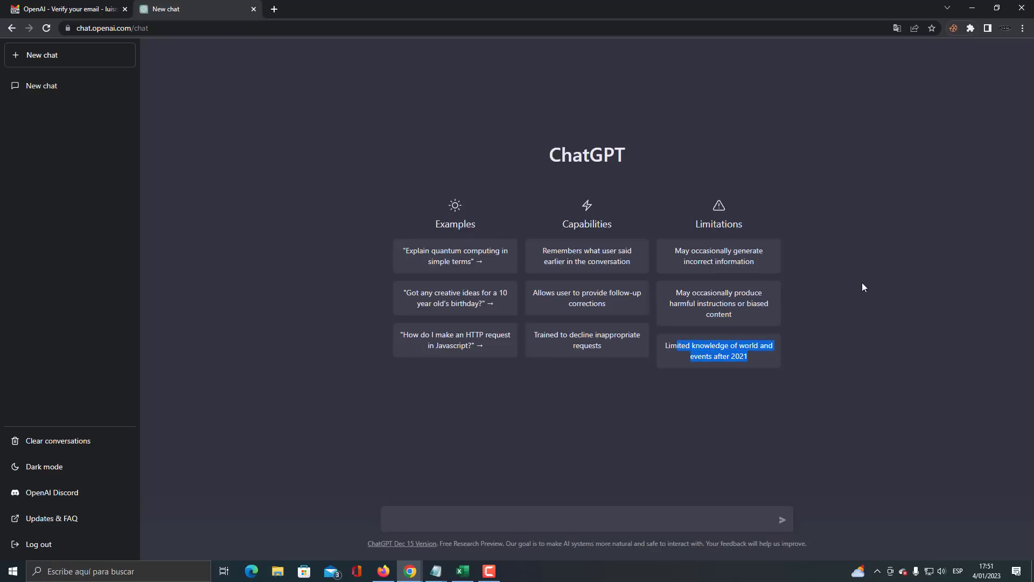
pyautogui.click(854, 344)
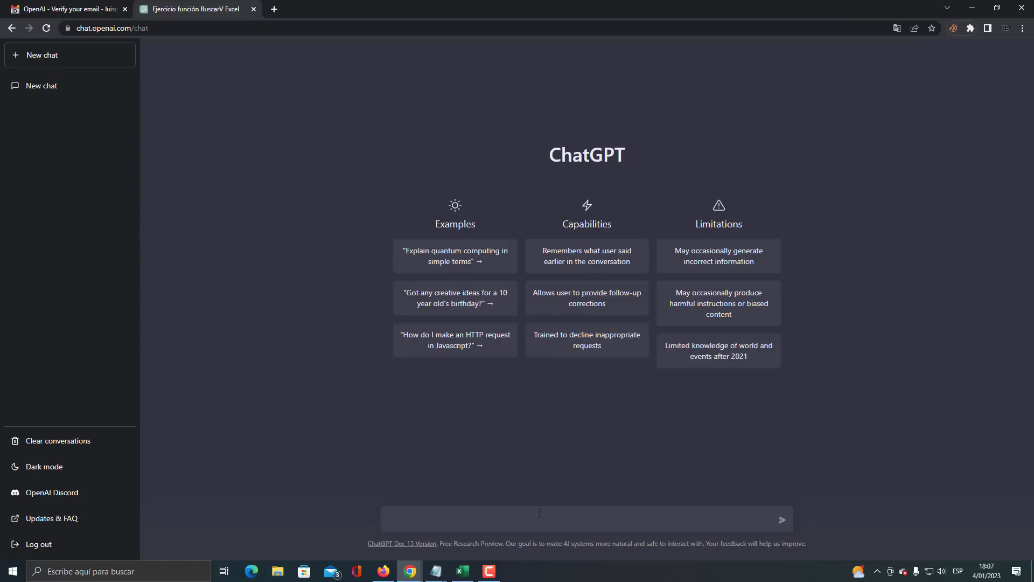
# - Send ChatGPT a greeting asking for an Excel exercise using the BuscarV function
pyautogui.press('super+plus')
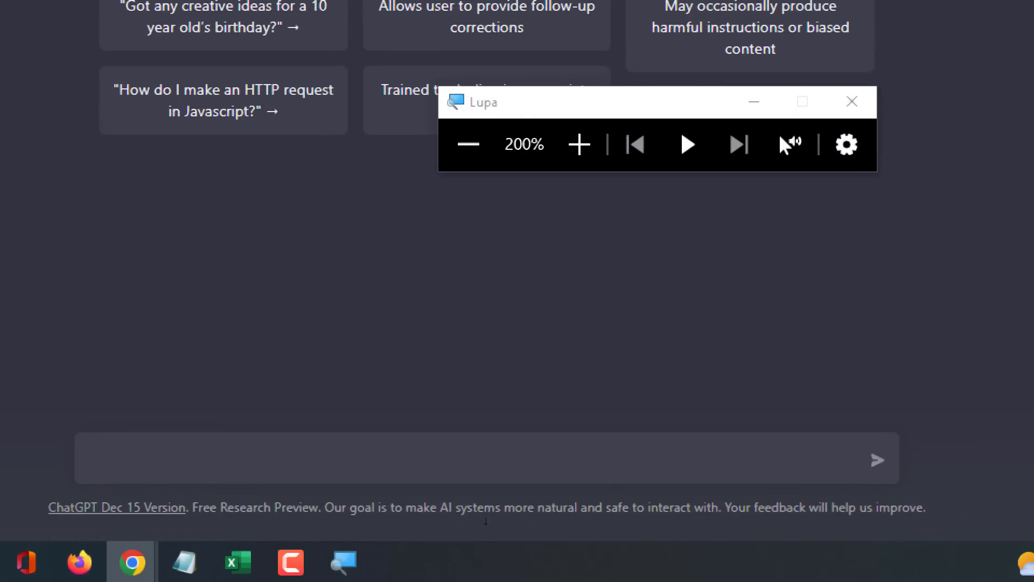
pyautogui.press('super+Escape')
pyautogui.write('Buenas tardes, me ll')
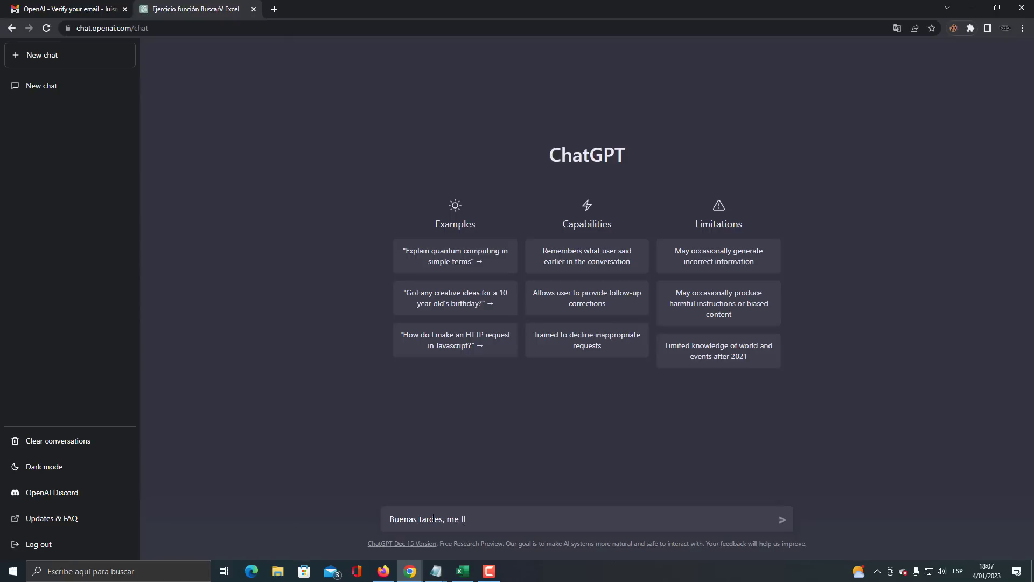
pyautogui.write('amo')
pyautogui.write(' olui')
pyautogui.write('s mig')
pyautogui.write('Migu')
pyautogui.write(' Qui')
pyautogui.write('ero un ejercicio util')
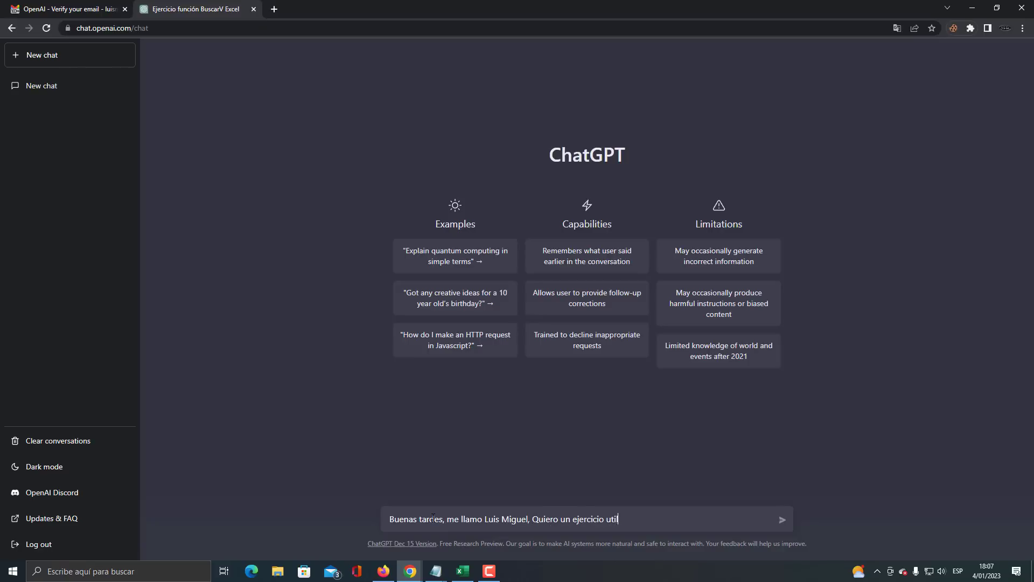
pyautogui.write('izando la función BuscarV de E')
pyautogui.write('x')
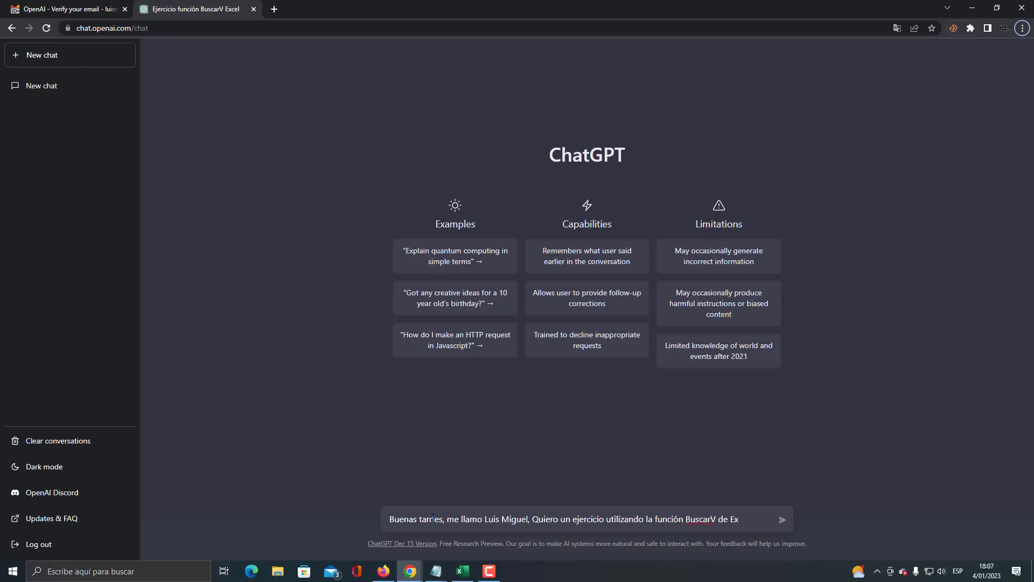
pyautogui.click(749, 520)
pyautogui.press('Return')
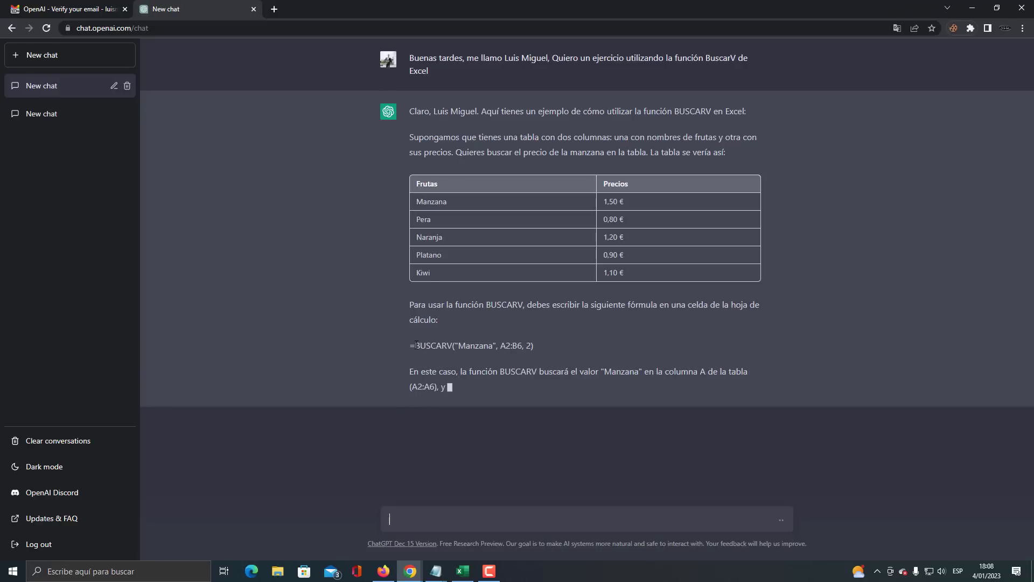
# - Highlight the =BUSCARV("Manzana", A2:B6, 2) formula and its explanation paragraphs while the reply finishes
pyautogui.moveTo(416, 346); pyautogui.dragTo(518, 345)
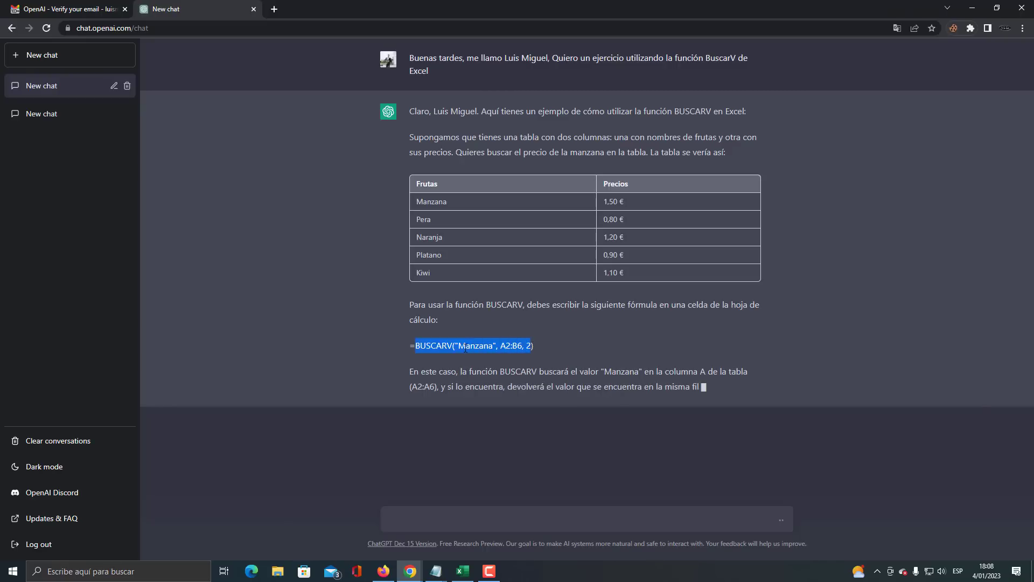
pyautogui.click(465, 348)
pyautogui.moveTo(409, 345); pyautogui.dragTo(533, 345)
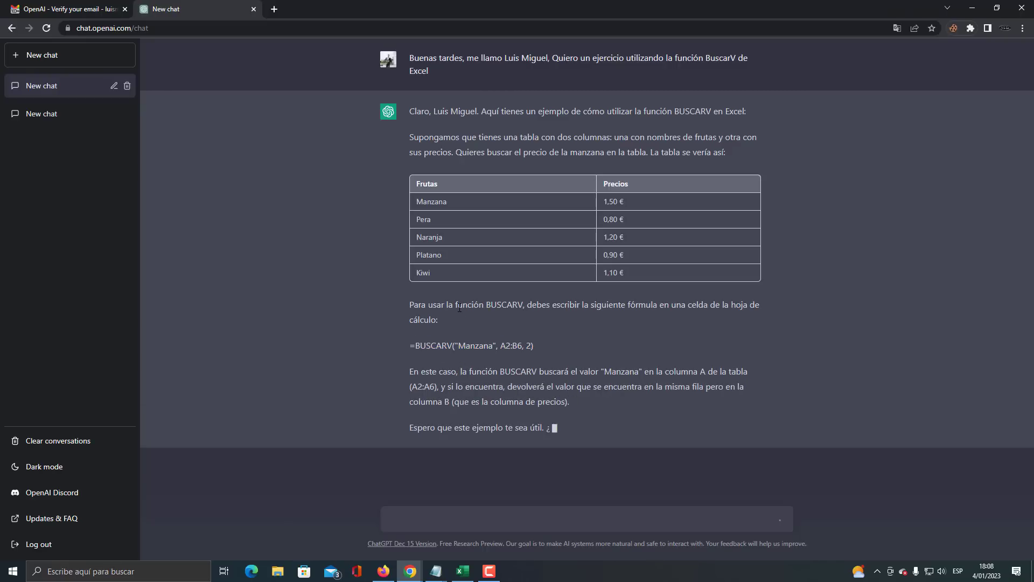
pyautogui.click(508, 383)
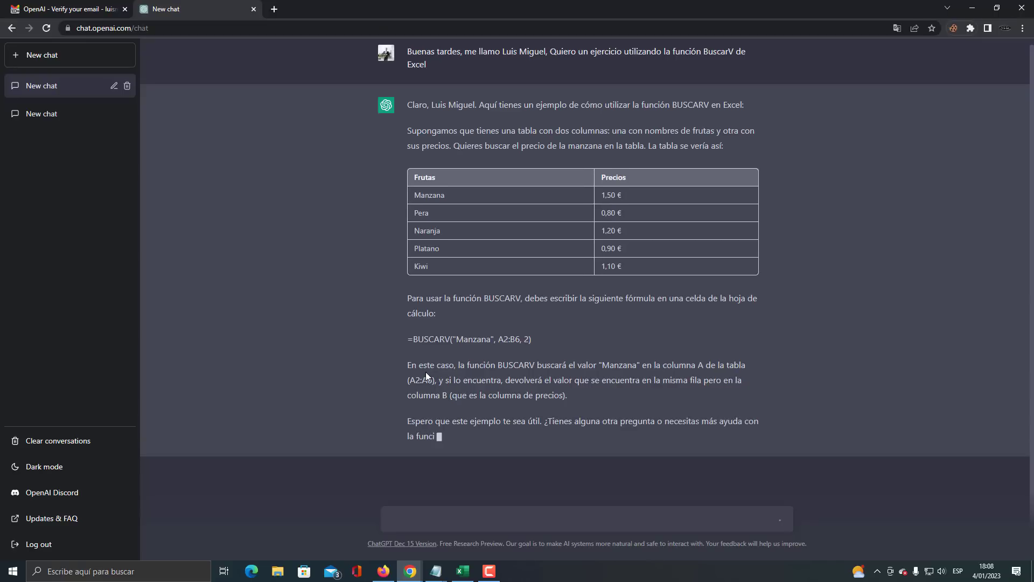
pyautogui.moveTo(425, 364); pyautogui.dragTo(508, 388)
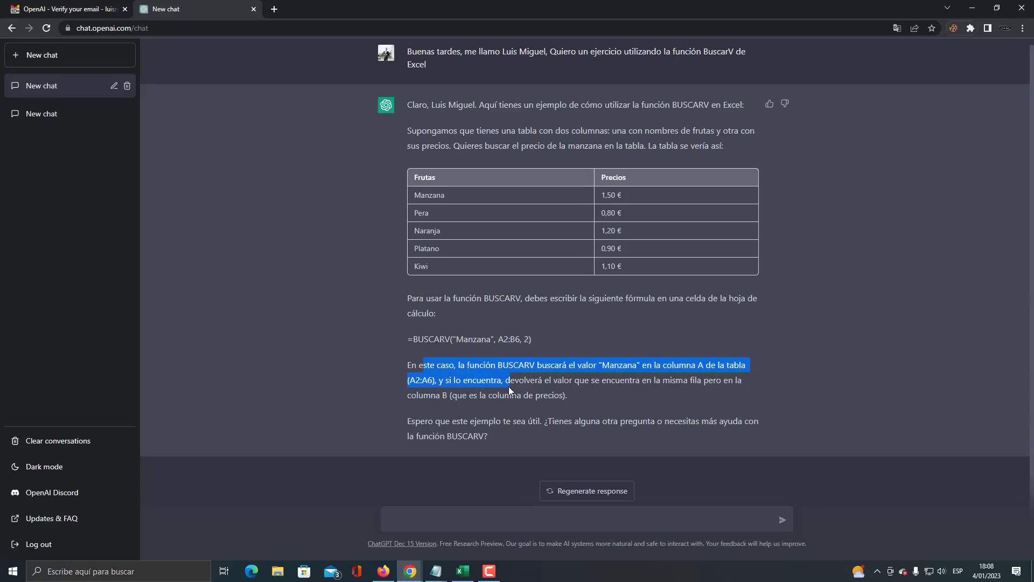
pyautogui.click(456, 427)
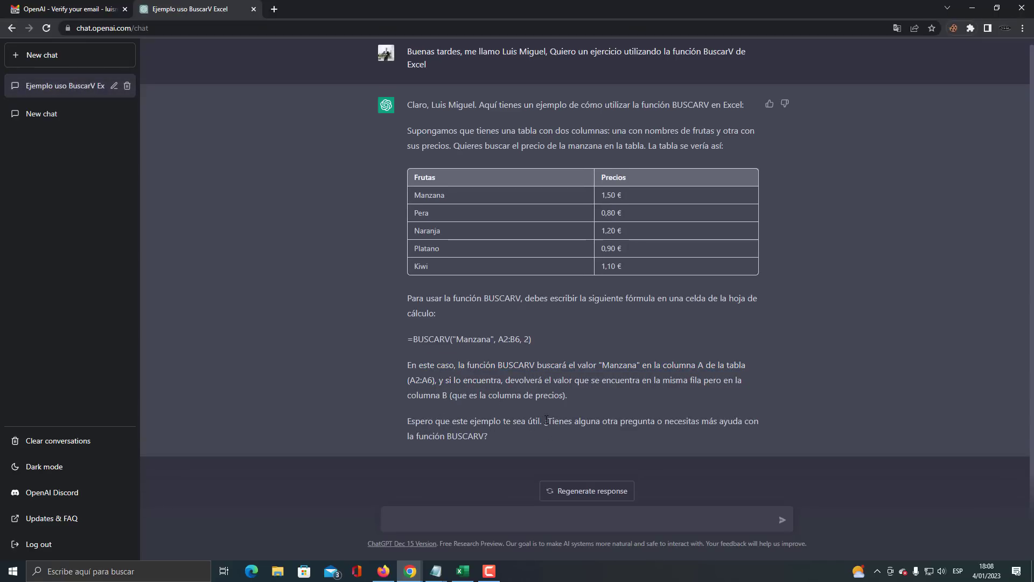
pyautogui.moveTo(545, 420)
pyautogui.mouseDown()
pyautogui.moveTo(742, 427)
pyautogui.moveTo(545, 440)
pyautogui.mouseUp()
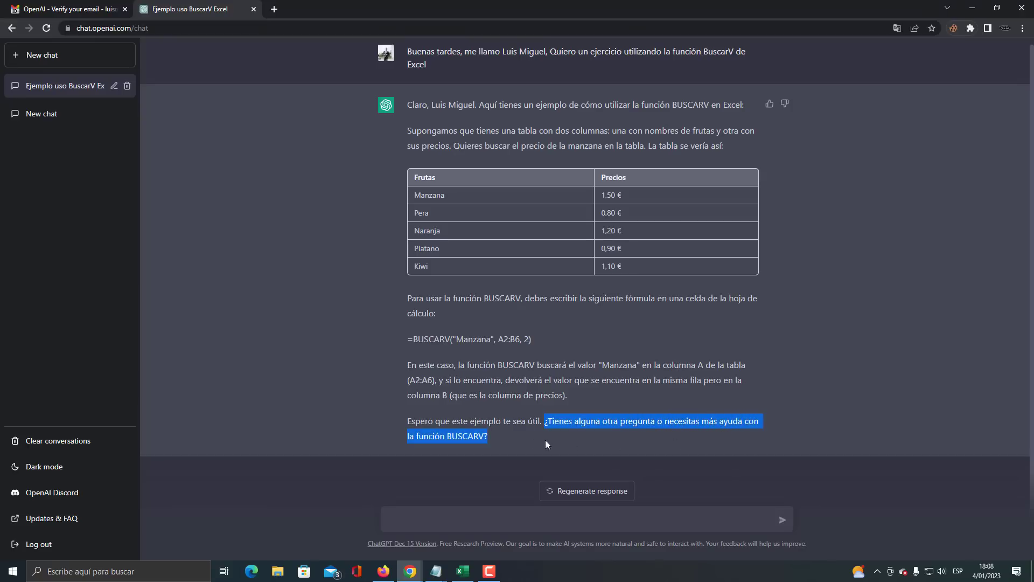
pyautogui.click(479, 446)
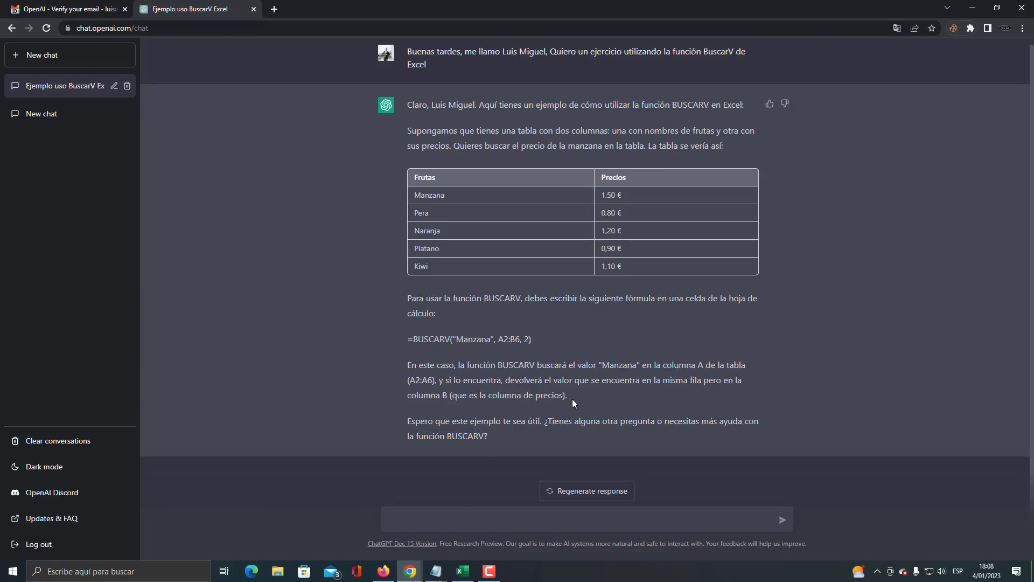
pyautogui.moveTo(572, 399)
pyautogui.mouseDown()
pyautogui.moveTo(415, 346)
pyautogui.moveTo(408, 303)
pyautogui.mouseUp()
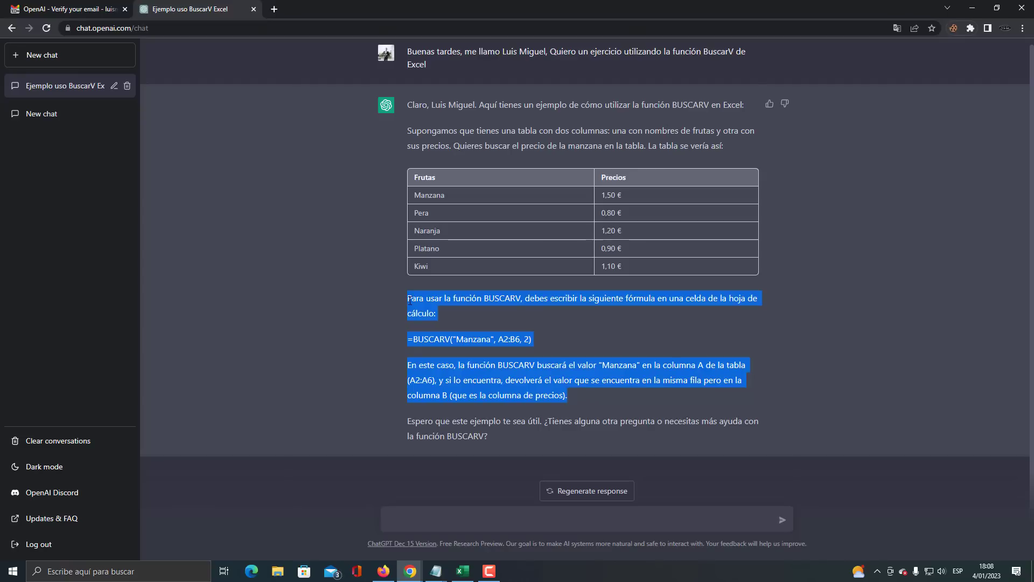
pyautogui.click(416, 301)
pyautogui.click(449, 519)
pyautogui.write('No entendí el ejercicio')
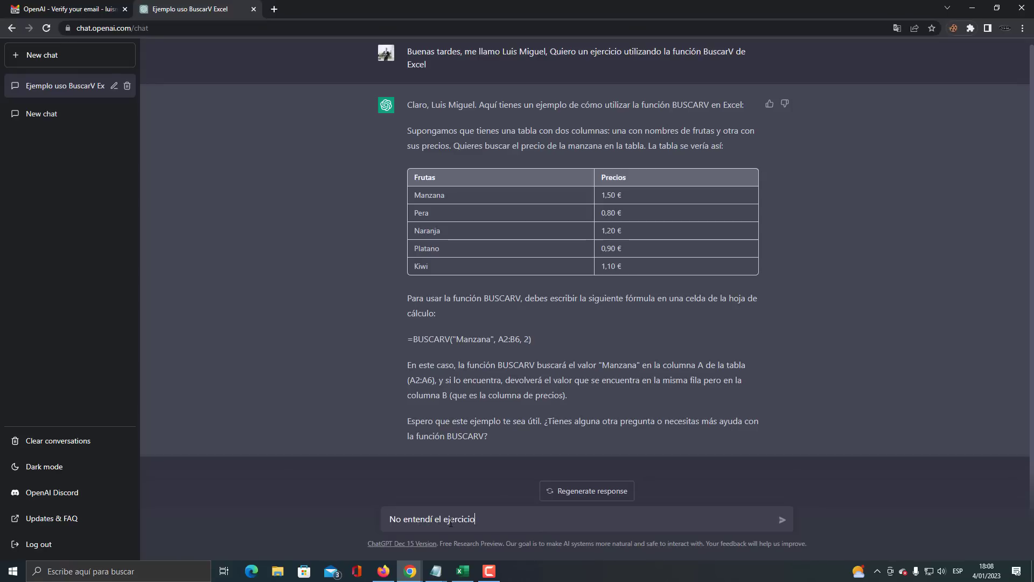
# - Send 'No entendí el ejercicio' and scroll through the fuller re-explanation returning 1,50 €
pyautogui.press('Return')
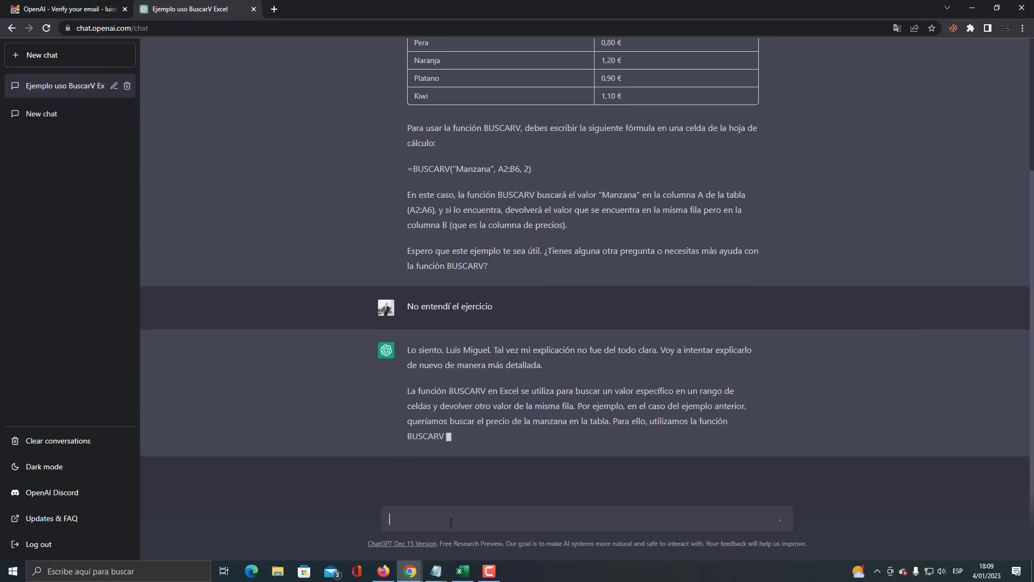
pyautogui.scroll(4, 489, 304)
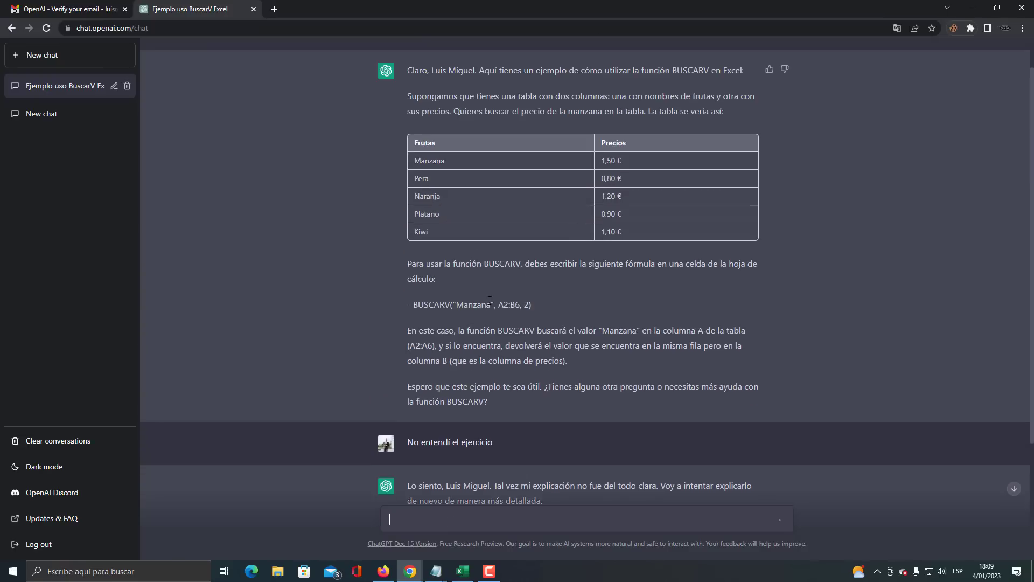
pyautogui.scroll(-4, 489, 301)
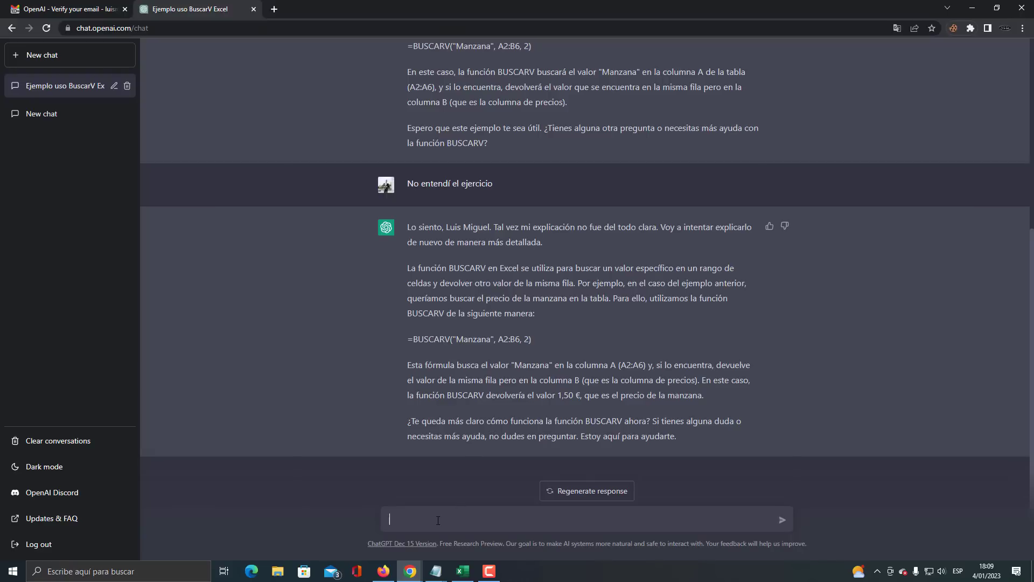
pyautogui.write('1ejemp')
pyautogui.write('lo de la función buscarV')
pyautogui.click(433, 519)
pyautogui.write('b´')
pyautogui.press('BackSpace')
pyautogui.write('ásico')
pyautogui.press('Return')
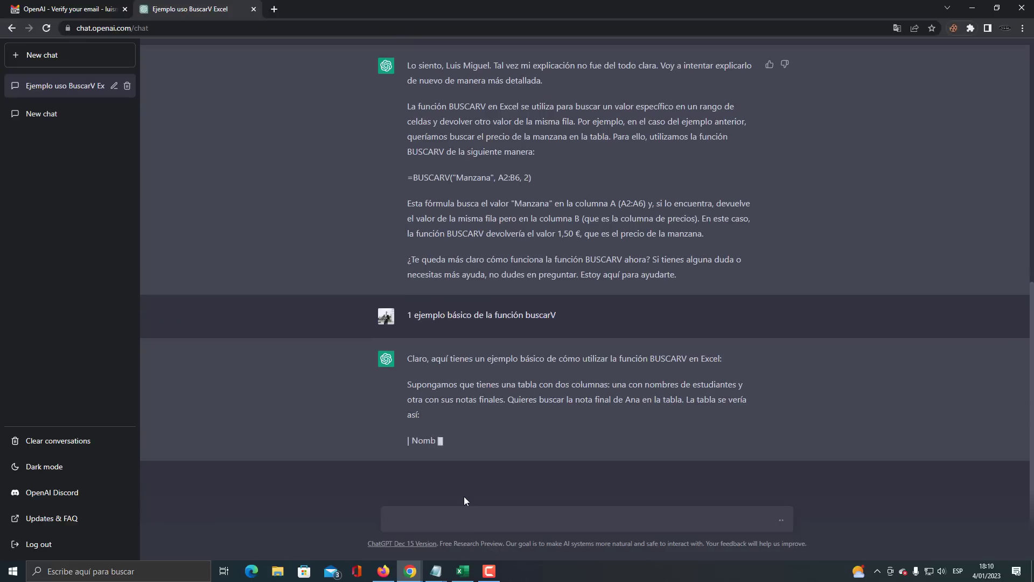
pyautogui.scroll(5, 535, 305)
pyautogui.scroll(4, 536, 305)
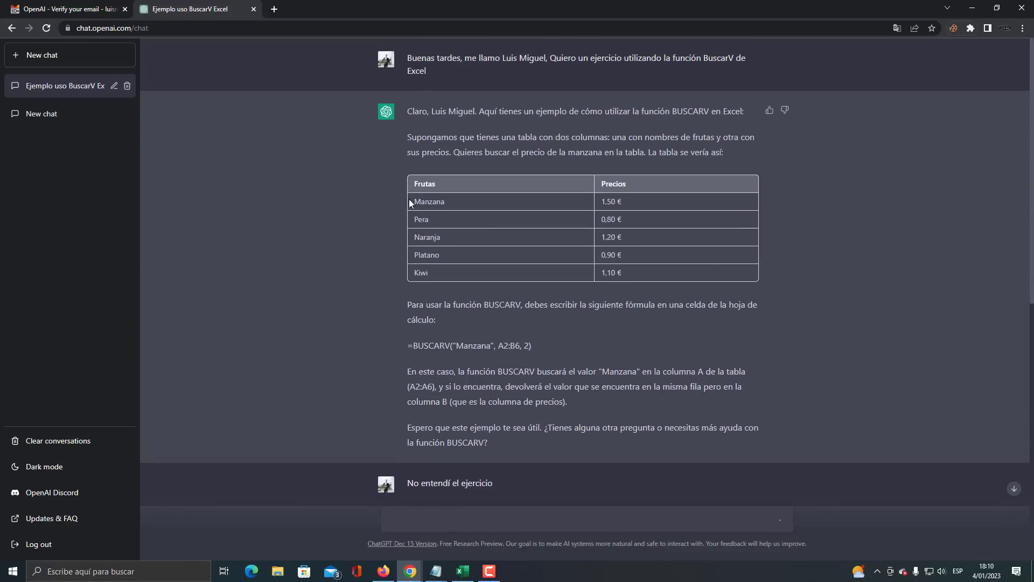
pyautogui.moveTo(417, 183); pyautogui.dragTo(628, 267)
pyautogui.scroll(-5, 614, 329)
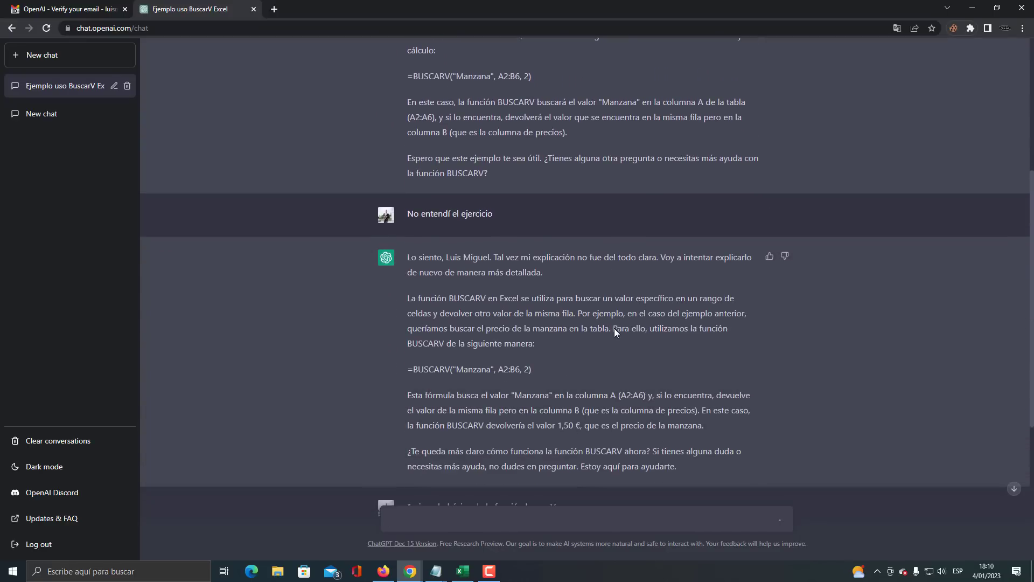
pyautogui.scroll(-1, 496, 366)
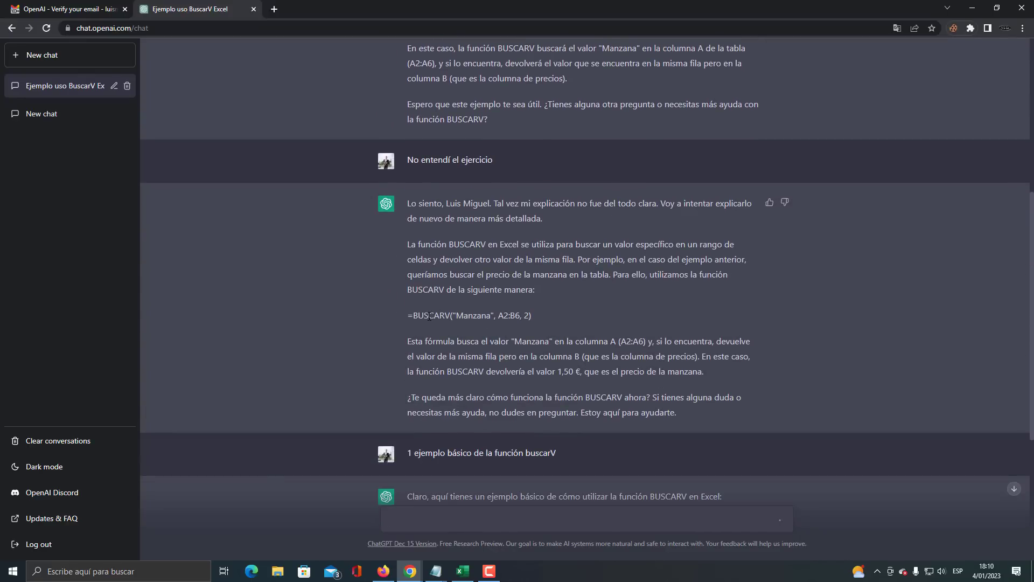
pyautogui.moveTo(430, 318); pyautogui.dragTo(514, 342)
pyautogui.moveTo(437, 341); pyautogui.dragTo(603, 412)
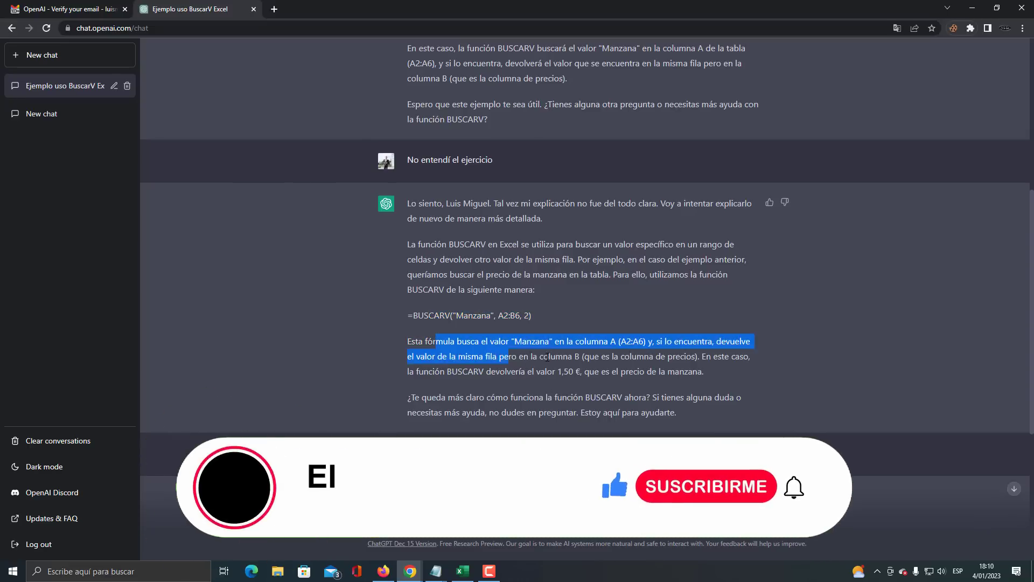
pyautogui.scroll(-5, 598, 379)
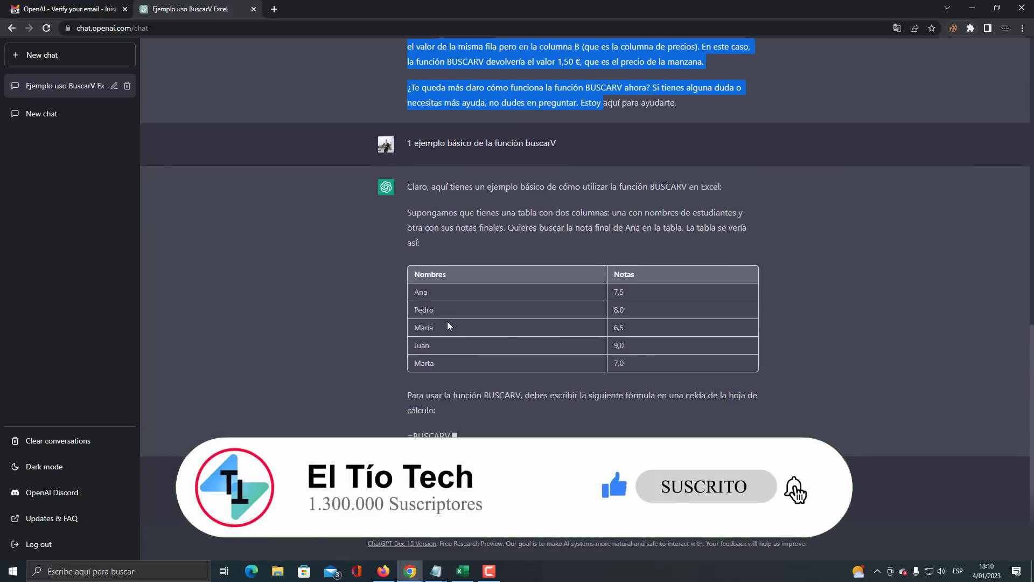
pyautogui.click(549, 296)
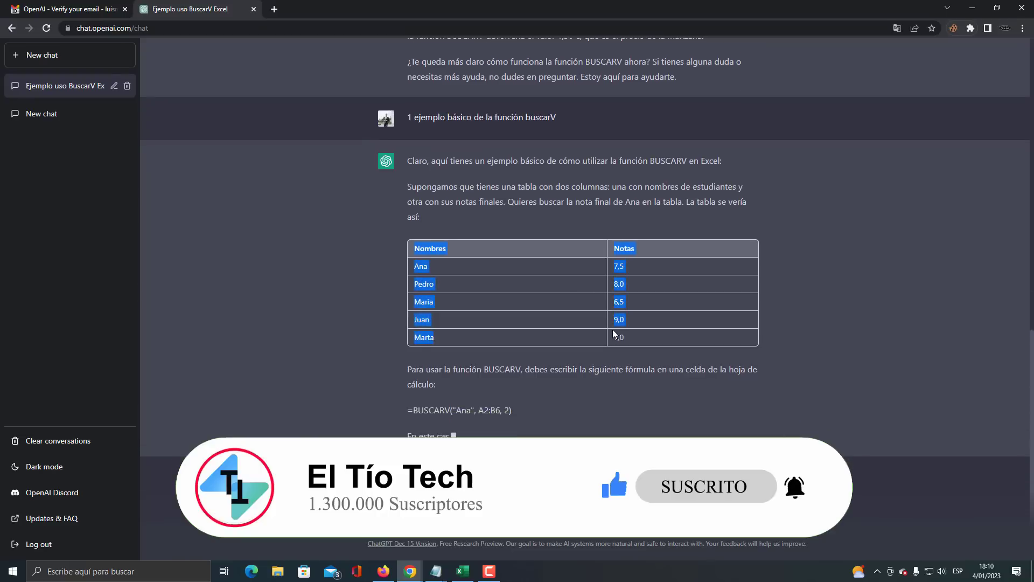
pyautogui.scroll(5, 506, 307)
pyautogui.scroll(4, 506, 303)
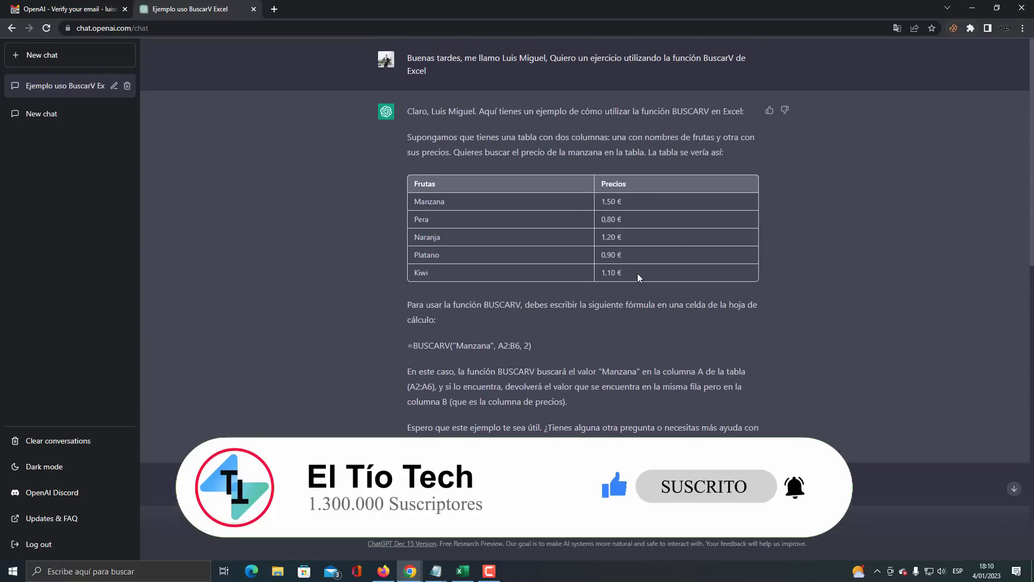
pyautogui.scroll(-10, 598, 248)
pyautogui.scroll(-3, 603, 275)
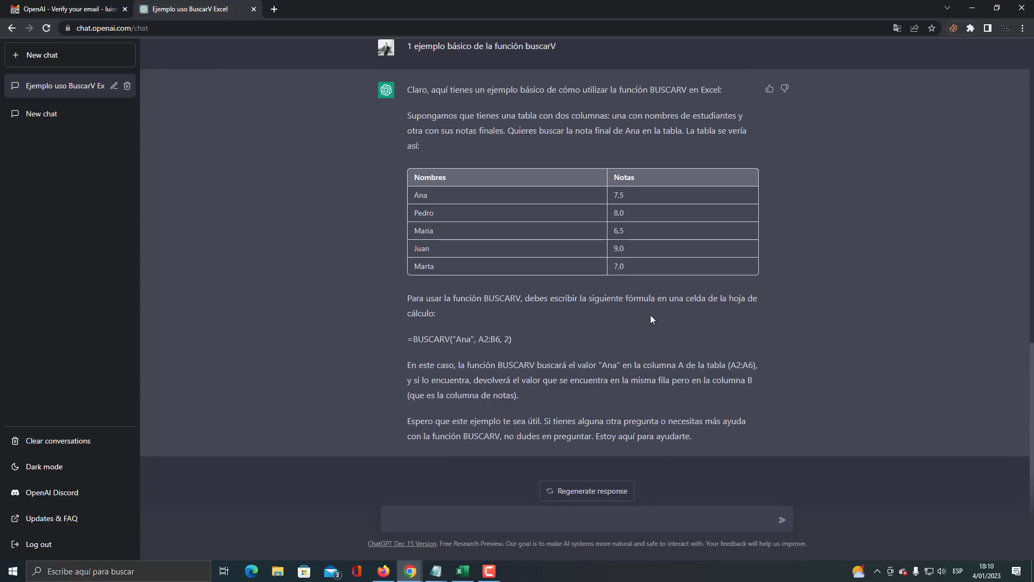
pyautogui.moveTo(523, 337); pyautogui.dragTo(410, 343)
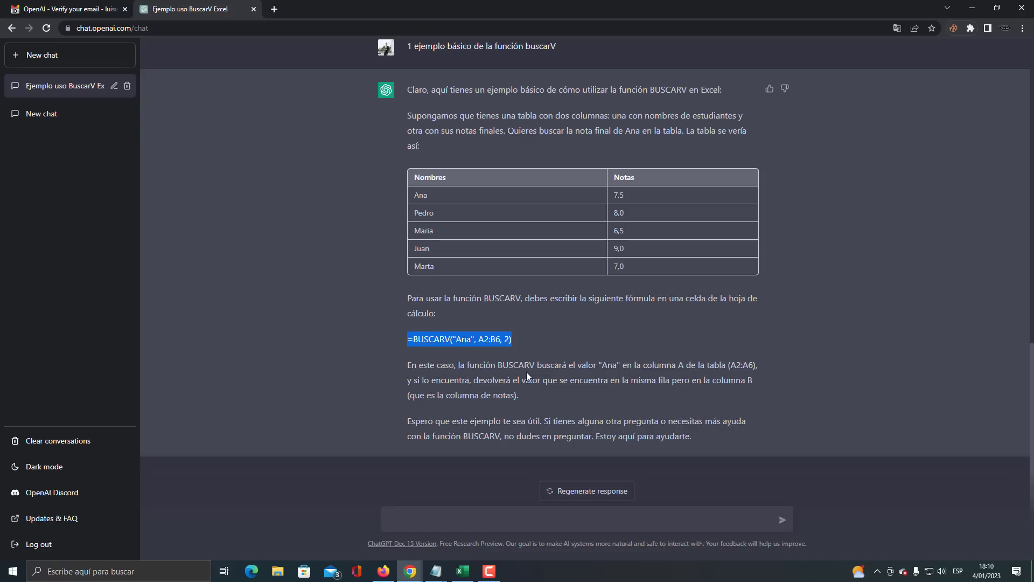
pyautogui.scroll(4, 525, 372)
pyautogui.scroll(10, 526, 371)
pyautogui.scroll(2, 526, 371)
pyautogui.scroll(-5, 526, 372)
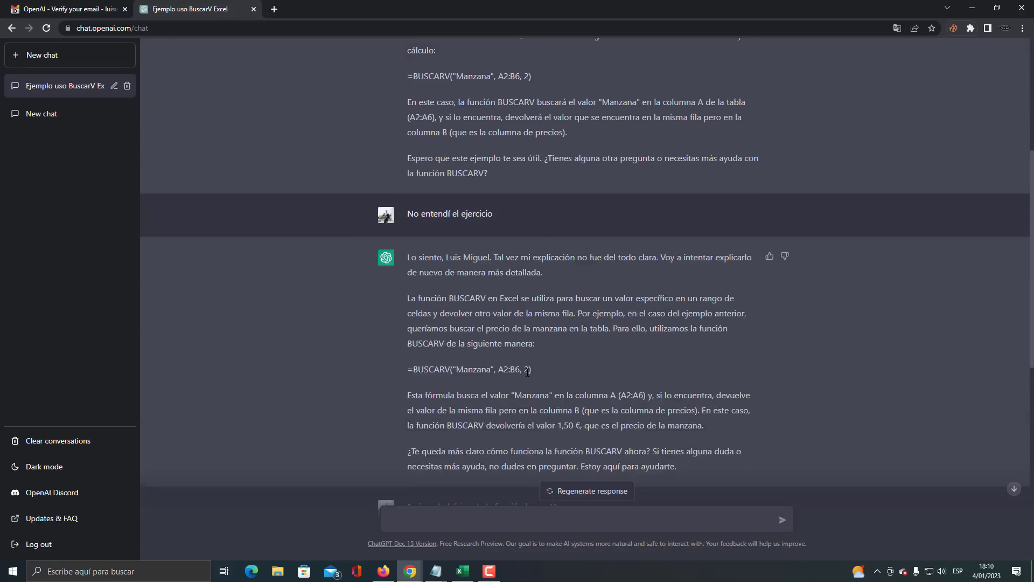
pyautogui.scroll(-5, 522, 374)
pyautogui.scroll(-2, 520, 377)
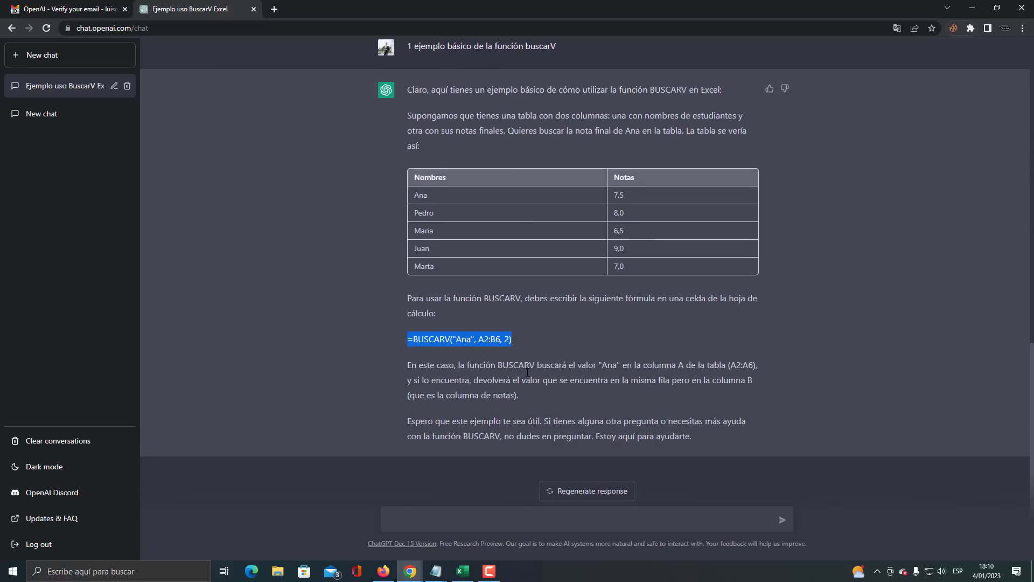
# - Ask 'Cuantas filas permite ingresar excel por hoja' and highlight the 1.048.576 rows figure
pyautogui.click(498, 521)
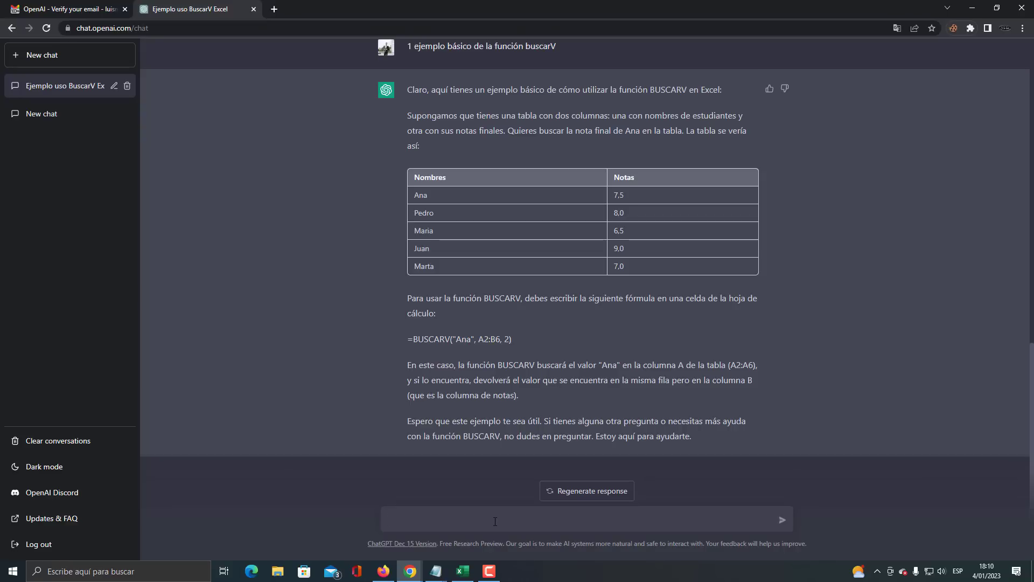
pyautogui.write('Cuantas filas permite')
pyautogui.write(' ingresar ')
pyautogui.write('excel por hoja')
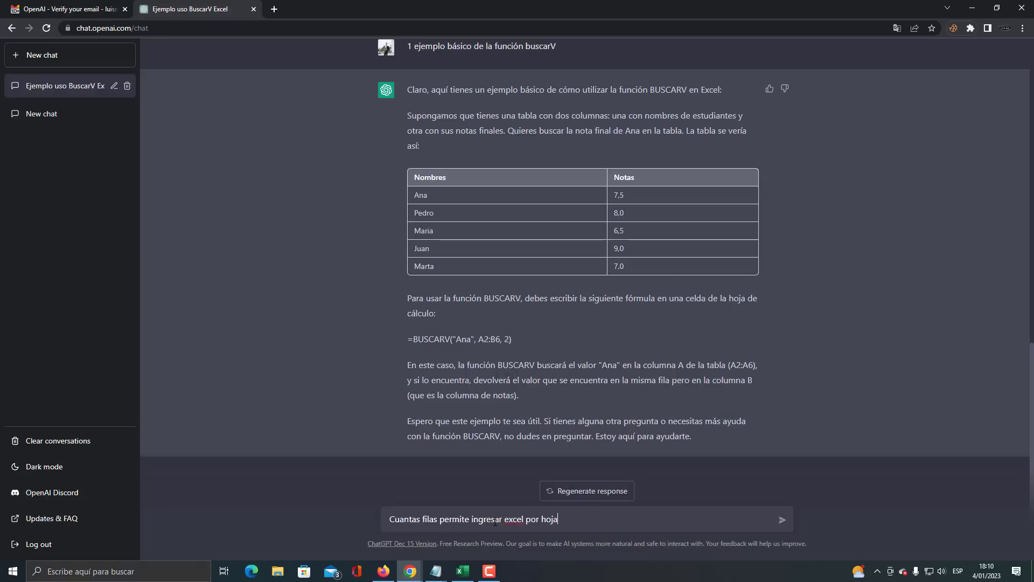
pyautogui.press('Return')
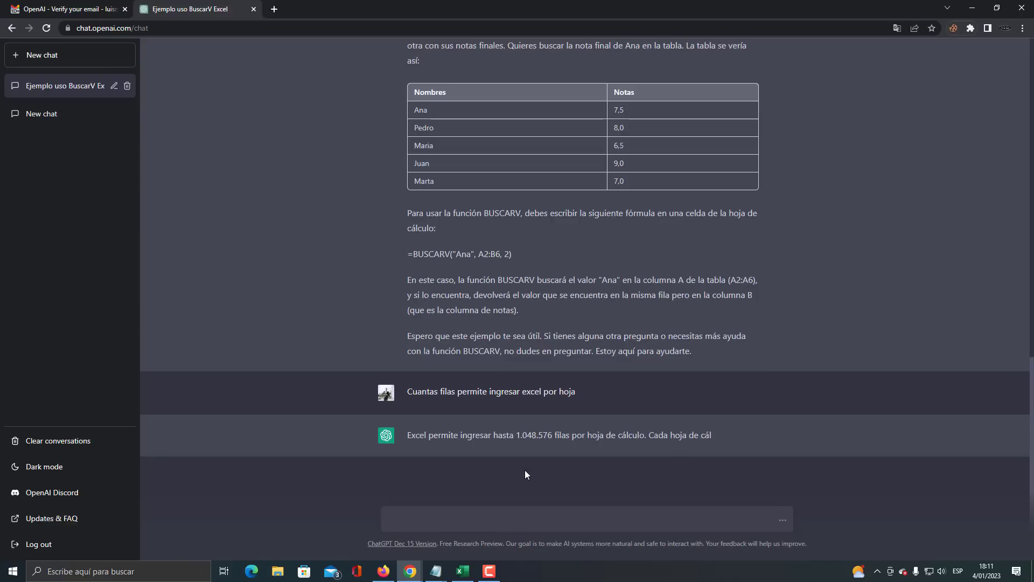
pyautogui.moveTo(407, 421); pyautogui.dragTo(556, 418)
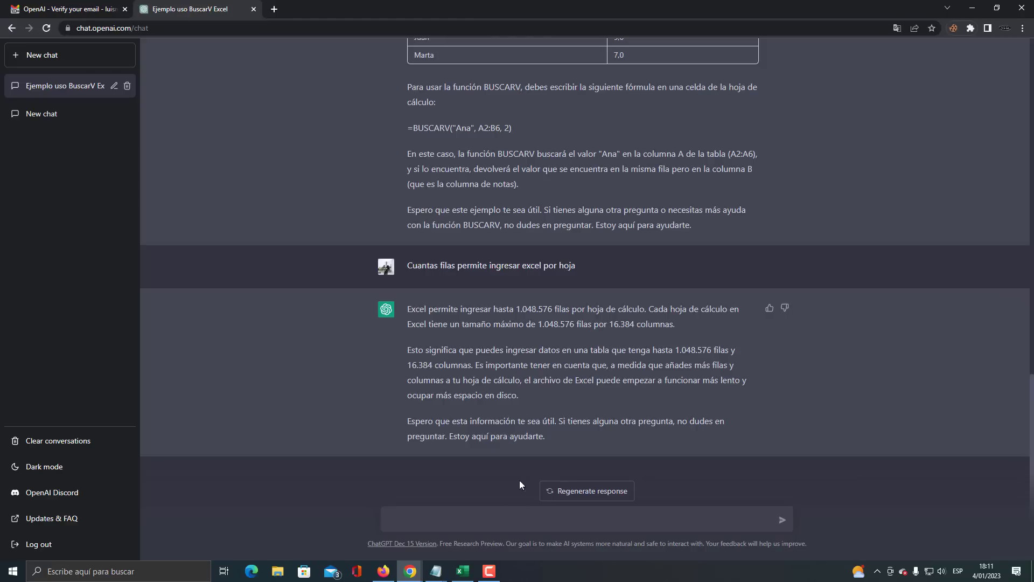
# - Send 'cuantas columnas permite ingresar excel por hoja' to learn the 16.384-column limit
pyautogui.write('cuantas')
pyautogui.write(' columnas permite ingresar ex')
pyautogui.write('cel por hoja')
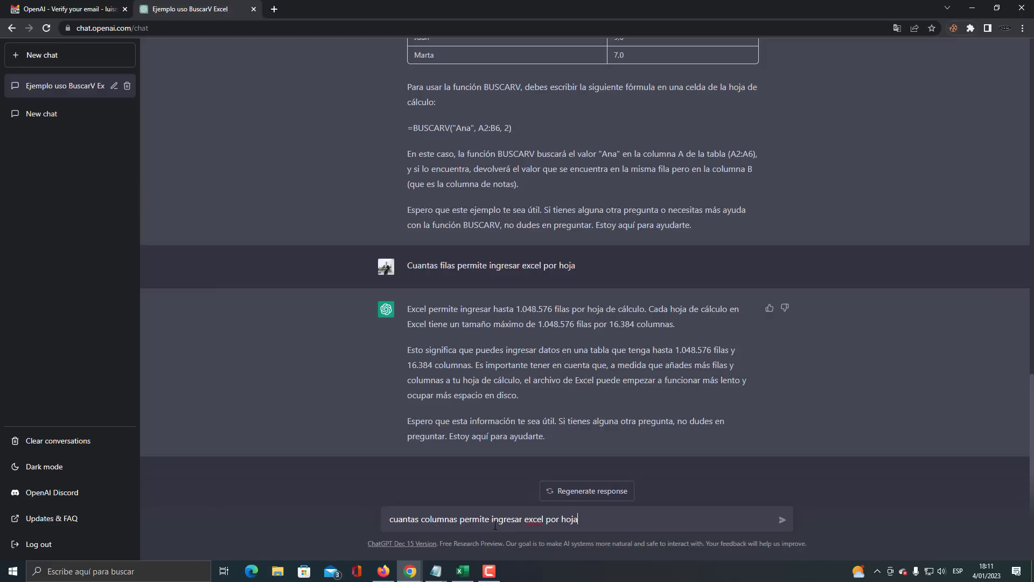
pyautogui.press('Return')
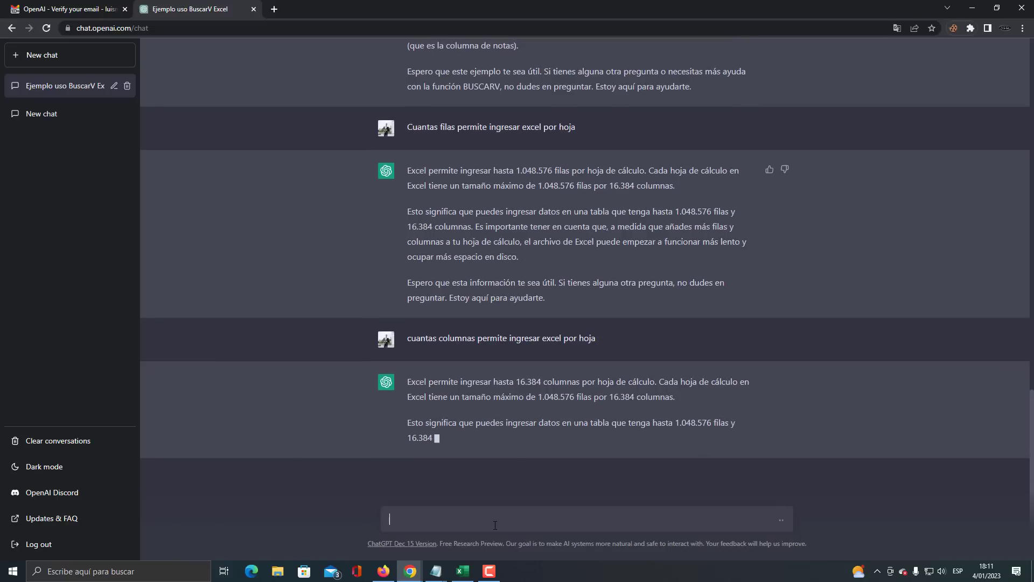
# - Launch Excel from Windows search, close the start screen and maximize the blank Libro4 workbook
pyautogui.click(116, 572)
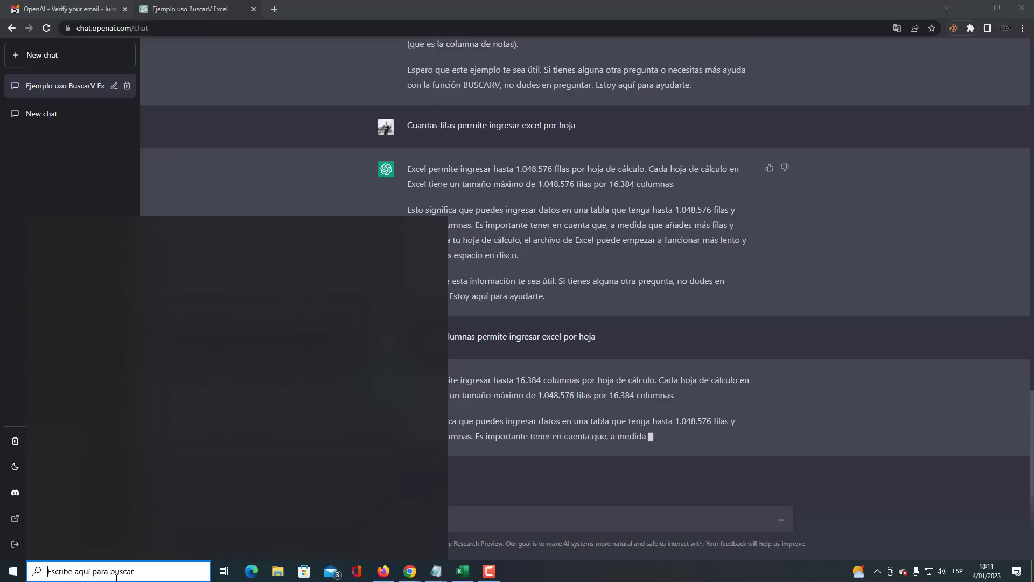
pyautogui.write('Excel')
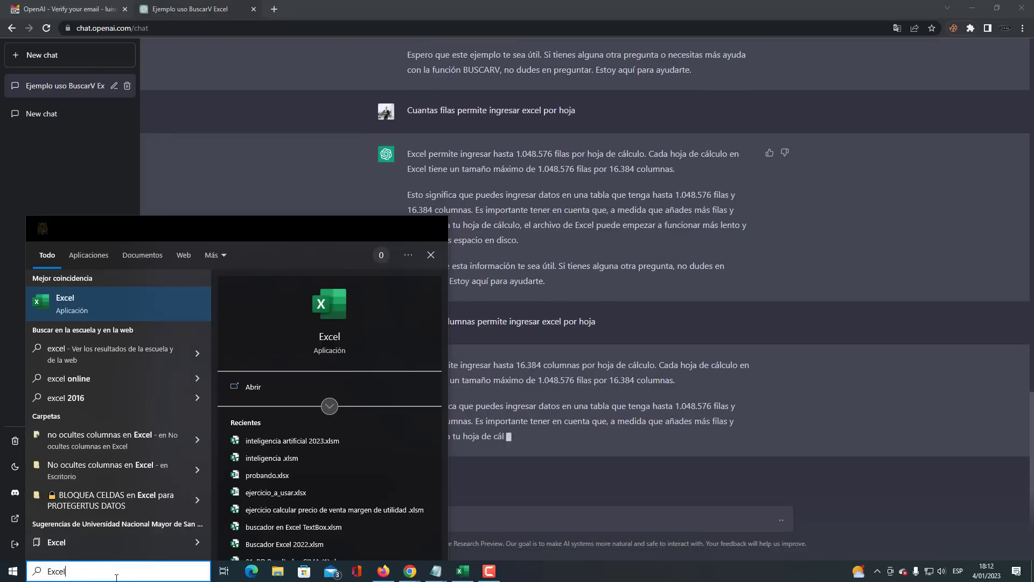
pyautogui.press('Return')
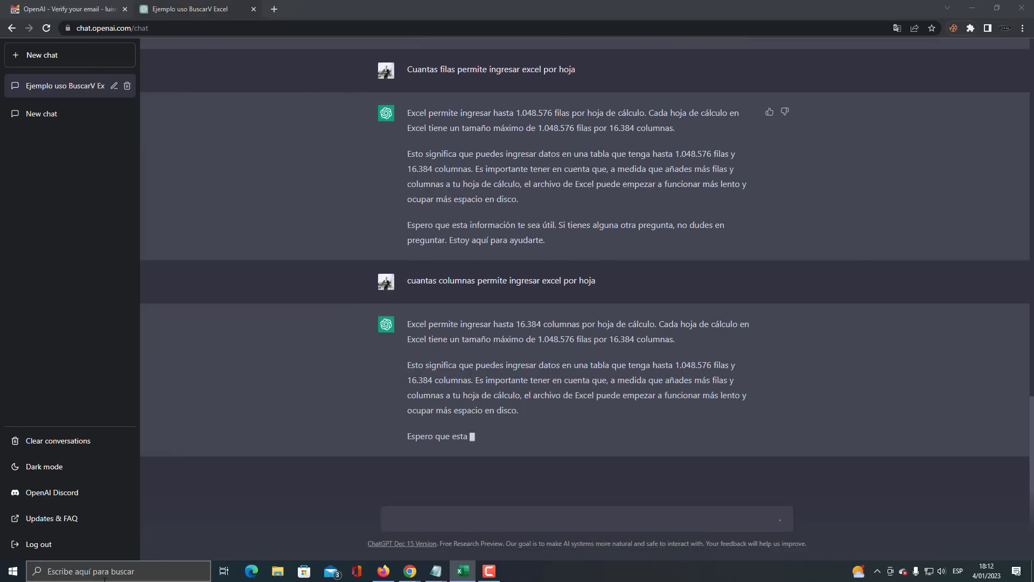
pyautogui.click(104, 577)
pyautogui.write('E')
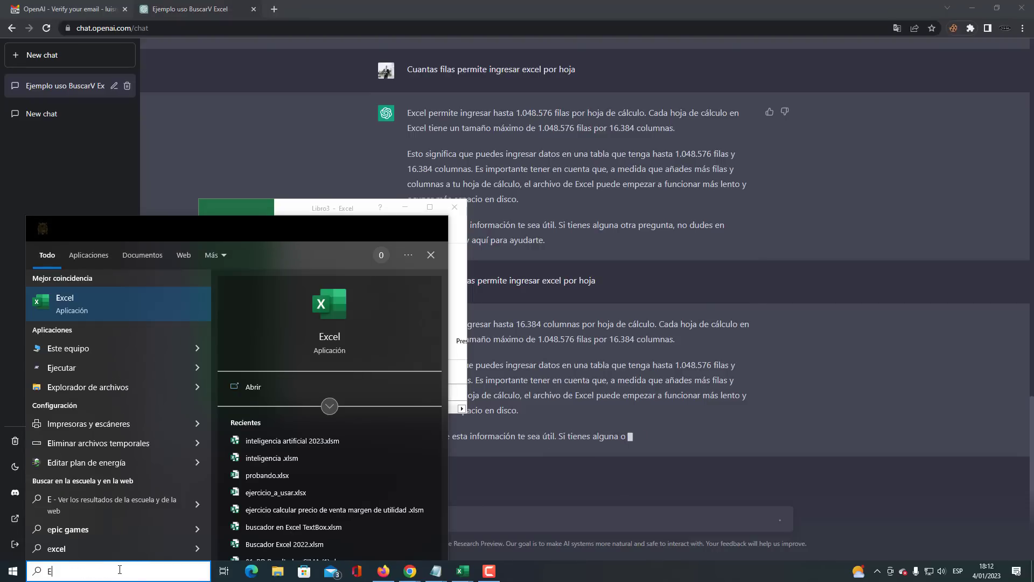
pyautogui.write('xce')
pyautogui.click(388, 245)
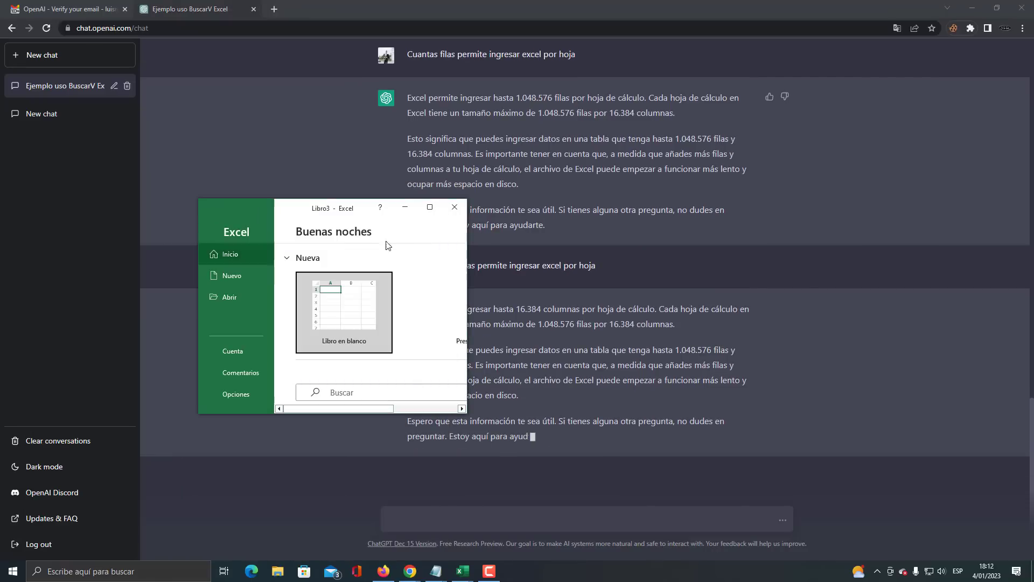
pyautogui.click(423, 208)
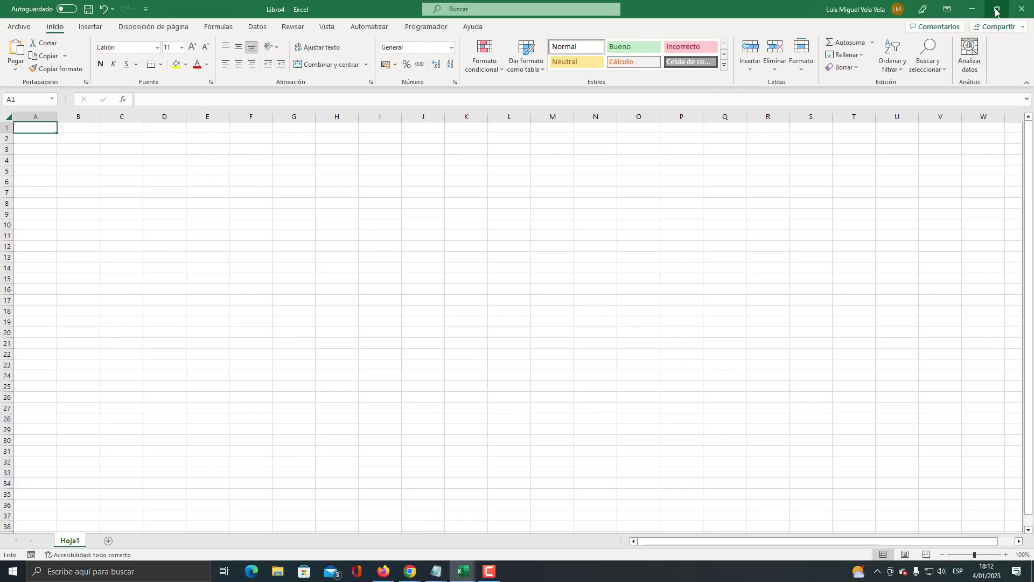
pyautogui.click(996, 12)
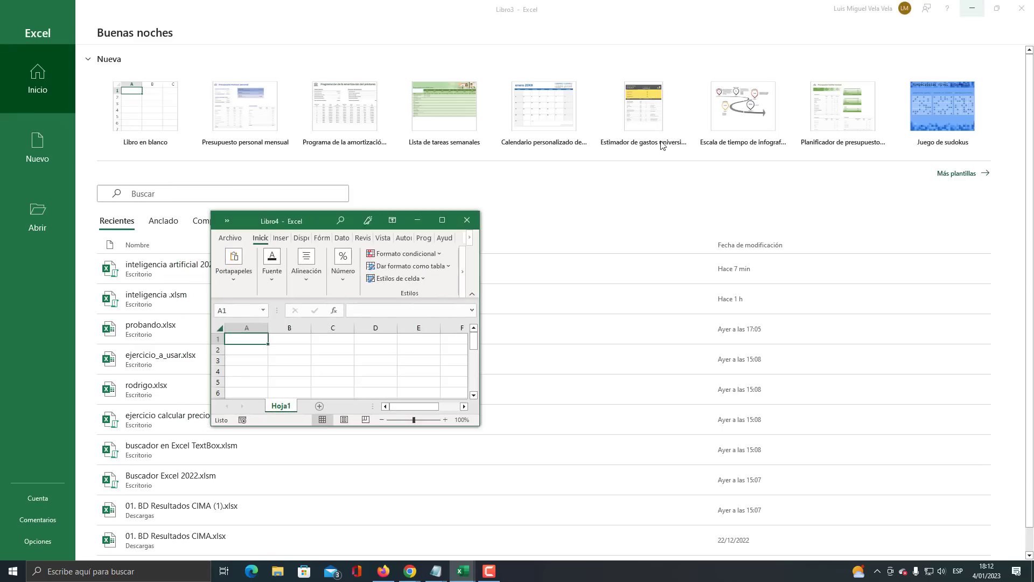
pyautogui.click(1022, 12)
pyautogui.click(441, 220)
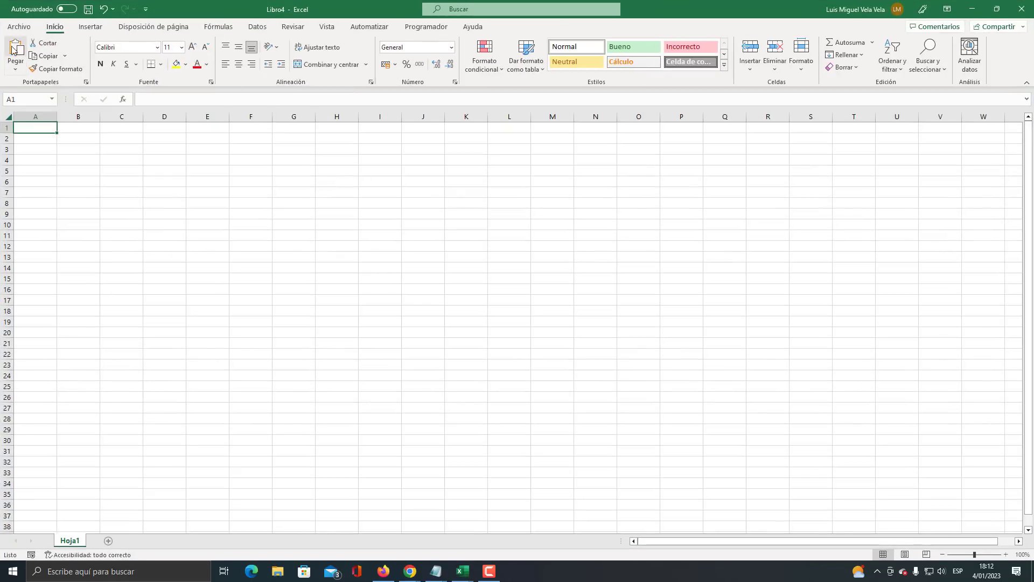
# - Start Save As for the workbook and browse to the Escritorio folder
pyautogui.click(19, 26)
pyautogui.click(41, 171)
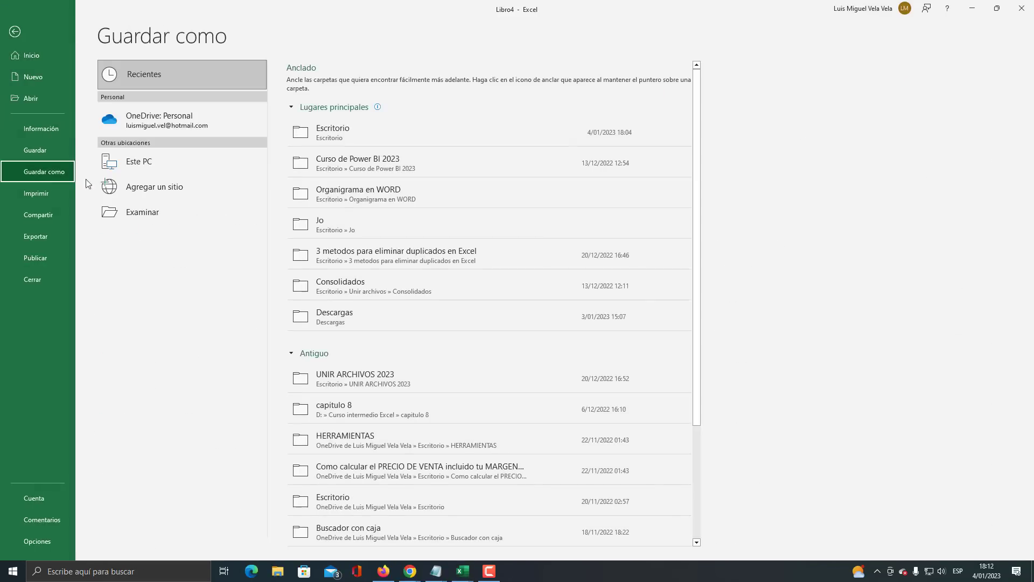
pyautogui.click(141, 211)
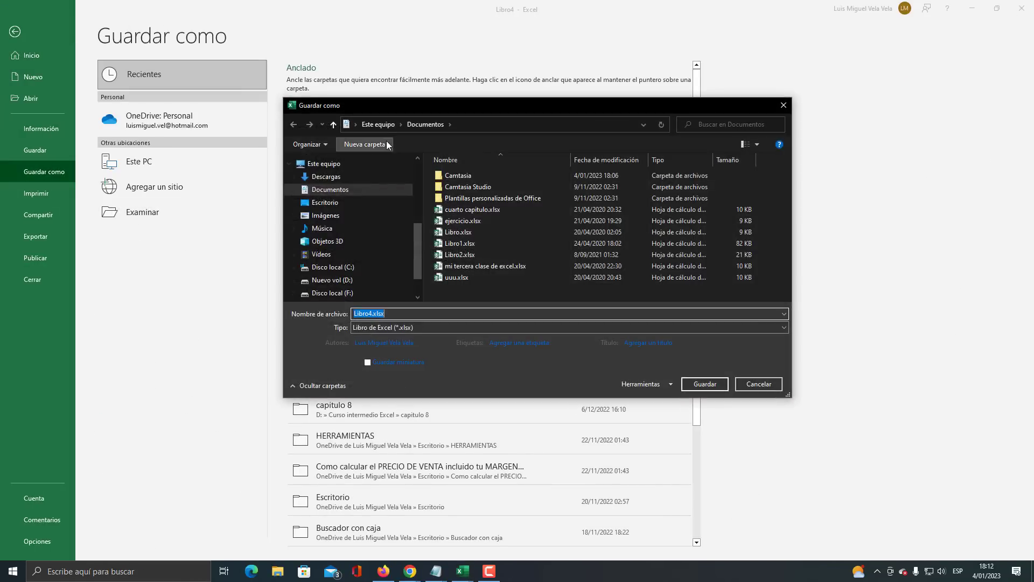
pyautogui.click(357, 126)
pyautogui.click(487, 136)
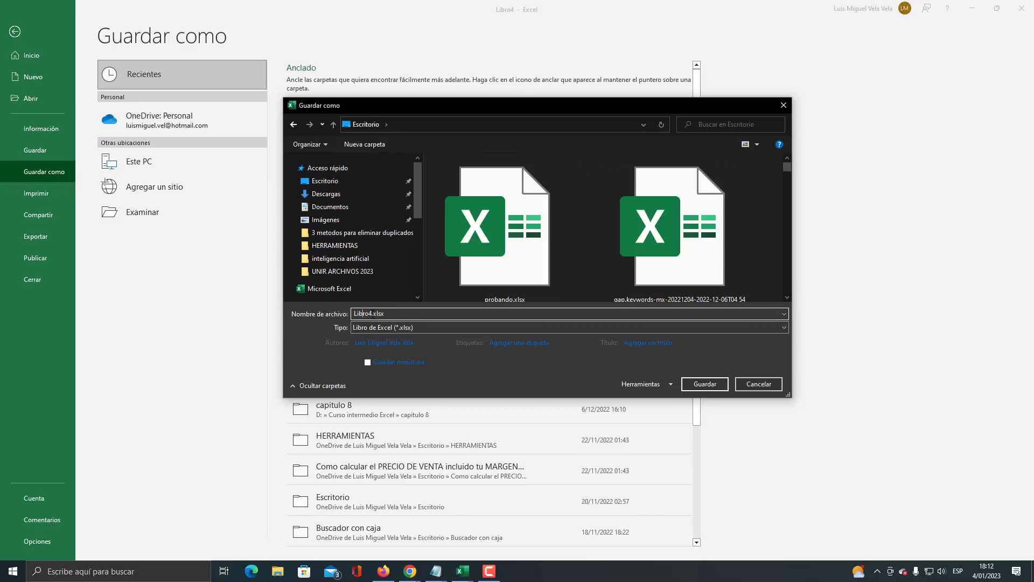
# - Name the file AI, choose Libro de Excel habilitado para macros (*.xlsm) and save
pyautogui.doubleClick(363, 314)
pyautogui.write('Al')
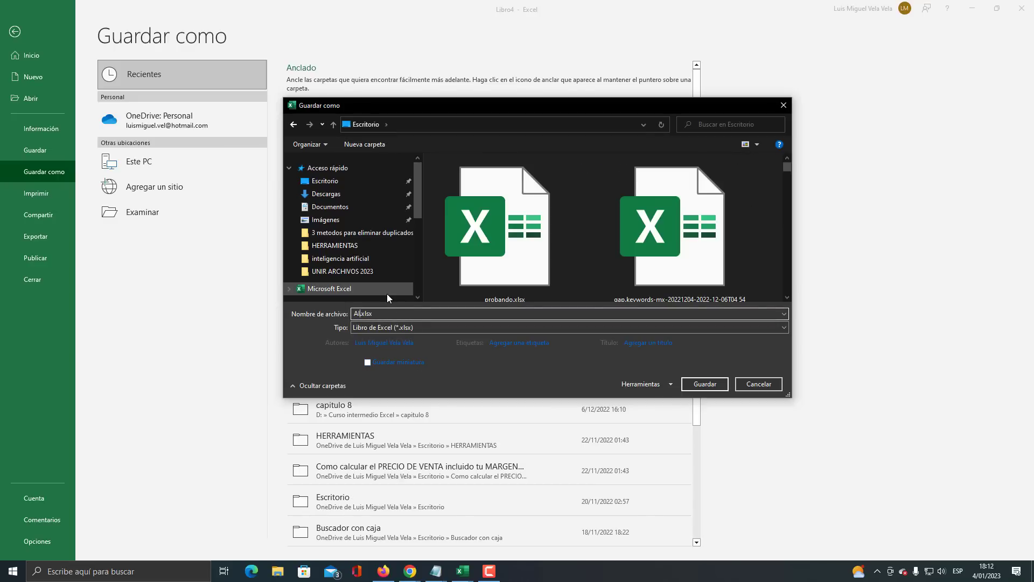
pyautogui.press('super+plus')
pyautogui.hotkey('alt', 't')
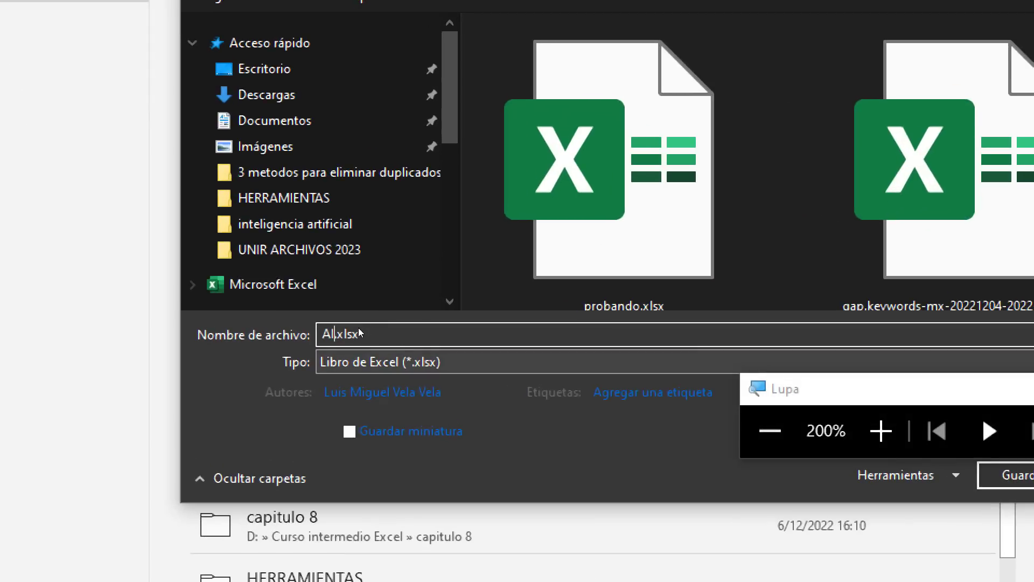
pyautogui.hotkey('alt', 'Down')
pyautogui.press('Down')
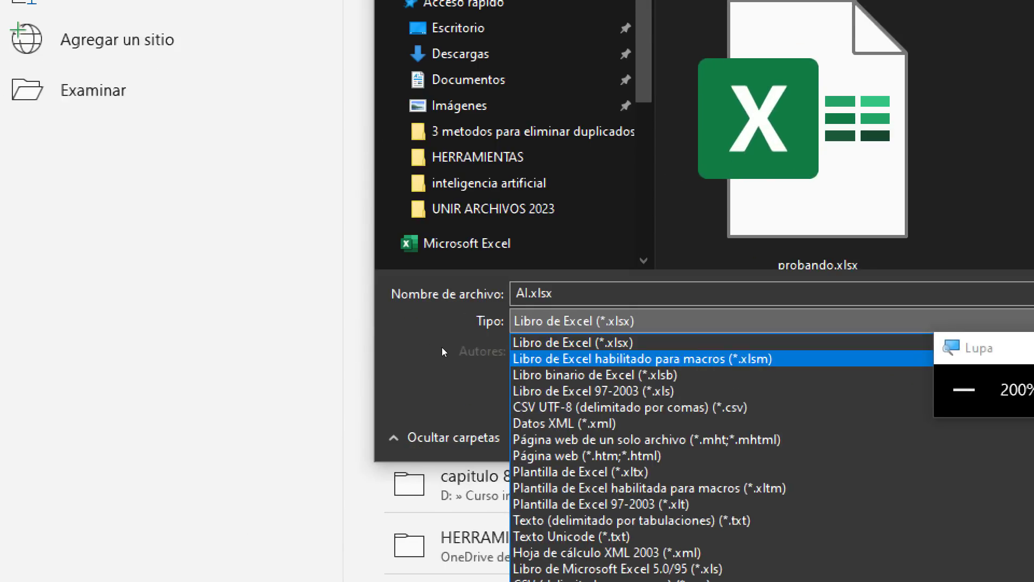
pyautogui.press('Return')
pyautogui.press('super+Escape')
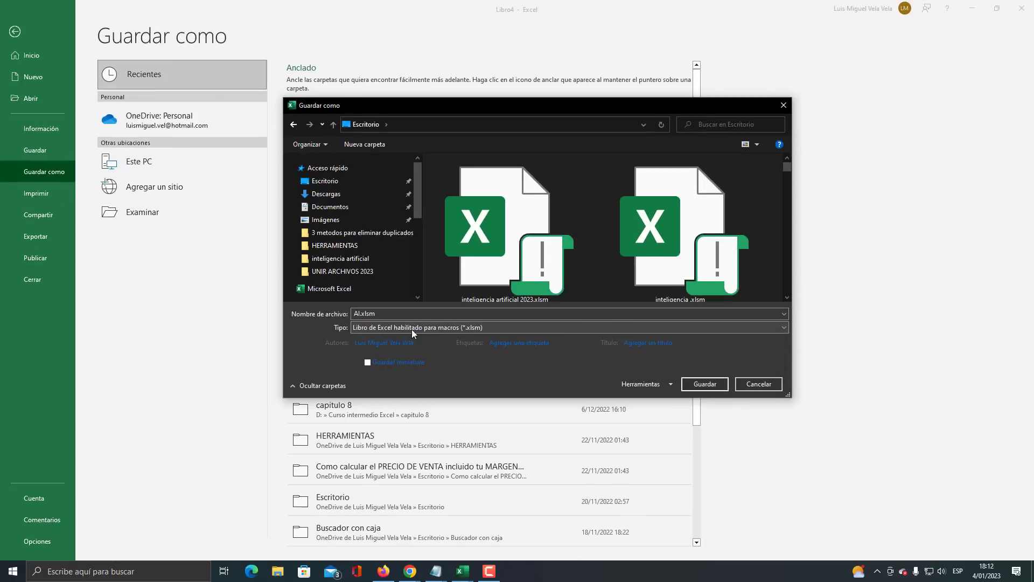
pyautogui.click(699, 385)
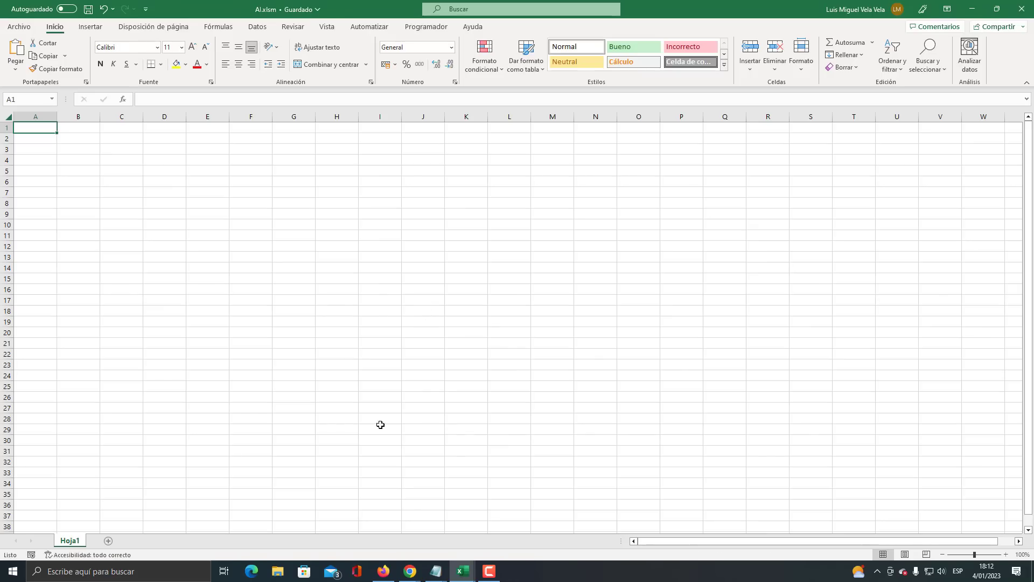
# - Ask ChatGPT 'Crea una macro que me busque en una hoja Excel'
pyautogui.moveTo(409, 570)
pyautogui.click(468, 522)
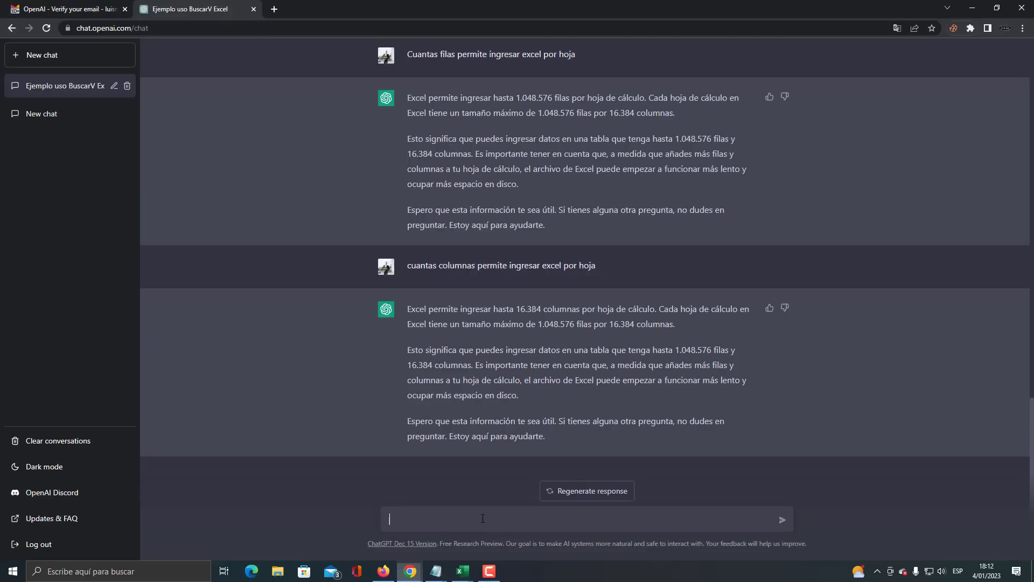
pyautogui.write('crea ')
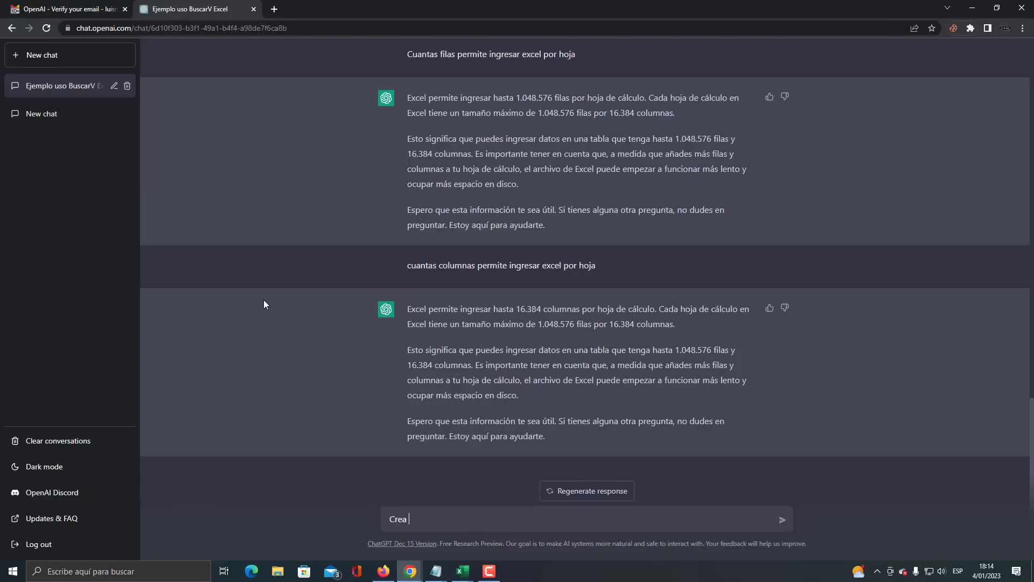
pyautogui.write('yubn')
pyautogui.write('o que me bu')
pyautogui.write('sque en una')
pyautogui.write(' hoja Excel')
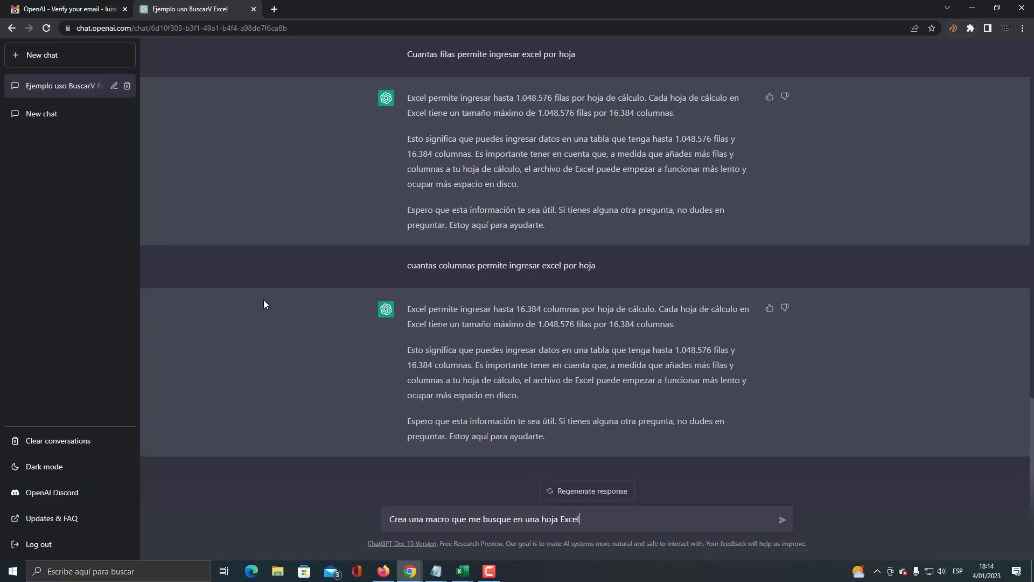
pyautogui.press('Return')
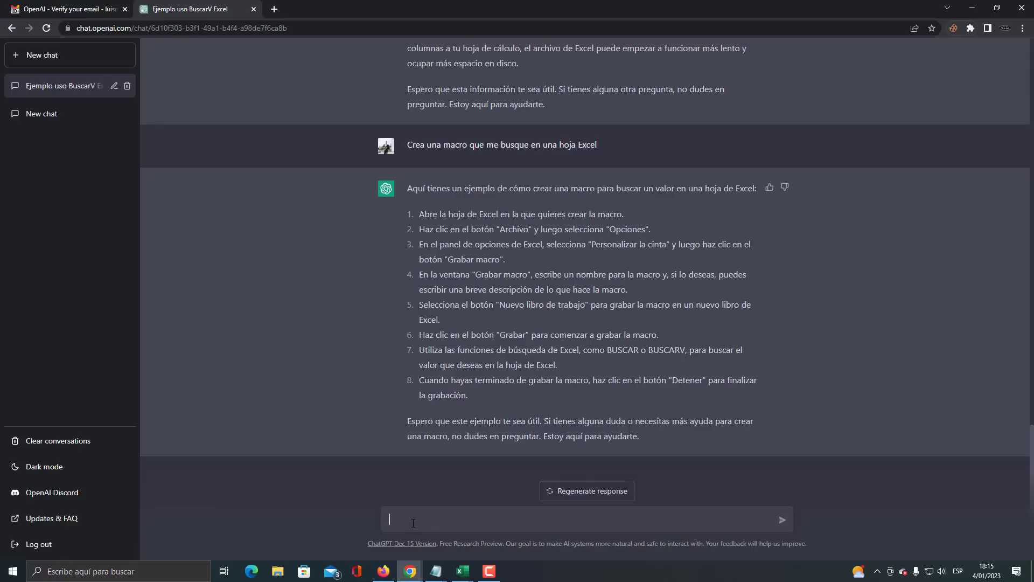
# - Ask ChatGPT 'Crea una macro con código que nos busque dentro de una hoja en Excel'
pyautogui.write('Crea una macro con có')
pyautogui.write('digo que nos busque d')
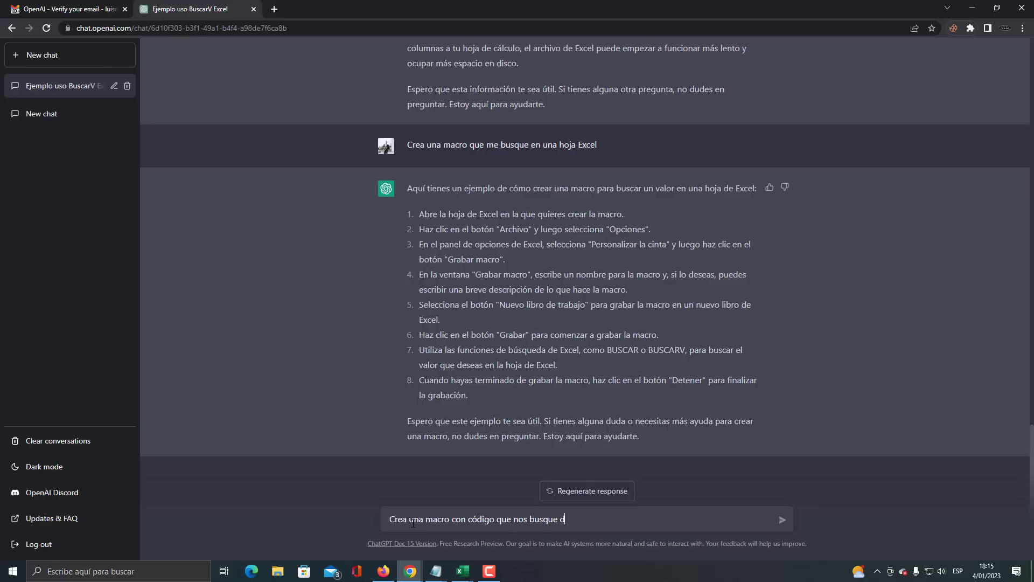
pyautogui.write('o de una hoja en Excel')
pyautogui.press('Return')
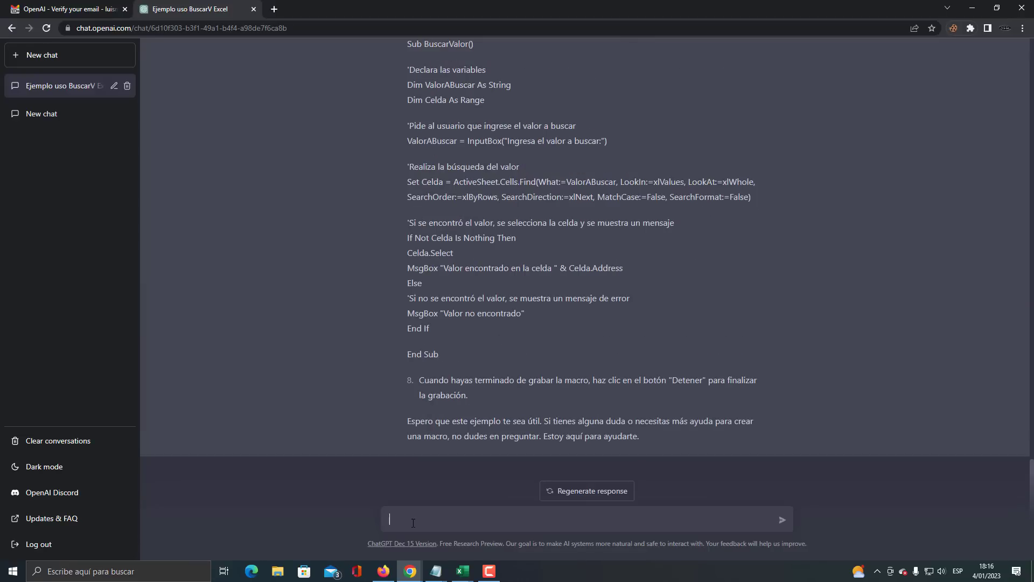
# - Copy the BuscarValor VBA code block from ChatGPT's reply
pyautogui.scroll(1, 403, 412)
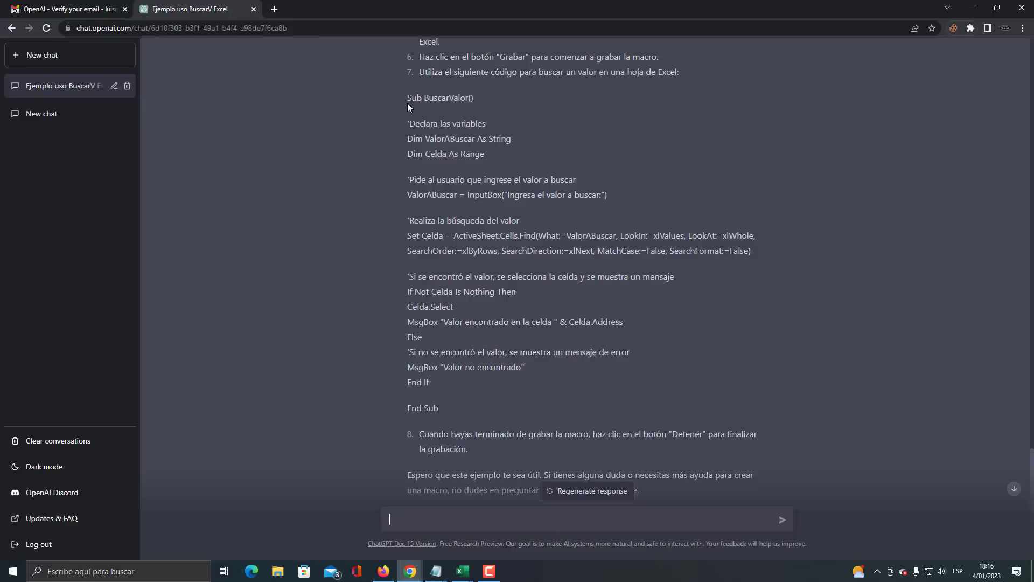
pyautogui.moveTo(406, 97); pyautogui.dragTo(471, 409)
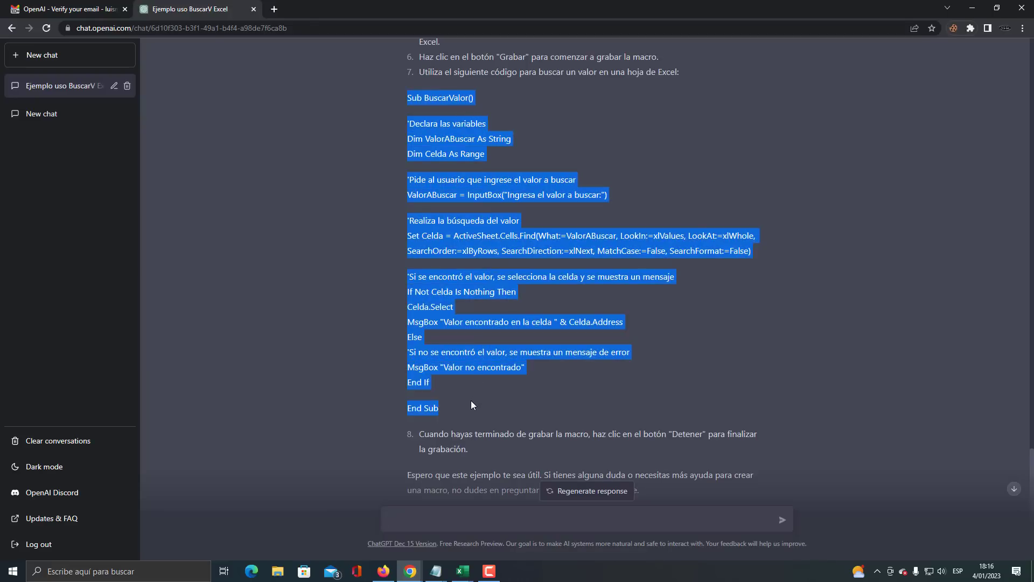
pyautogui.rightClick(450, 367)
pyautogui.click(463, 365)
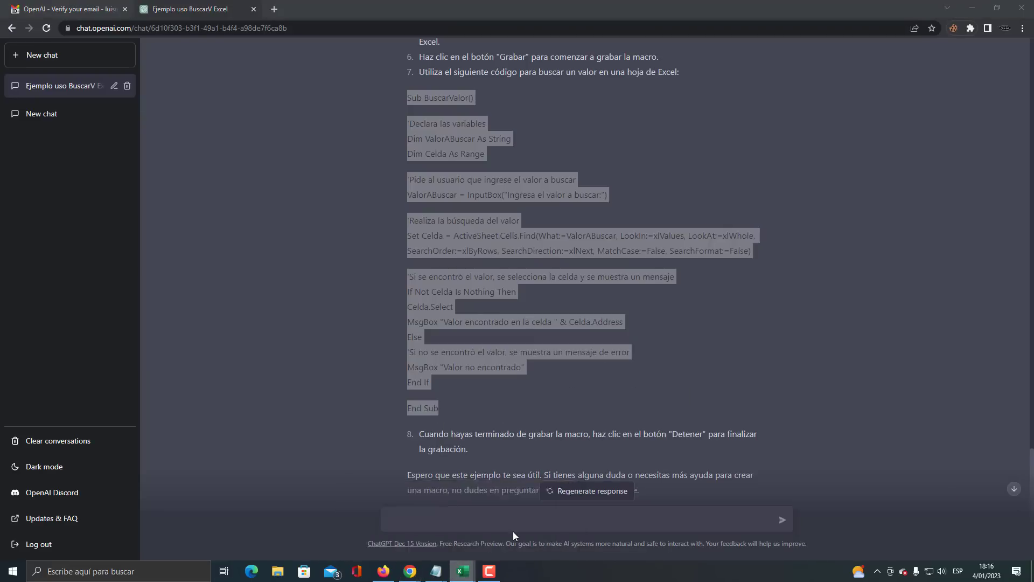
# - In AI.xlsm, open the code view for sheet Hoja1 with Ver código
pyautogui.moveTo(462, 571)
pyautogui.click(513, 531)
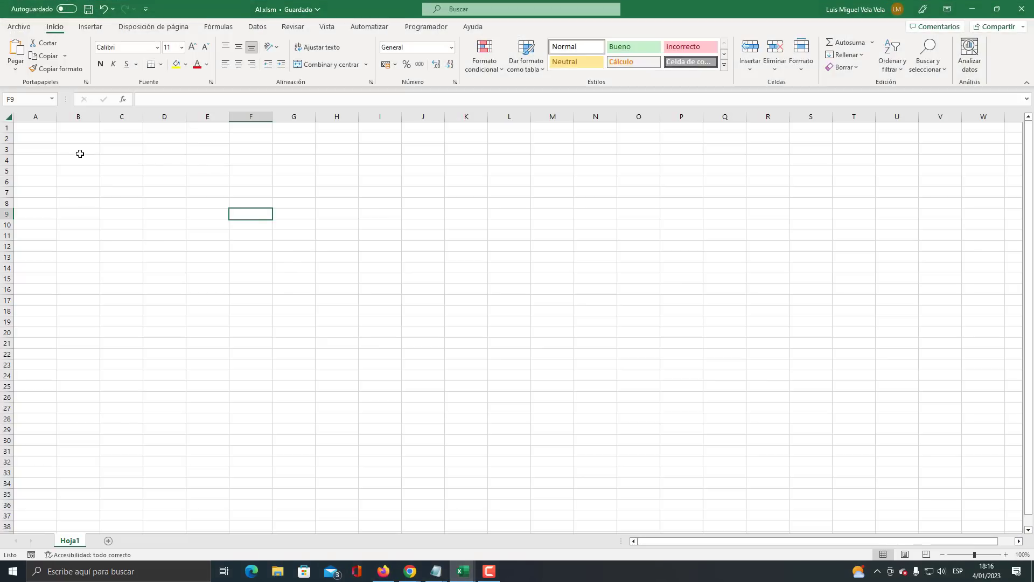
pyautogui.click(61, 139)
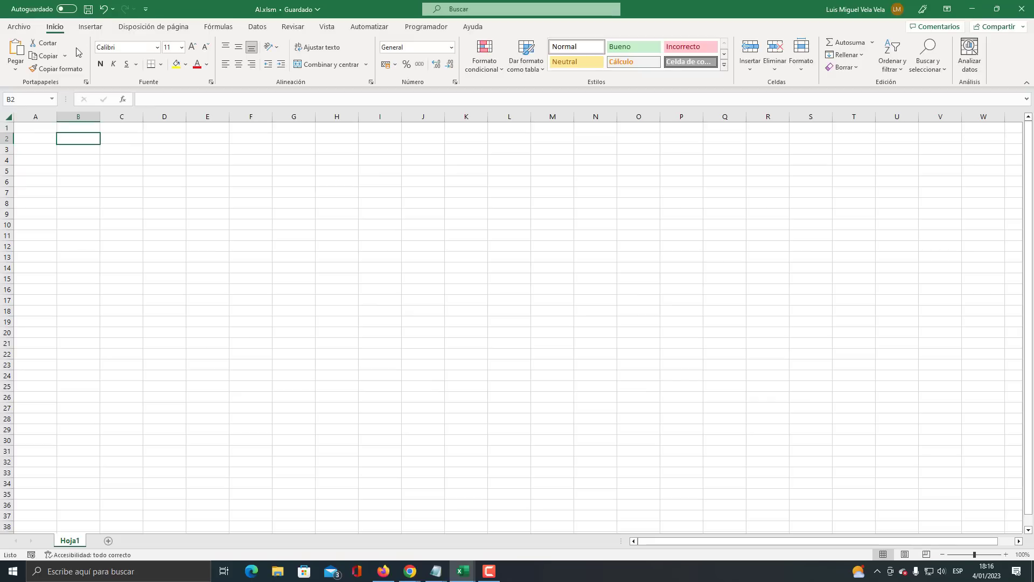
pyautogui.rightClick(70, 542)
pyautogui.click(102, 455)
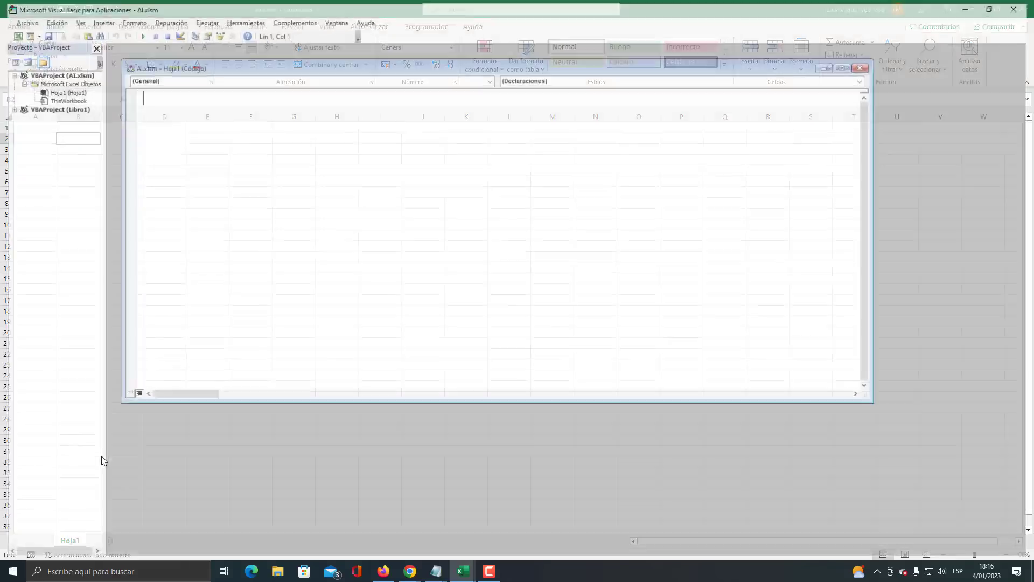
pyautogui.moveTo(409, 570)
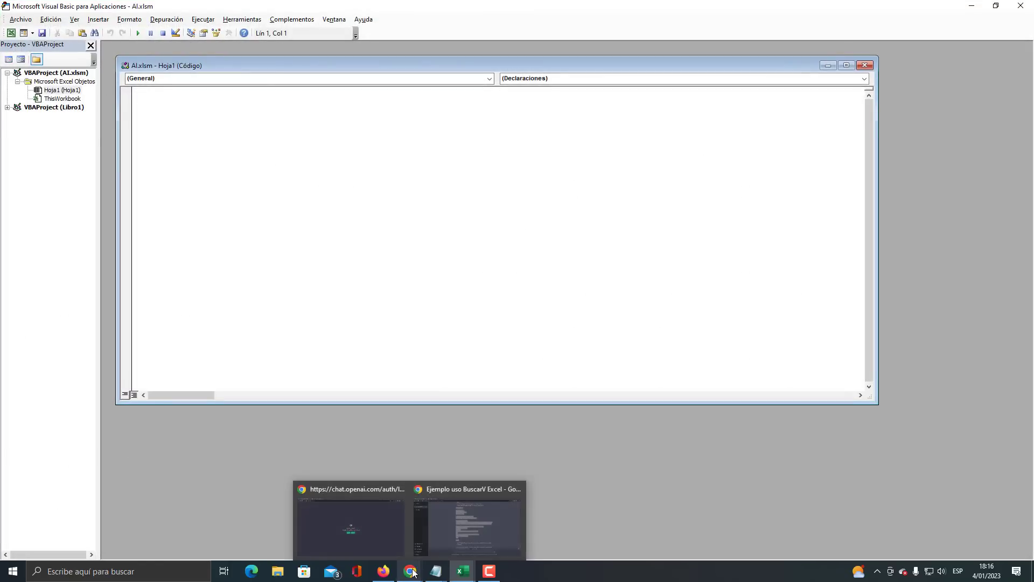
# - Review the recording steps above the BuscarValor code in ChatGPT
pyautogui.click(468, 525)
pyautogui.scroll(2, 471, 371)
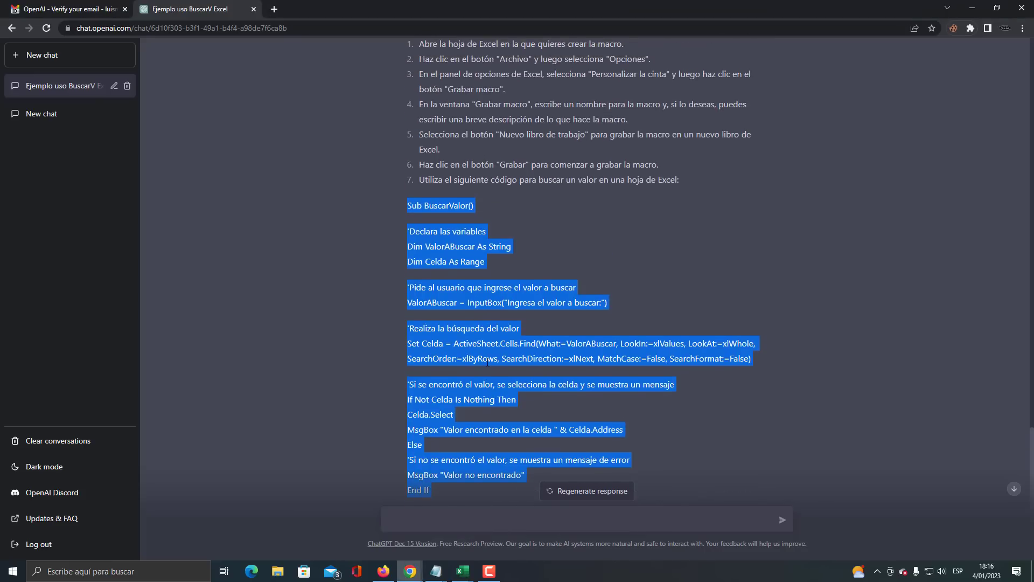
pyautogui.scroll(1, 487, 362)
pyautogui.scroll(1, 479, 315)
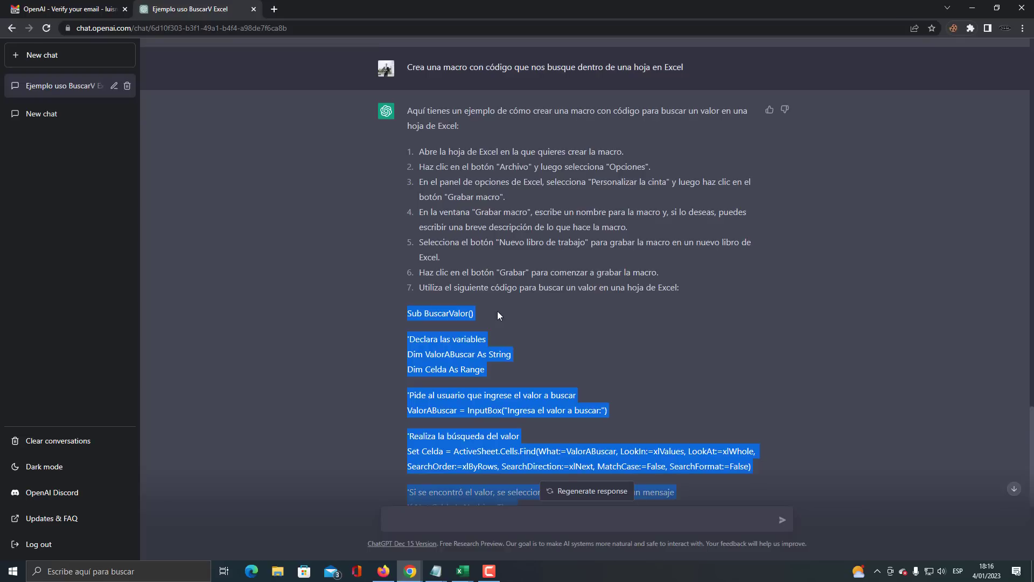
pyautogui.moveTo(473, 226); pyautogui.dragTo(545, 287)
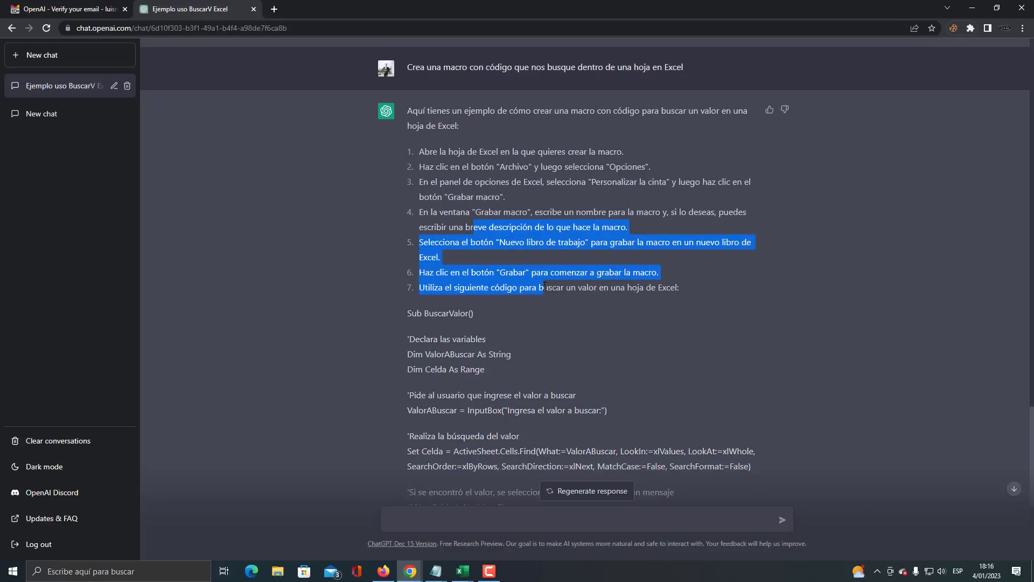
pyautogui.click(568, 286)
# - Insert a new module Módulo1 and paste the BuscarValor macro into it
pyautogui.click(972, 8)
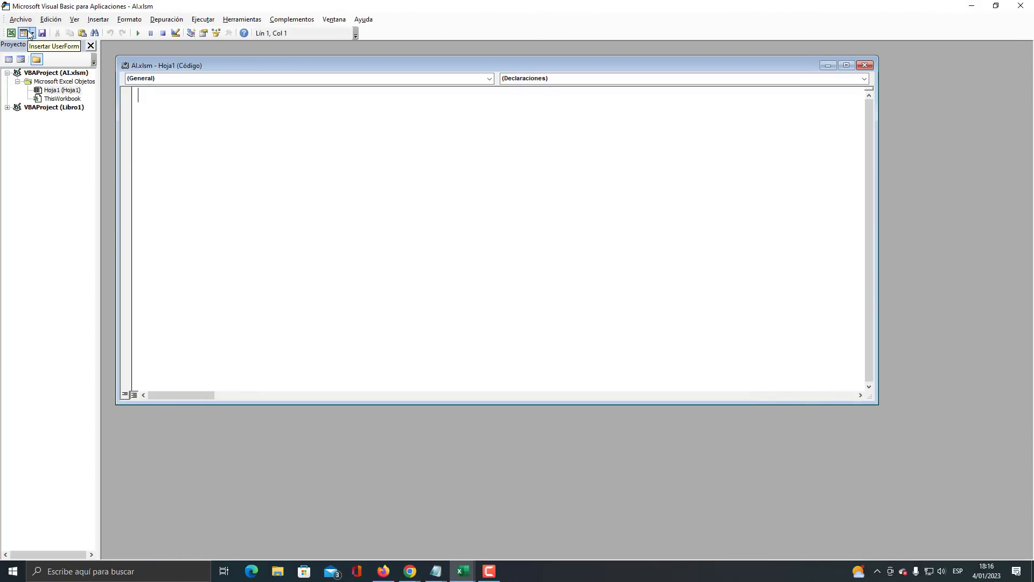
pyautogui.write('<')
pyautogui.click(64, 65)
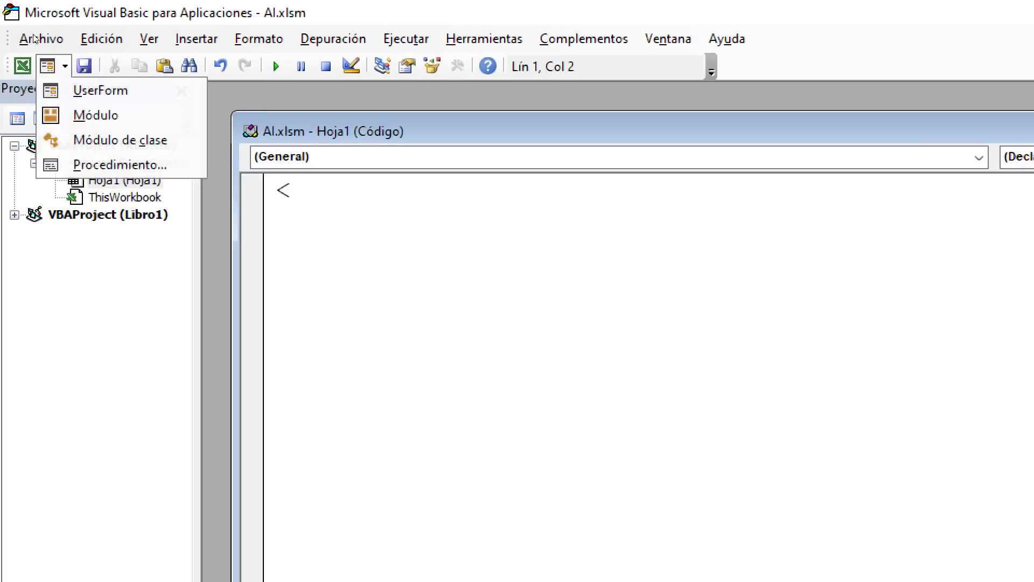
pyautogui.press('Return')
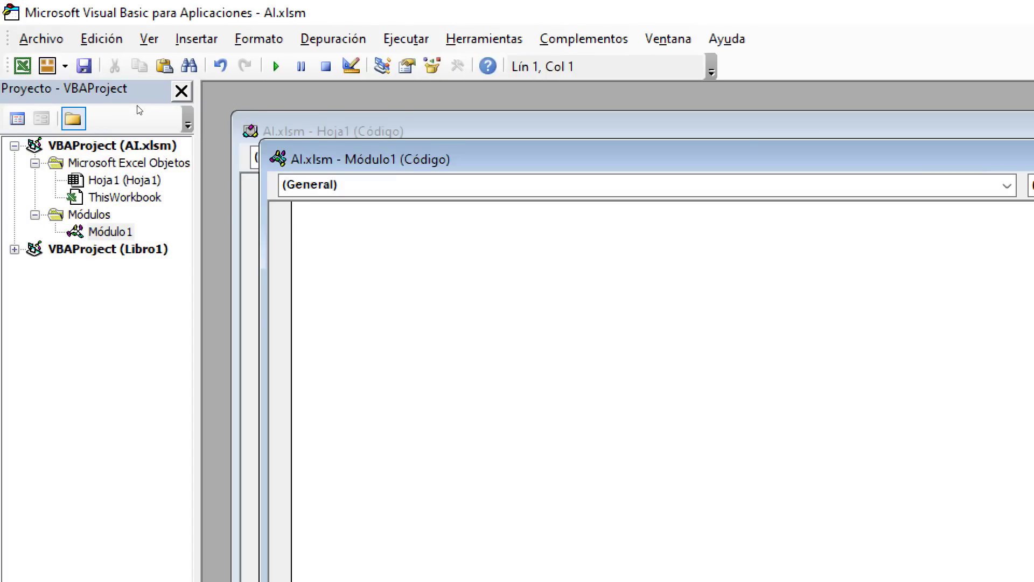
pyautogui.hotkey('ctrl', 'v')
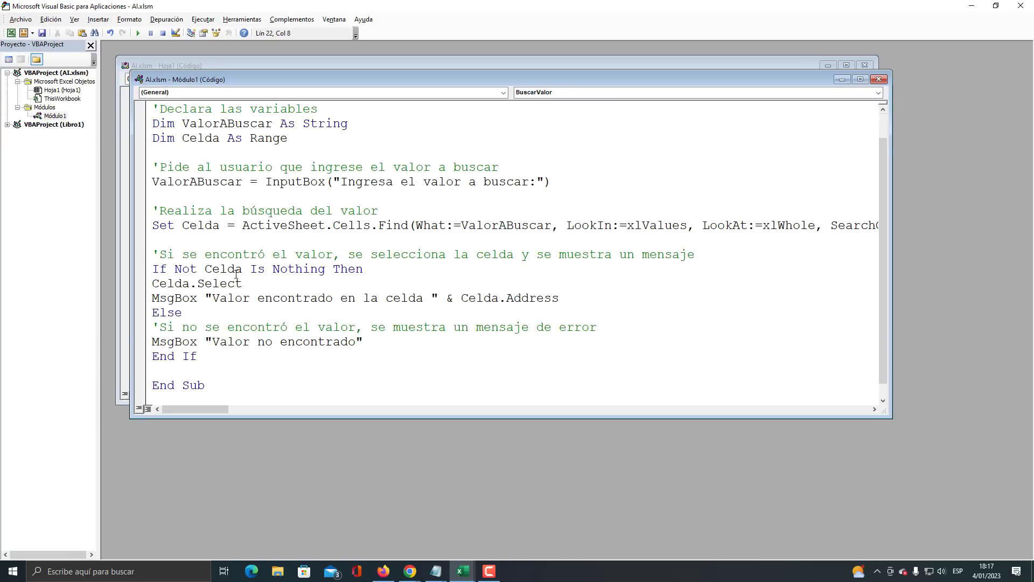
# - Read the BuscarValor comments on variables, input prompt, search, cell selection and found message
pyautogui.scroll(1, 236, 274)
pyautogui.moveTo(152, 137); pyautogui.dragTo(318, 138)
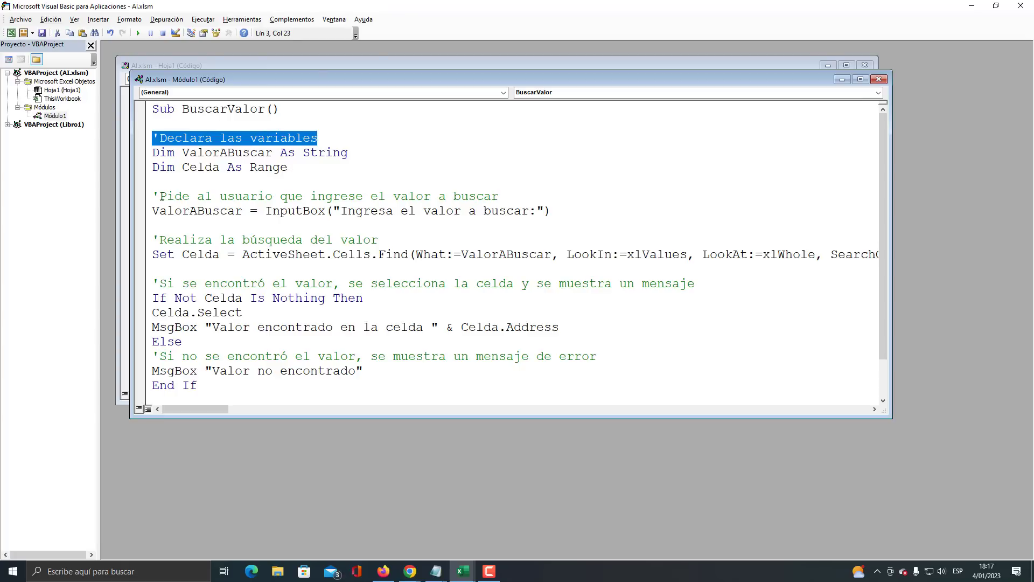
pyautogui.moveTo(159, 196); pyautogui.dragTo(483, 196)
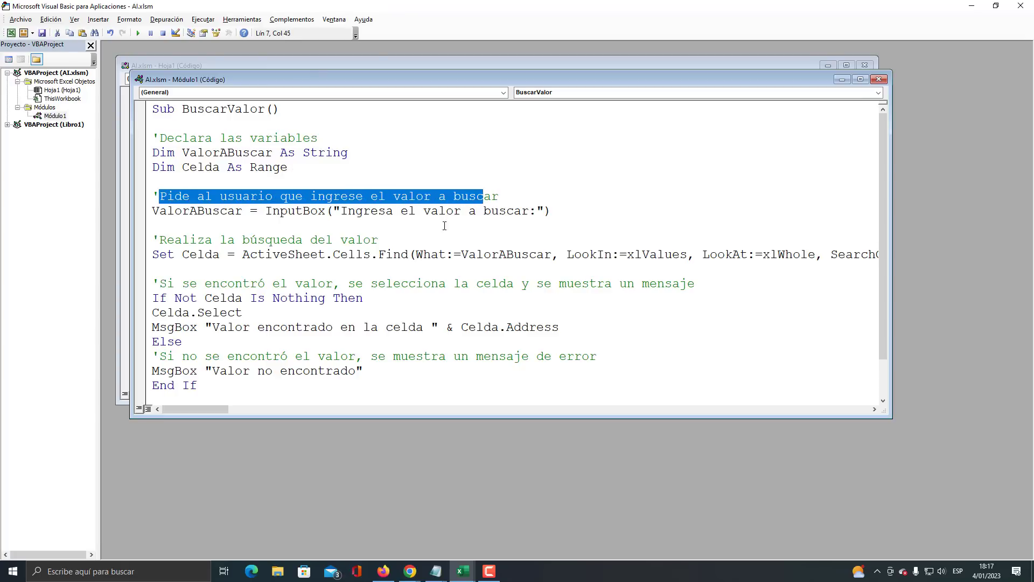
pyautogui.moveTo(189, 239); pyautogui.dragTo(362, 240)
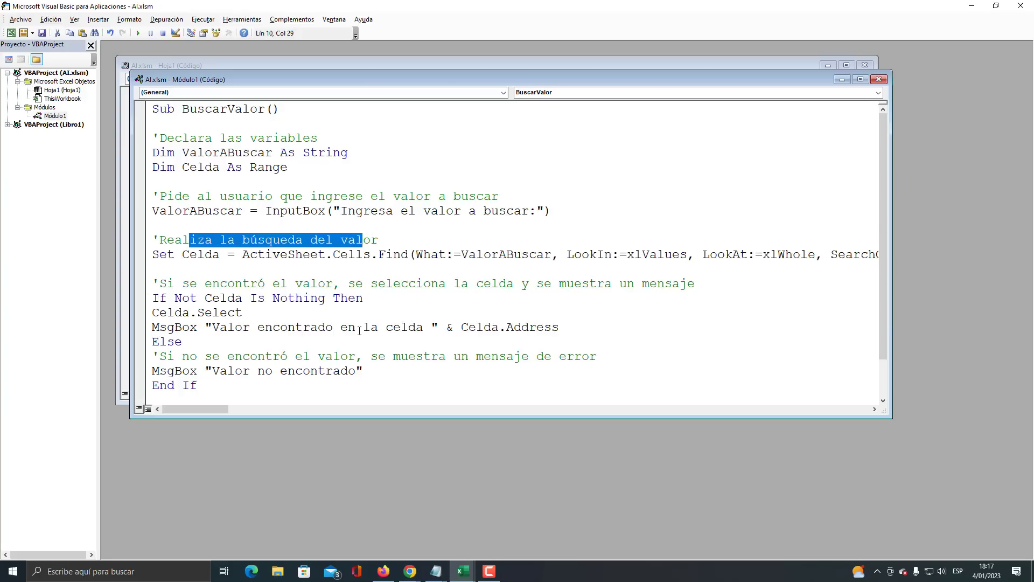
pyautogui.moveTo(189, 284); pyautogui.dragTo(626, 283)
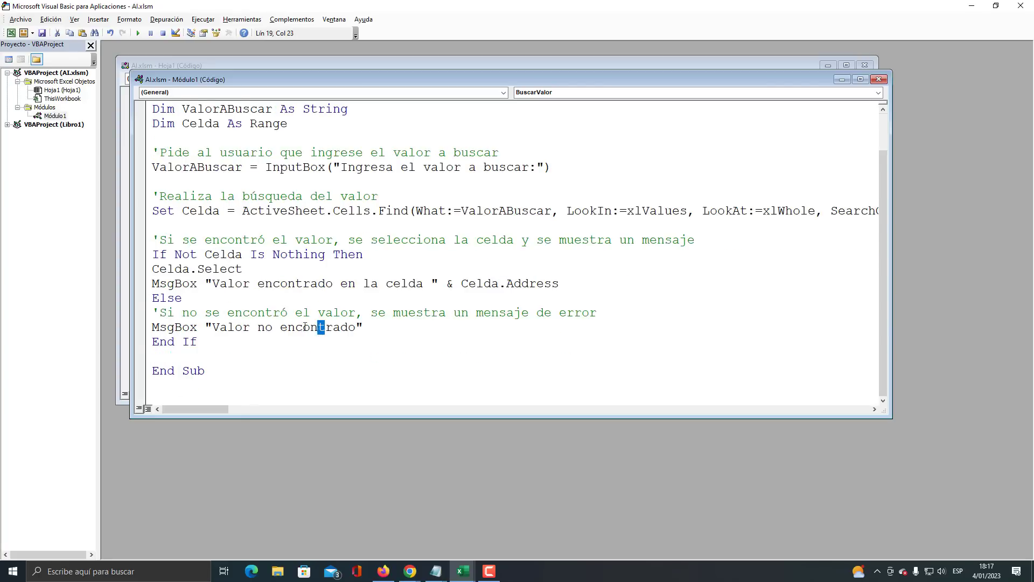
pyautogui.moveTo(294, 326); pyautogui.dragTo(219, 327)
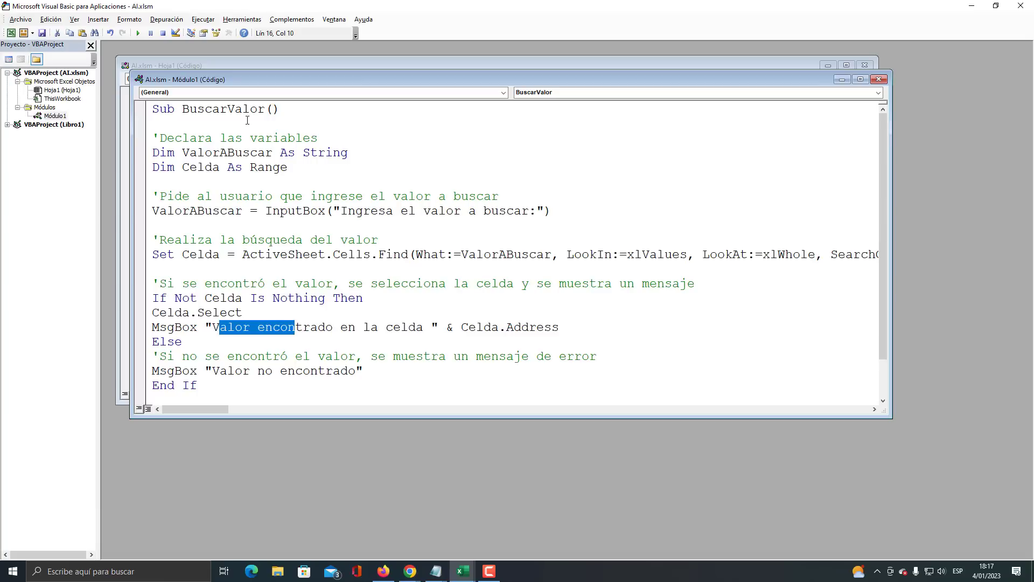
pyautogui.press('pageup')
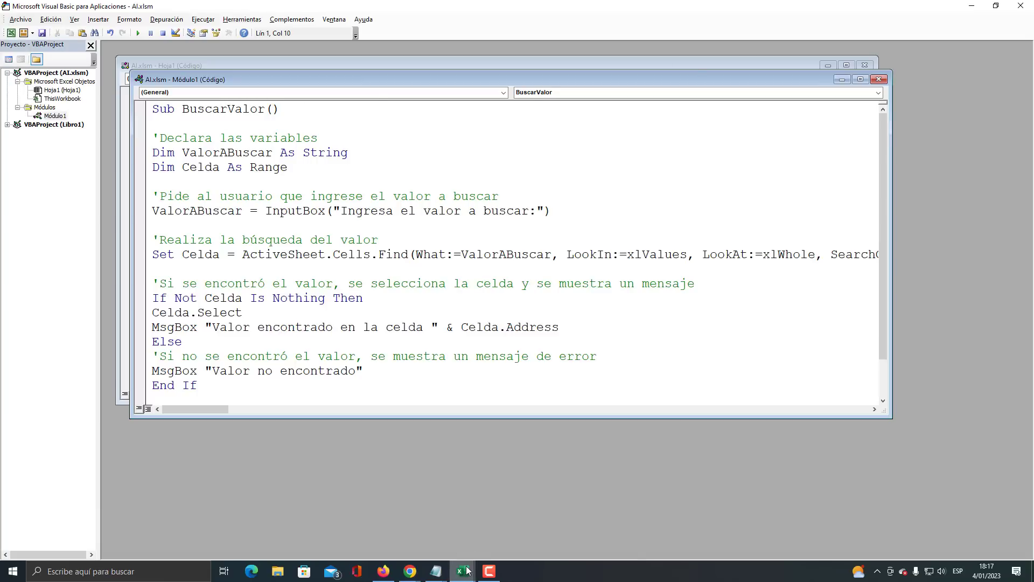
pyautogui.moveTo(461, 570)
pyautogui.click(467, 520)
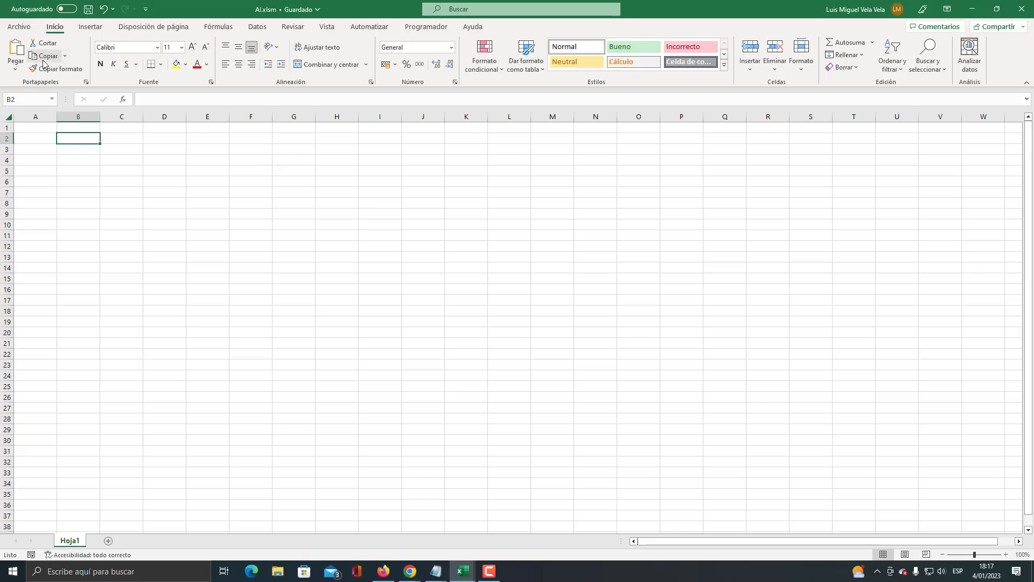
# - Draw a rectangle shape over F7:N12 and start editing its text
pyautogui.click(90, 28)
pyautogui.click(177, 46)
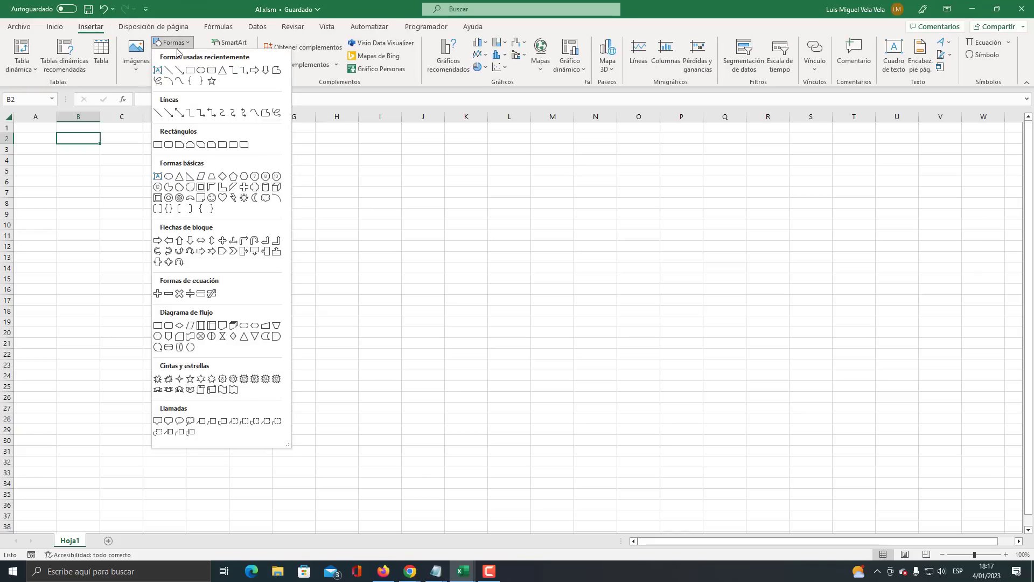
pyautogui.click(178, 73)
pyautogui.moveTo(250, 192)
pyautogui.mouseDown()
pyautogui.moveTo(427, 236)
pyautogui.moveTo(591, 250)
pyautogui.mouseUp()
pyautogui.press('Escape')
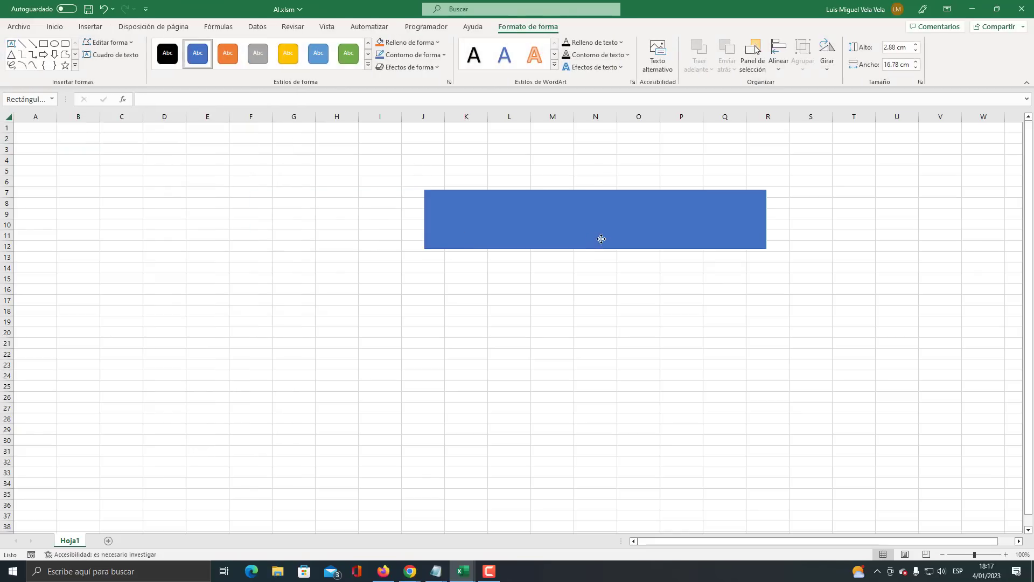
pyautogui.rightClick(530, 220)
pyautogui.click(574, 312)
pyautogui.write('BUSCAR')
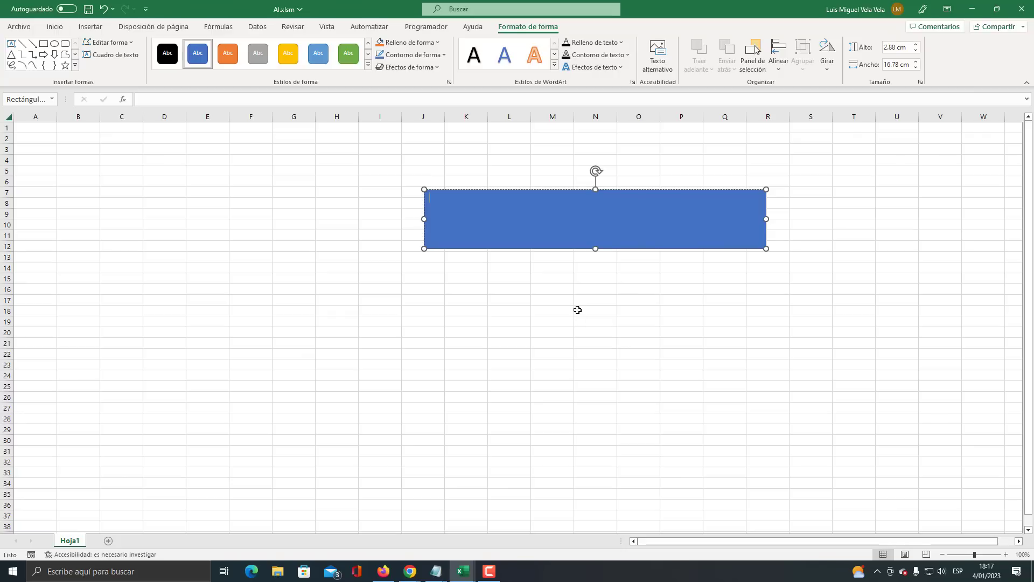
# - Center the BUSCAR label horizontally and vertically and enlarge it to 36 pt
pyautogui.doubleClick(447, 199)
pyautogui.click(500, 181)
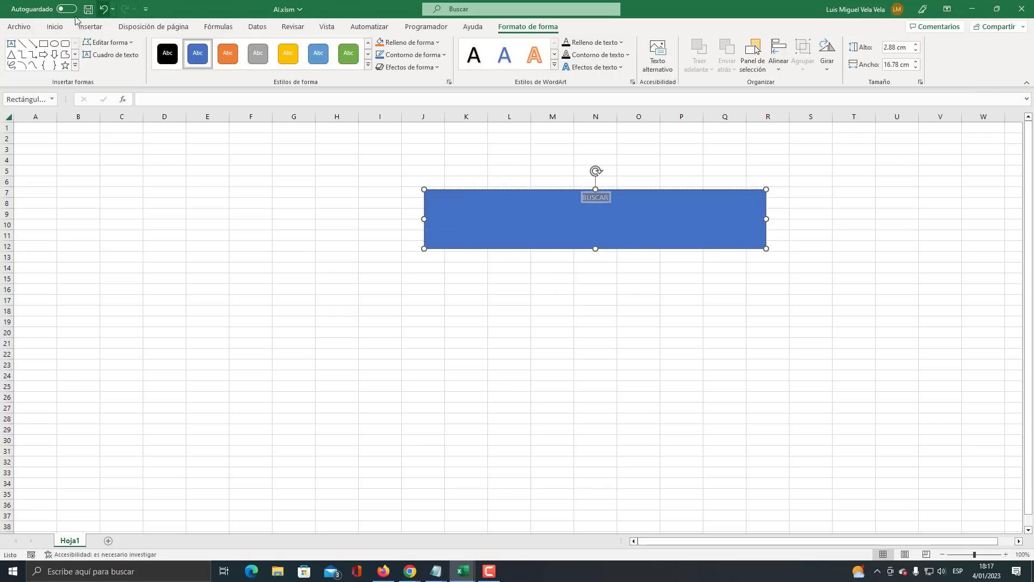
pyautogui.click(55, 26)
pyautogui.click(239, 48)
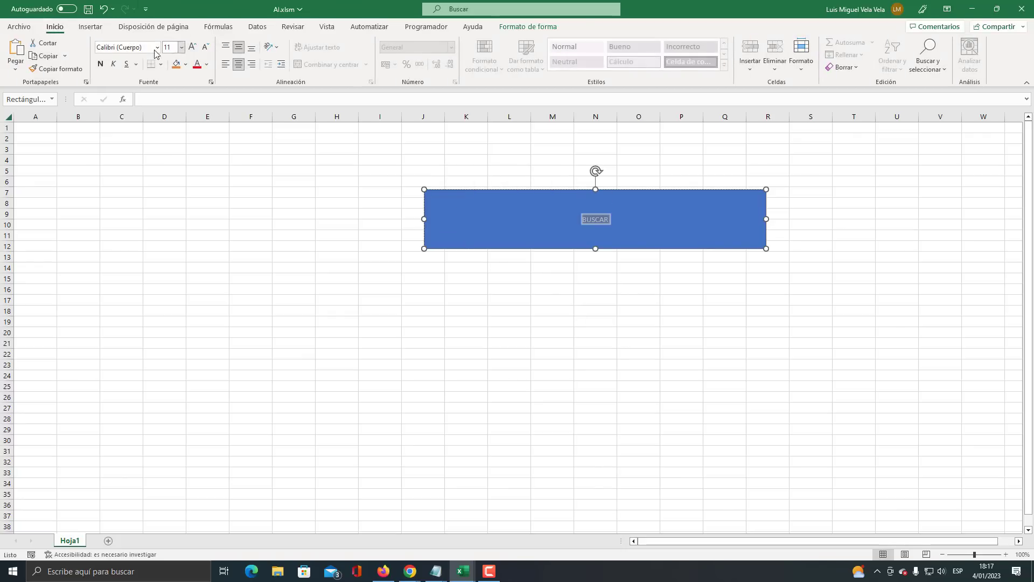
pyautogui.click(192, 48)
pyautogui.click(192, 47)
pyautogui.click(192, 48)
pyautogui.click(192, 47)
pyautogui.click(191, 47)
pyautogui.click(191, 48)
pyautogui.click(192, 48)
pyautogui.click(192, 47)
pyautogui.click(192, 47)
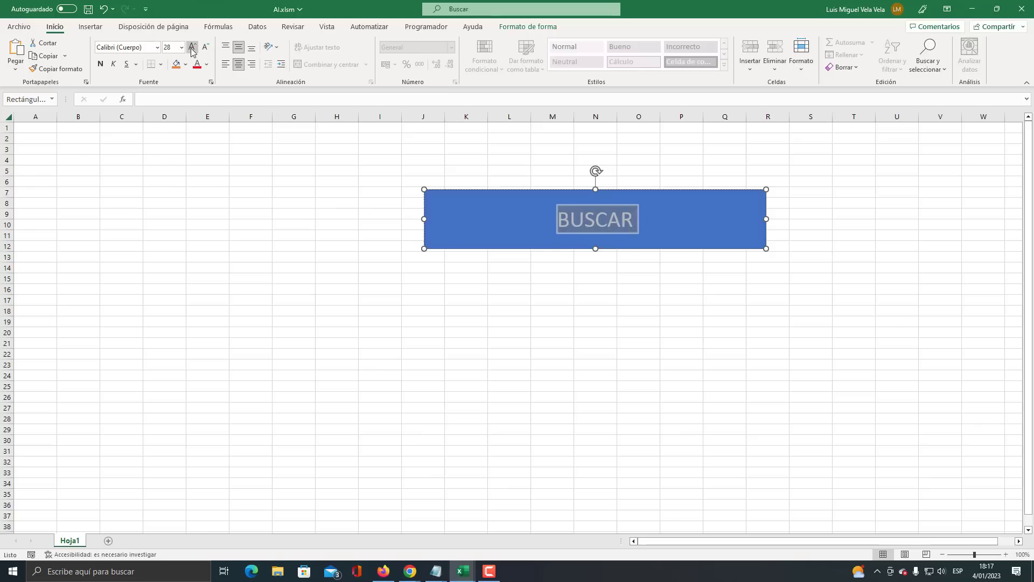
pyautogui.click(192, 47)
pyautogui.click(611, 362)
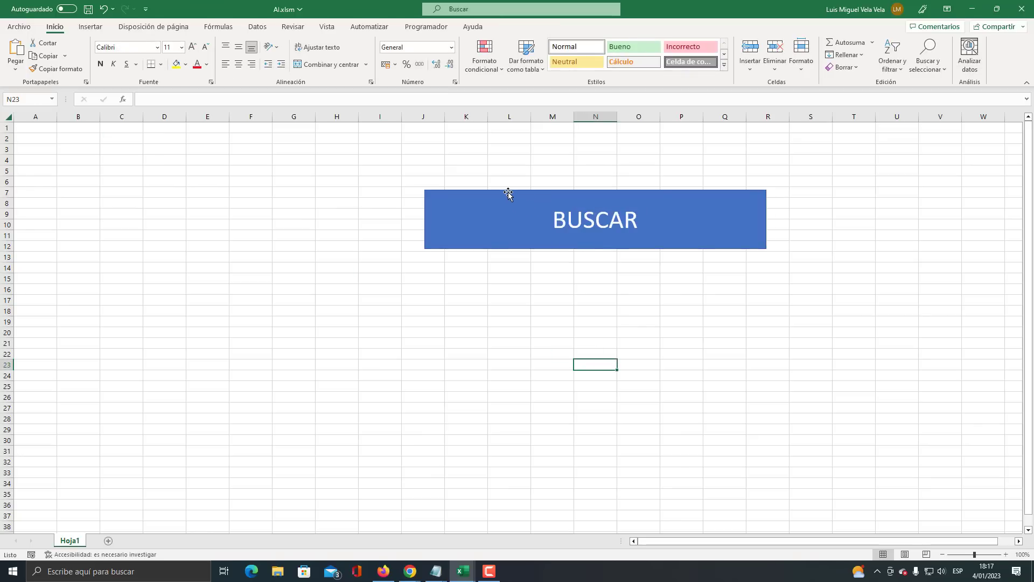
# - Assign the BuscarValor macro to the BUSCAR rectangle
pyautogui.rightClick(508, 193)
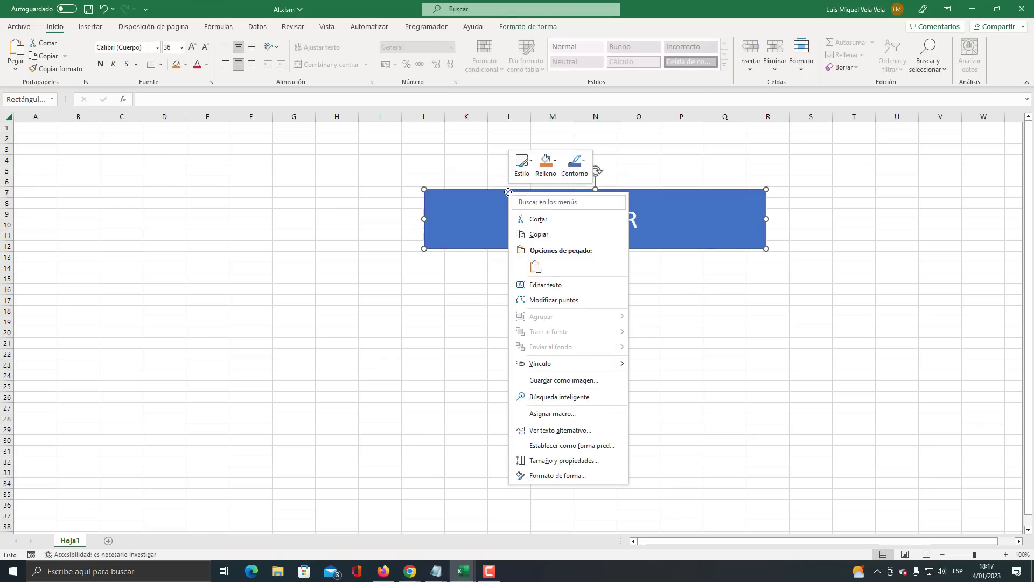
pyautogui.click(555, 414)
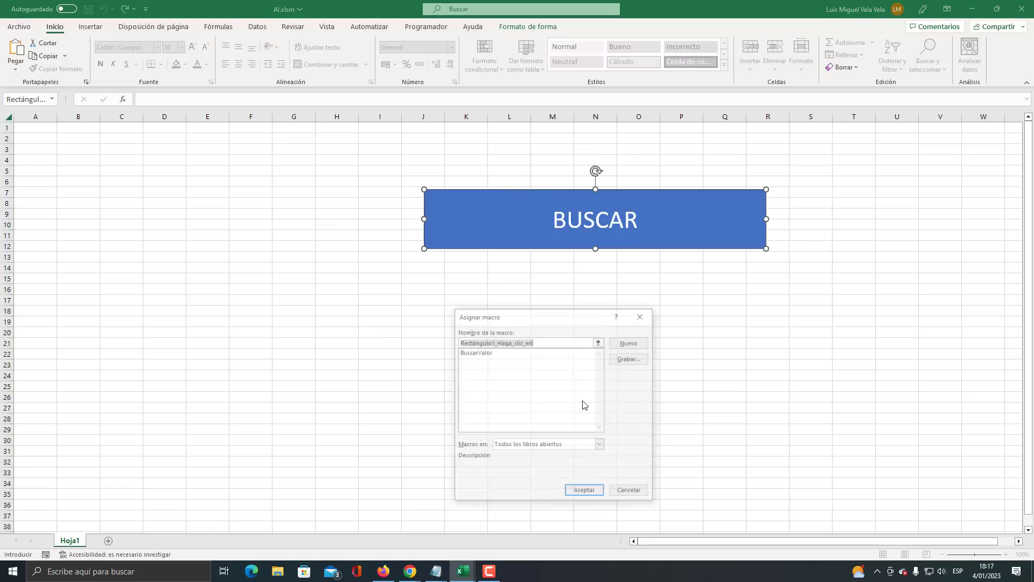
pyautogui.doubleClick(483, 352)
pyautogui.click(54, 161)
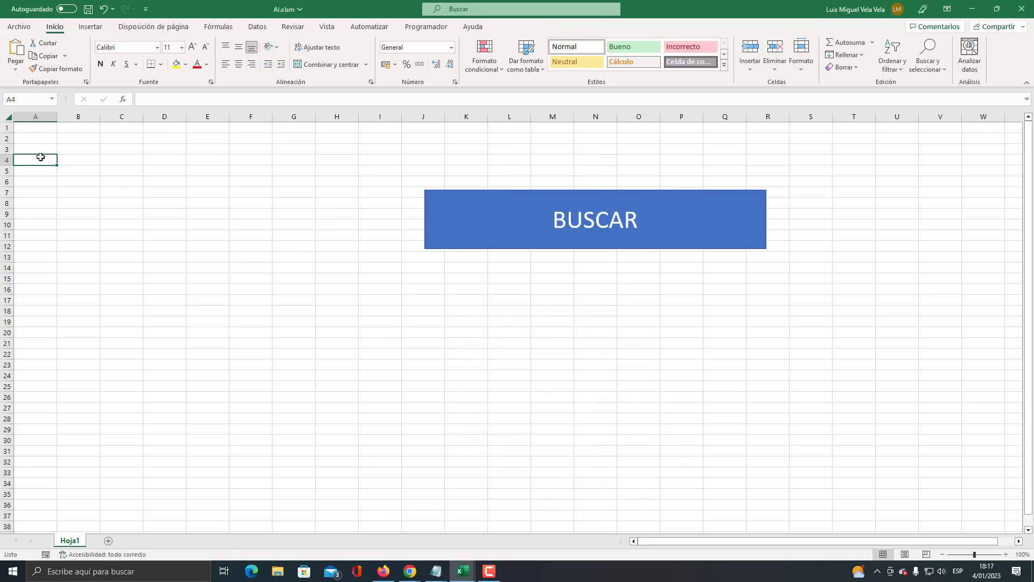
# - Type sample names into cells B4, B8 and B12
pyautogui.click(67, 159)
pyautogui.write('Luis')
pyautogui.press('Return')
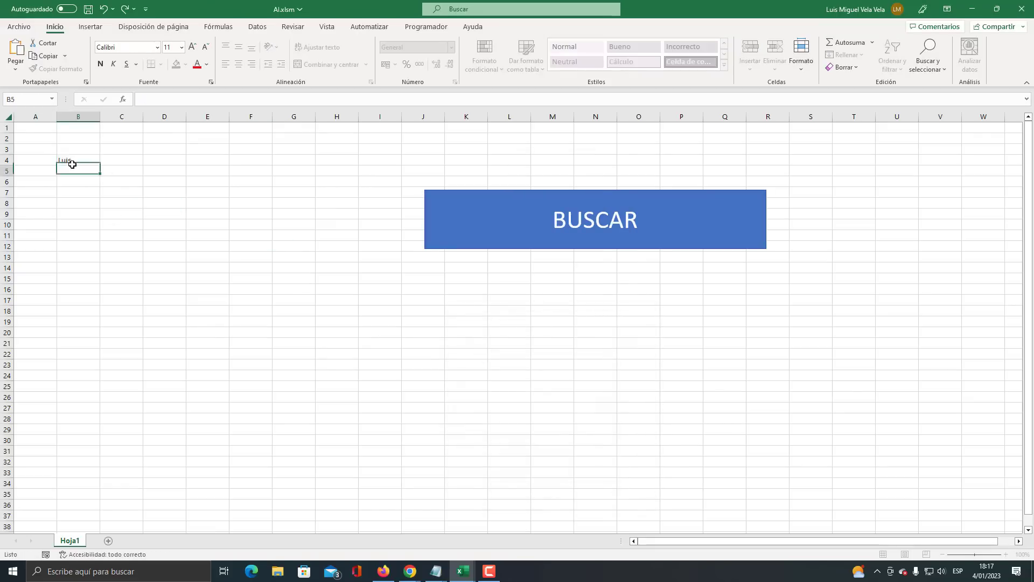
pyautogui.press('Down')
pyautogui.press('Down')
pyautogui.press('Down')
pyautogui.write('mIGUEL')
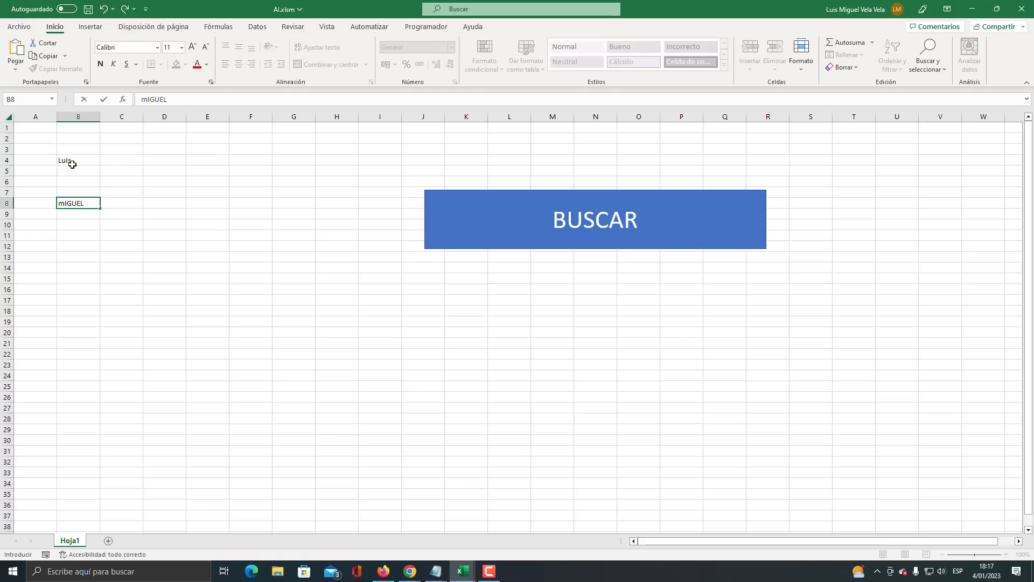
pyautogui.press('Return')
pyautogui.press('Down')
pyautogui.press('Down')
pyautogui.press('Down')
pyautogui.write('eL')
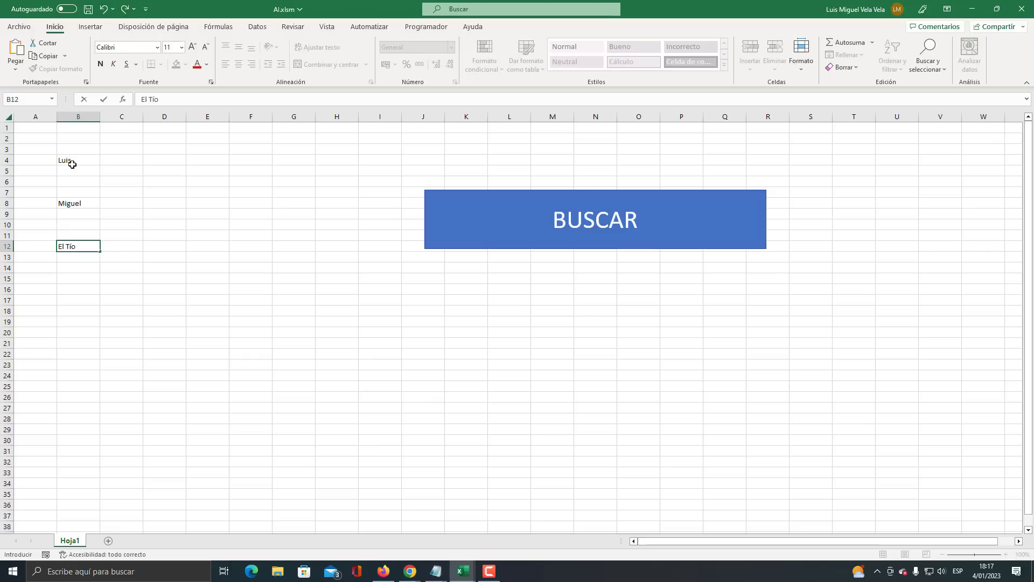
pyautogui.write('Tech')
pyautogui.press('Return')
# - Type another sample name in E27 and run the BUSCAR button
pyautogui.click(199, 403)
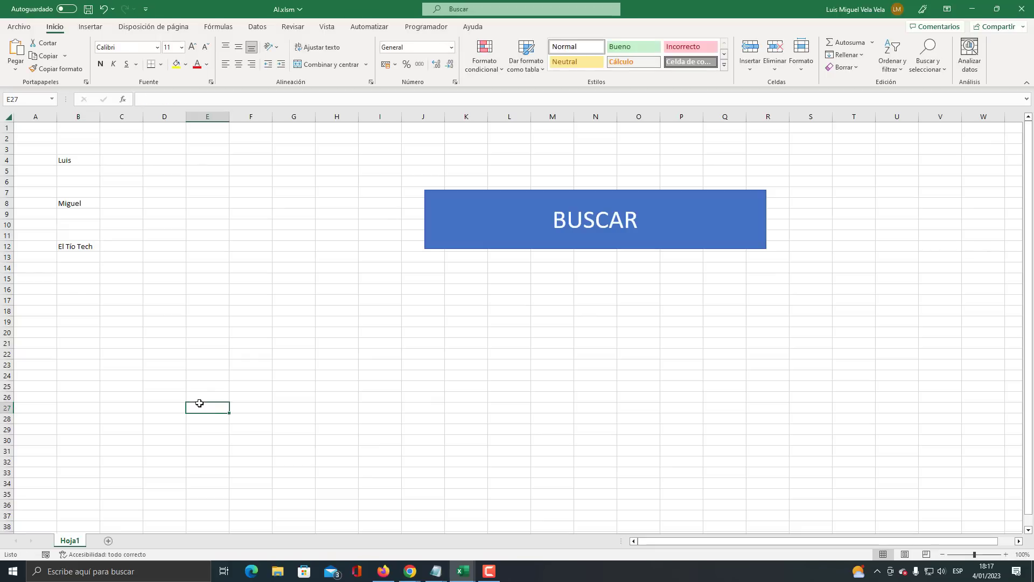
pyautogui.write('Vela')
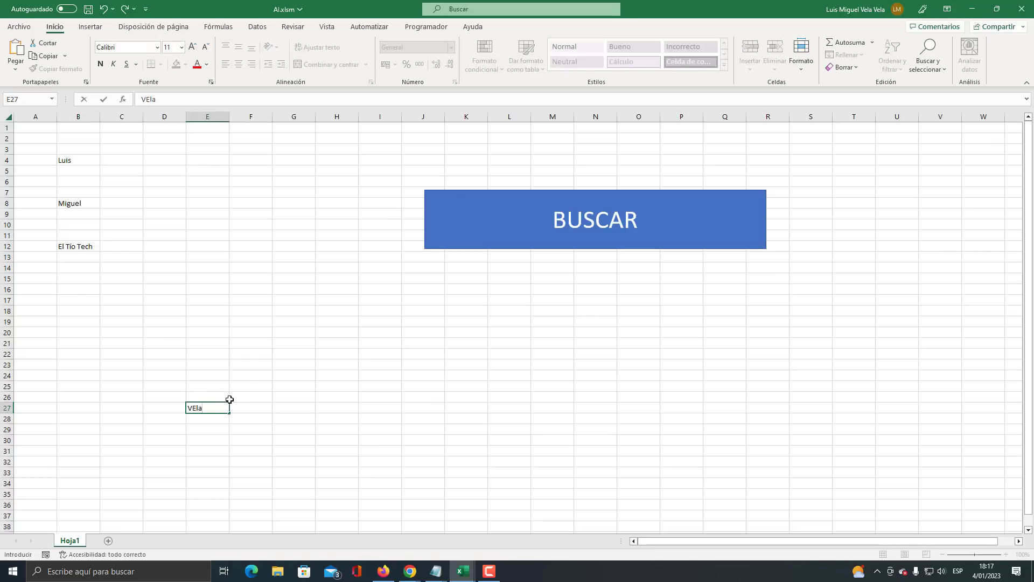
pyautogui.press('Return')
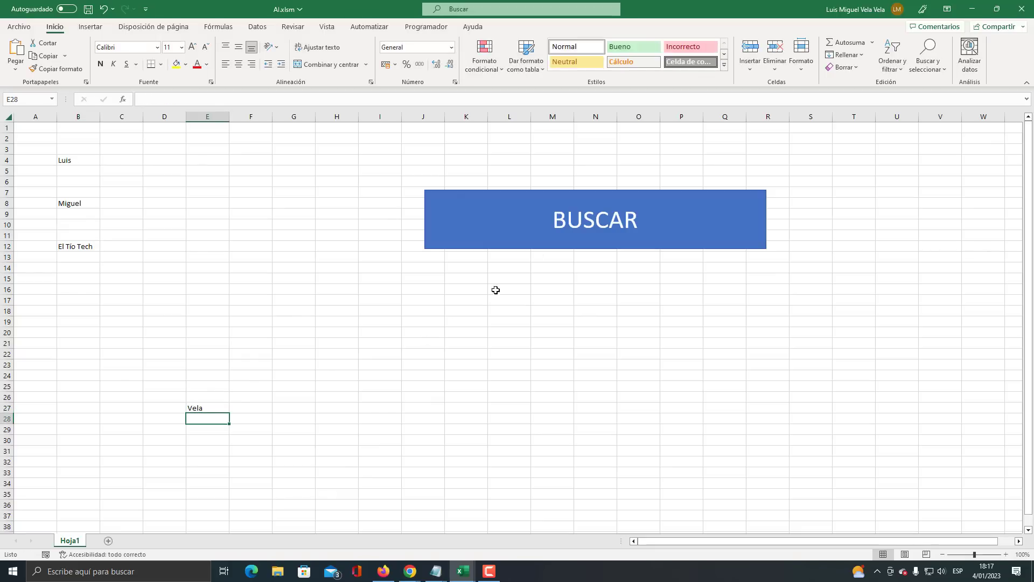
pyautogui.click(602, 220)
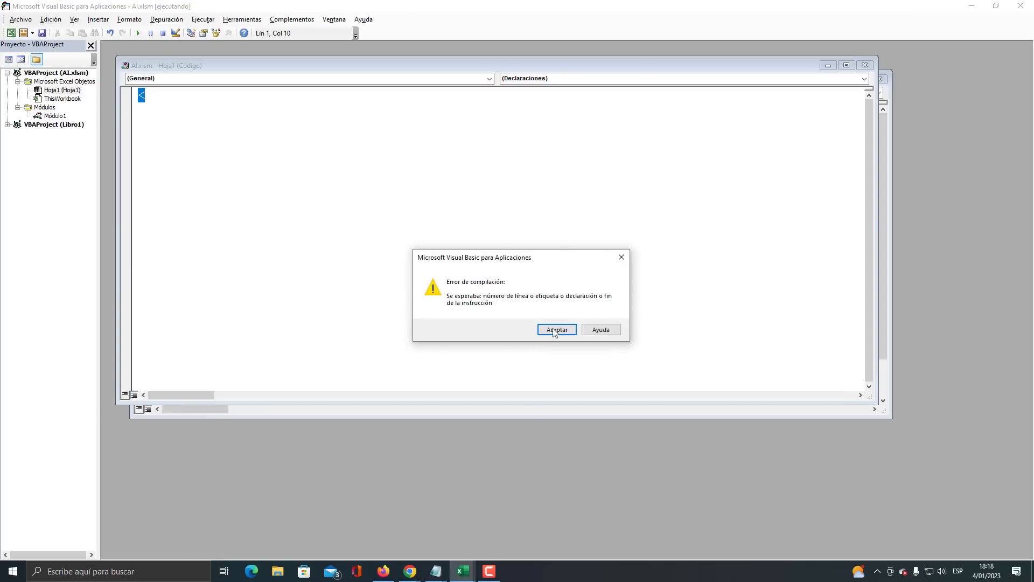
# - Dismiss the compile error, delete the stray '<' in Hoja1's code, reset and close it
pyautogui.click(556, 330)
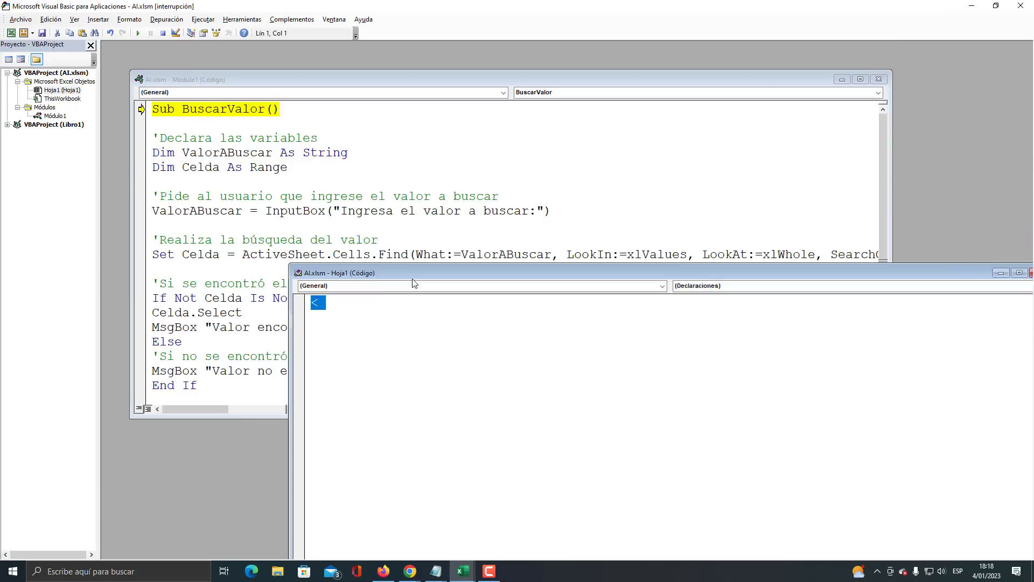
pyautogui.moveTo(234, 67); pyautogui.dragTo(296, 140)
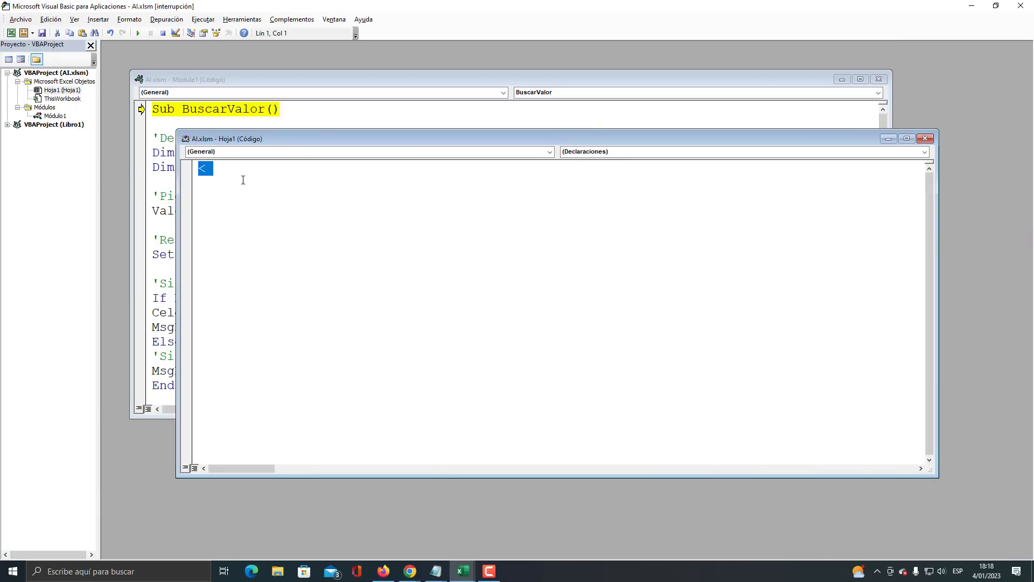
pyautogui.press('BackSpace')
pyautogui.click(504, 323)
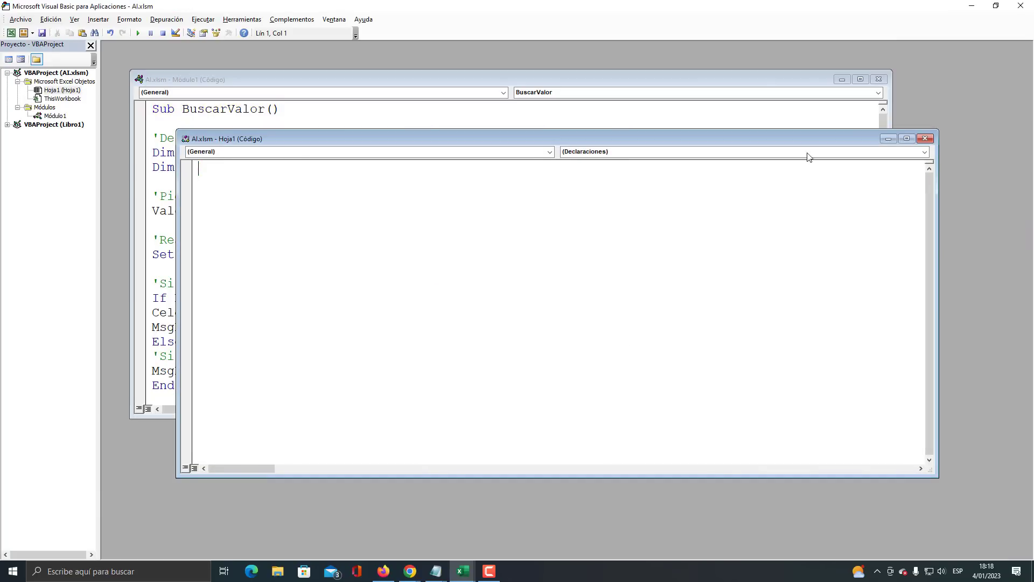
pyautogui.click(925, 139)
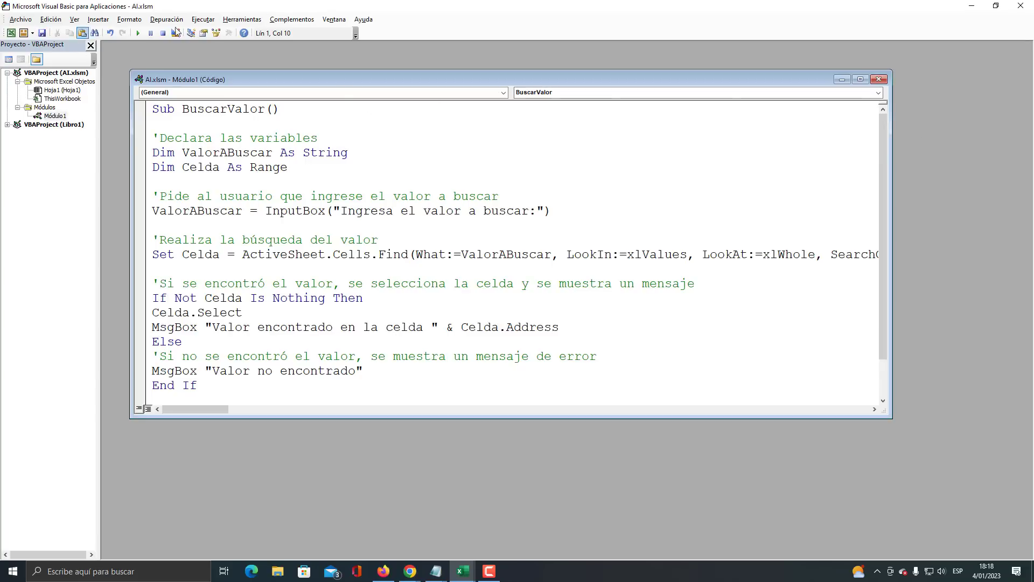
pyautogui.click(972, 6)
# - Search with BUSCAR for the name in E27 and dismiss the found-in-E27 message
pyautogui.click(194, 273)
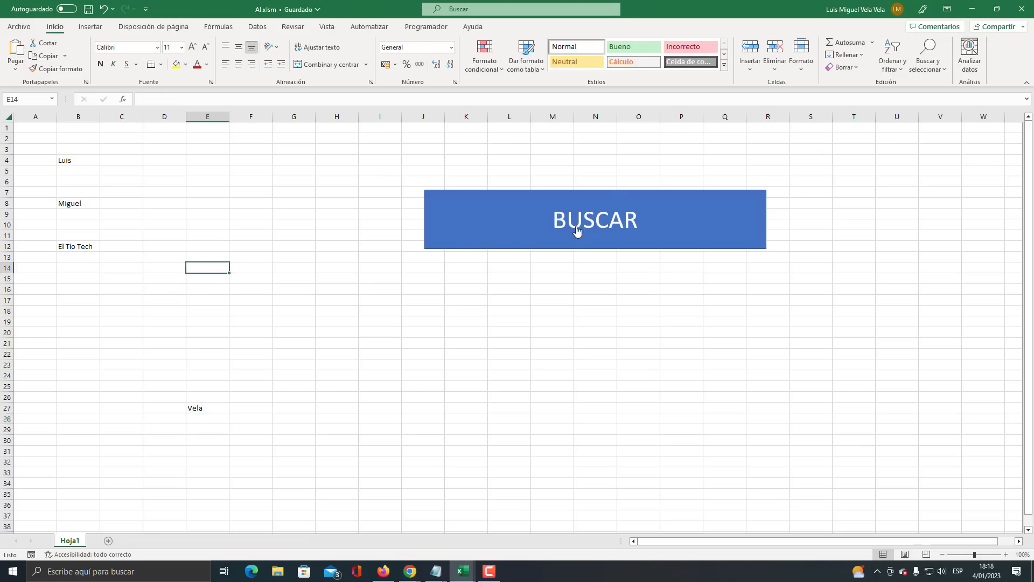
pyautogui.click(577, 231)
pyautogui.moveTo(486, 167); pyautogui.dragTo(364, 317)
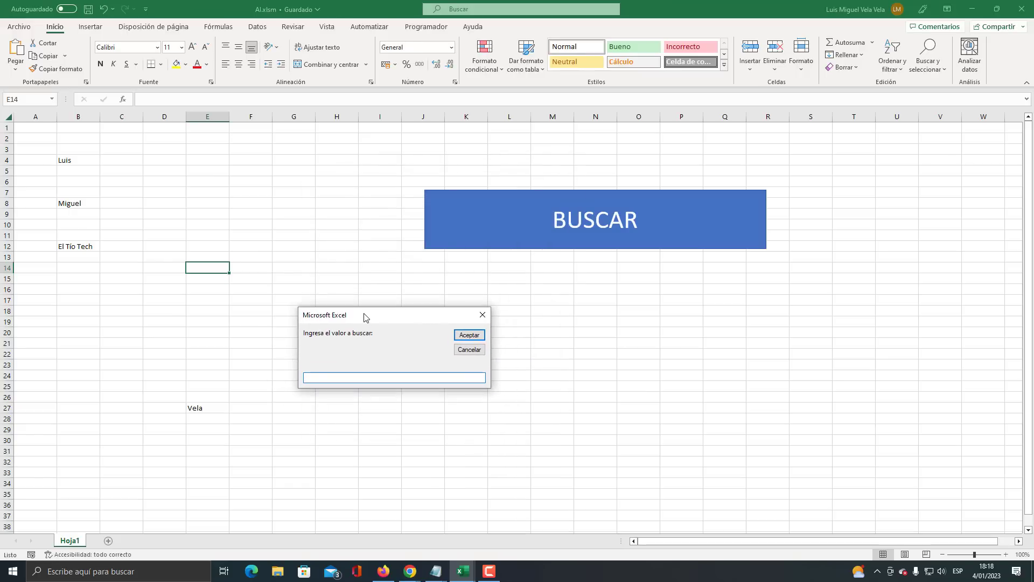
pyautogui.click(322, 380)
pyautogui.write('Vela')
pyautogui.click(468, 335)
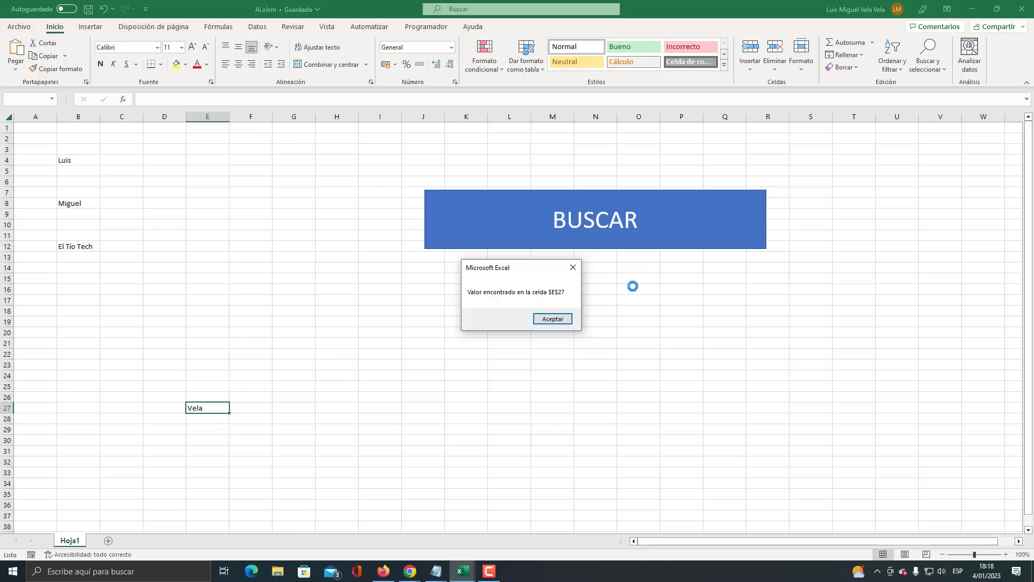
pyautogui.click(552, 319)
# - Run BUSCAR again for another name and confirm it is found in $B$8
pyautogui.click(545, 217)
pyautogui.write('Miguel')
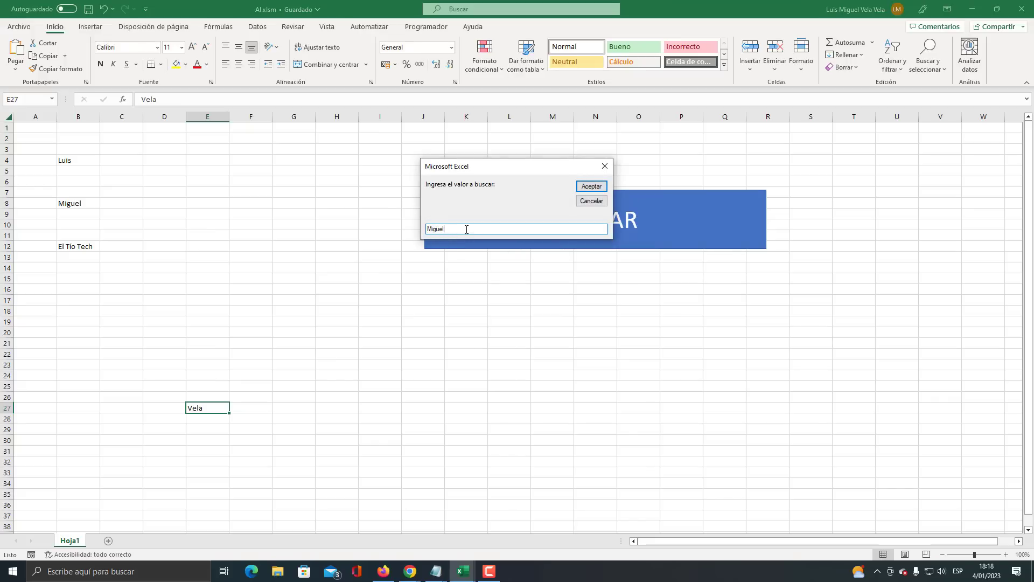
pyautogui.click(591, 186)
pyautogui.moveTo(525, 268); pyautogui.dragTo(176, 170)
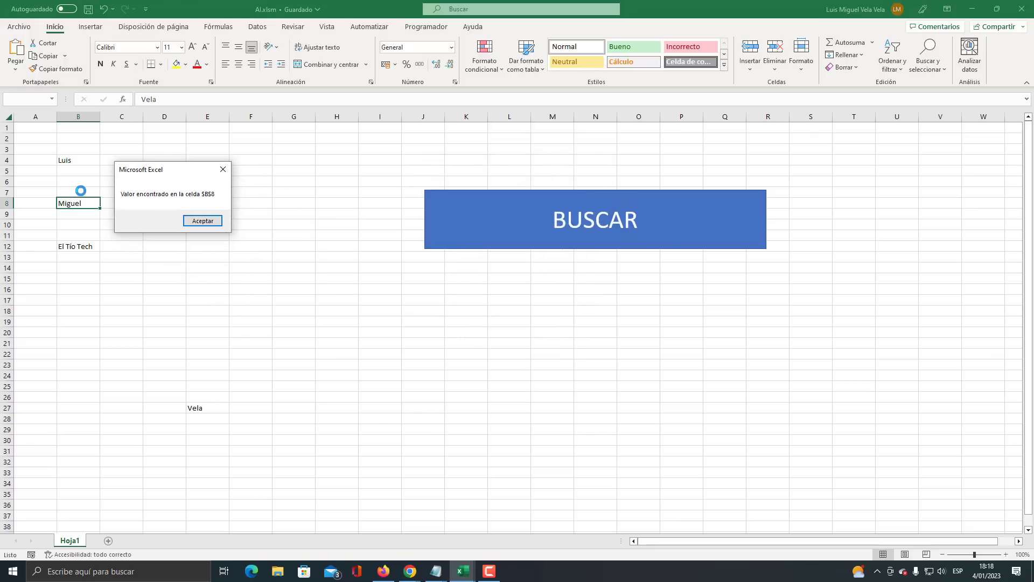
pyautogui.press('super+plus')
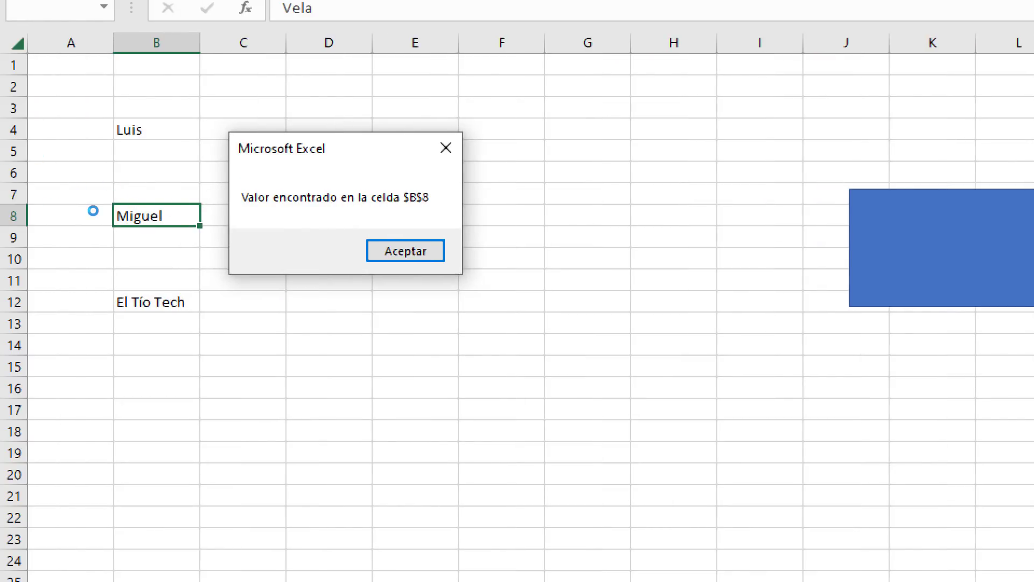
pyautogui.press('super+minus')
pyautogui.click(201, 223)
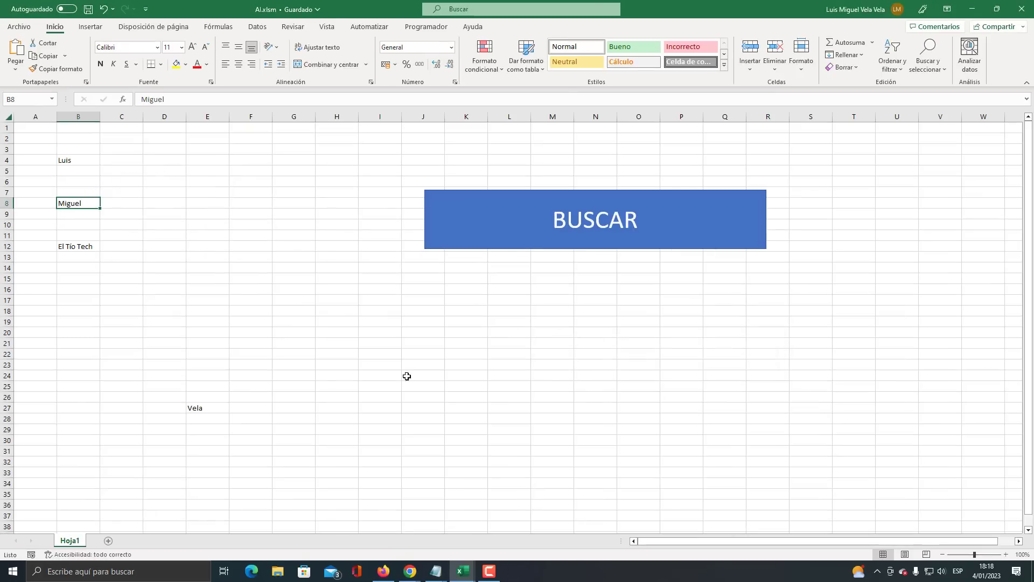
# - Scroll through ChatGPT's BuscarValor reply to review the code and closing recording step
pyautogui.click(463, 511)
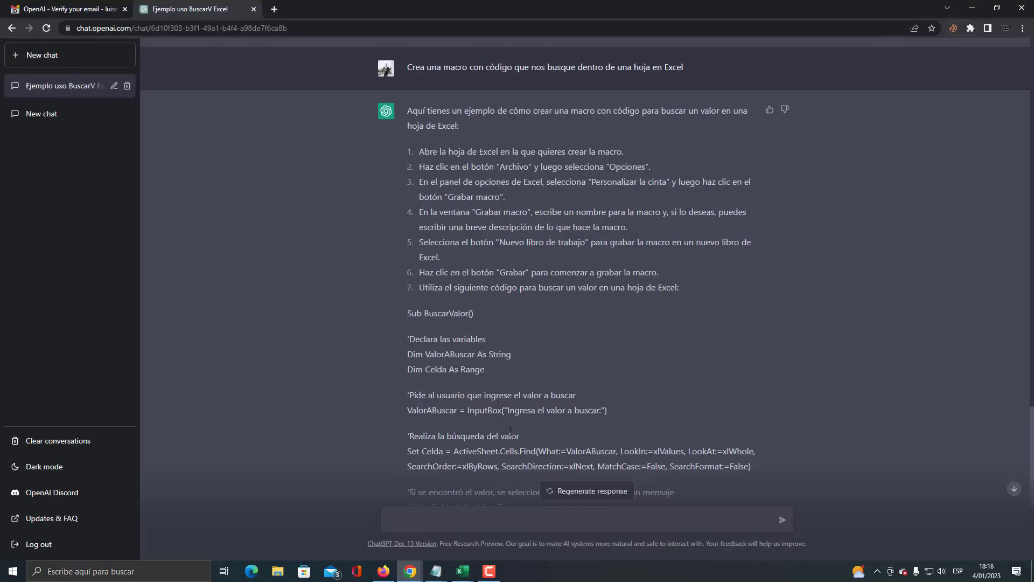
pyautogui.scroll(-2, 511, 431)
pyautogui.scroll(-3, 510, 431)
pyautogui.scroll(3, 511, 431)
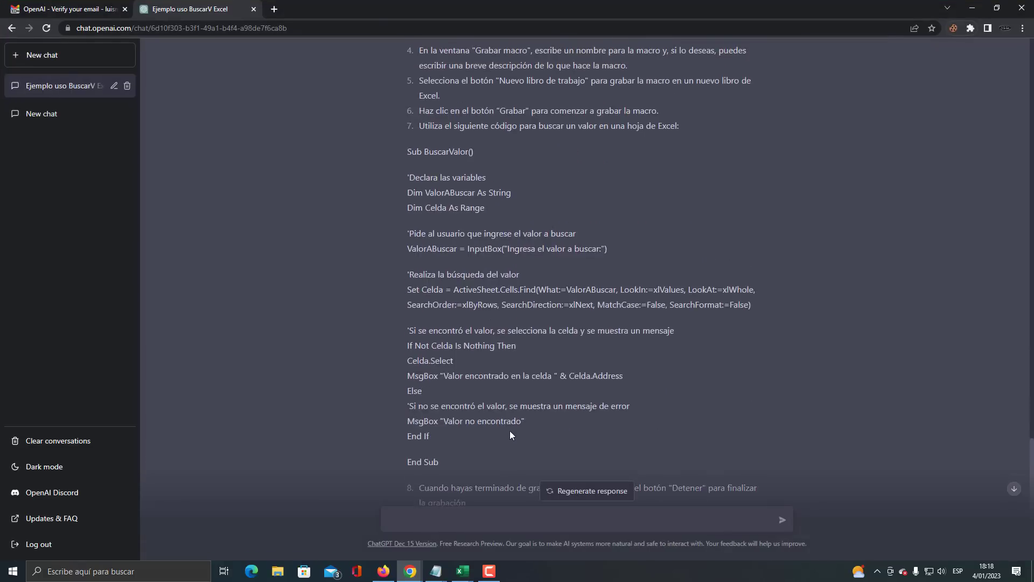
pyautogui.scroll(1, 511, 434)
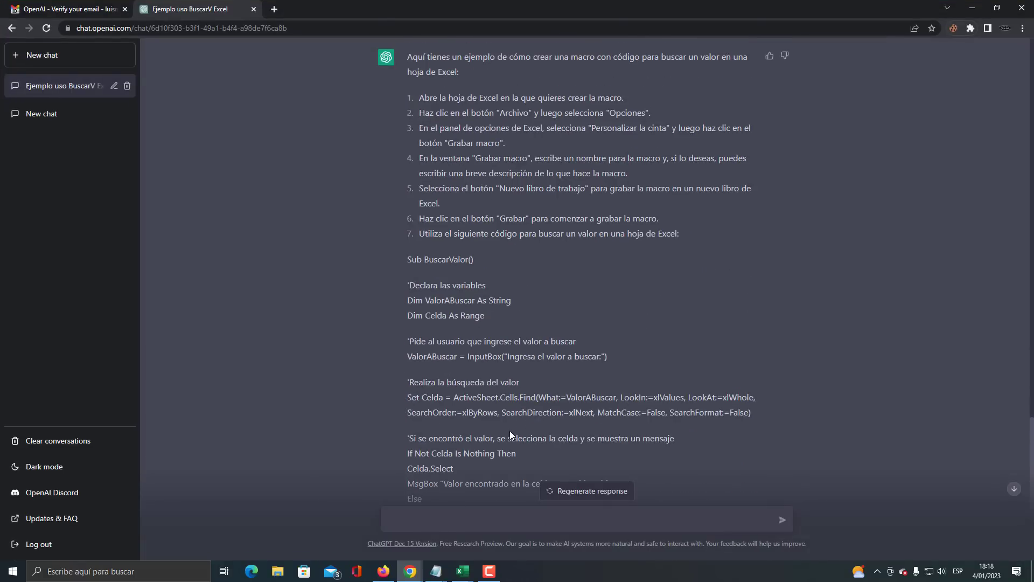
pyautogui.scroll(-1, 510, 430)
pyautogui.scroll(-1, 510, 431)
pyautogui.scroll(-2, 510, 430)
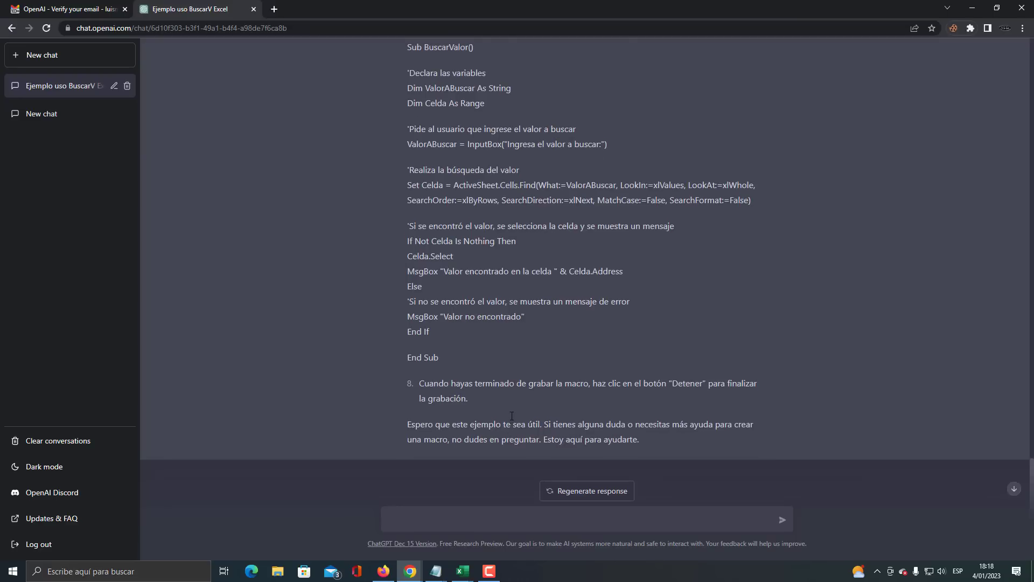
pyautogui.scroll(2, 511, 415)
pyautogui.scroll(1, 519, 412)
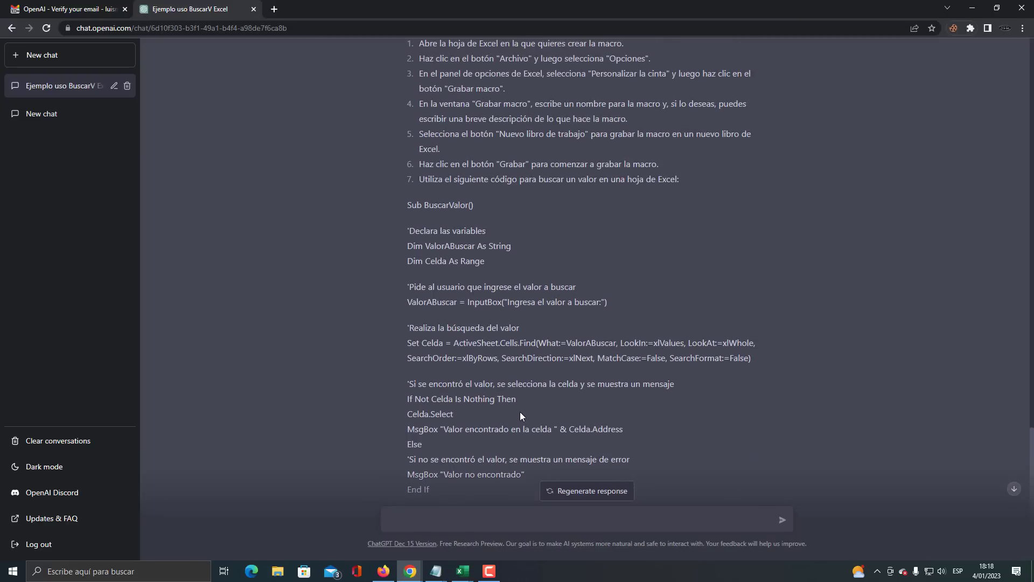
pyautogui.scroll(-2, 520, 415)
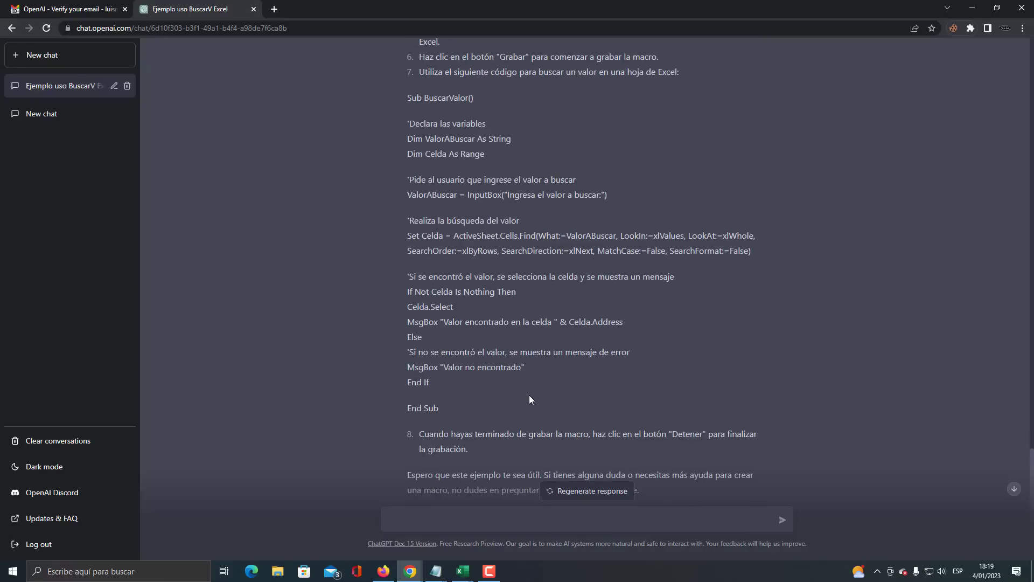
# - Back in AI.xlsm, enter the name Tío in cell E6
pyautogui.click(521, 525)
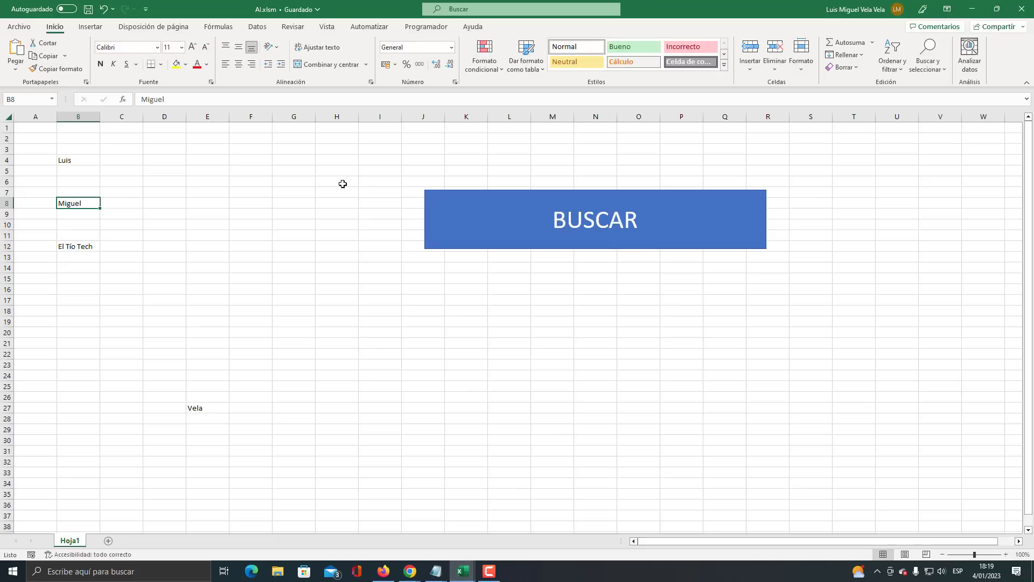
pyautogui.click(197, 171)
pyautogui.click(204, 181)
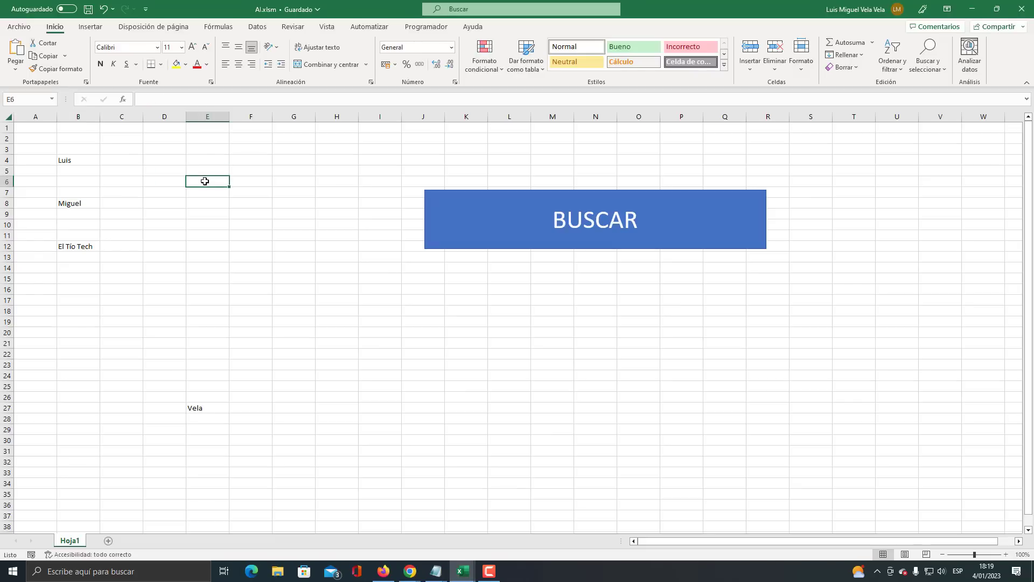
pyautogui.write('Tío')
pyautogui.press('Return')
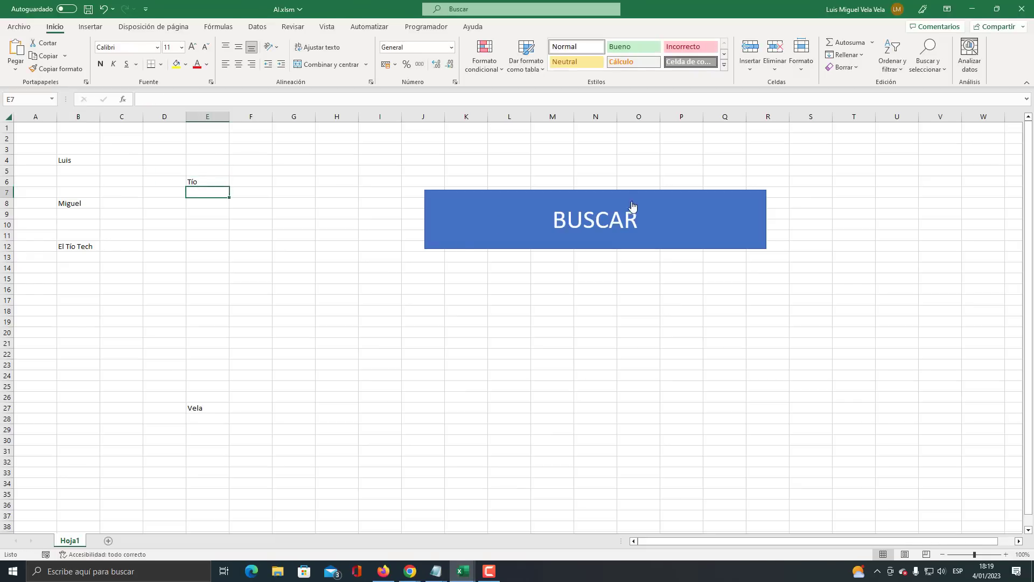
# - Run a BUSCAR search for Tío and dismiss the message reporting it at $E$6
pyautogui.click(466, 429)
pyautogui.click(601, 227)
pyautogui.write('Tío')
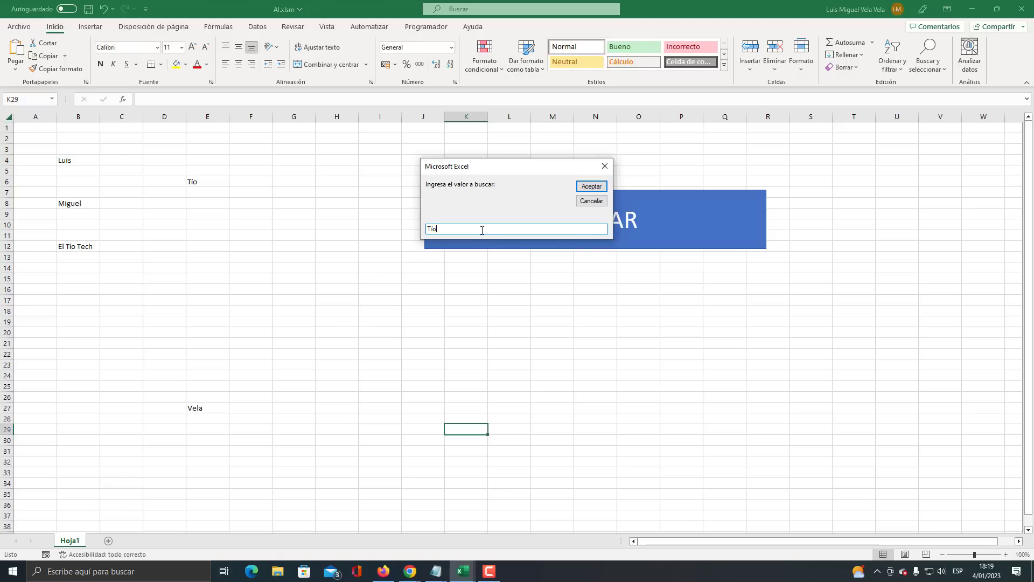
pyautogui.click(590, 187)
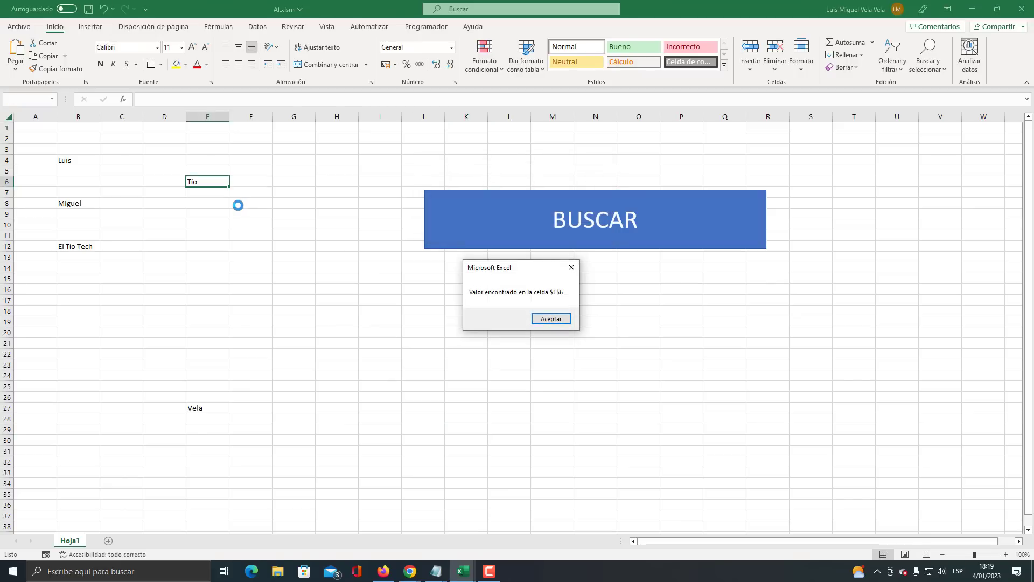
pyautogui.moveTo(506, 271); pyautogui.dragTo(278, 154)
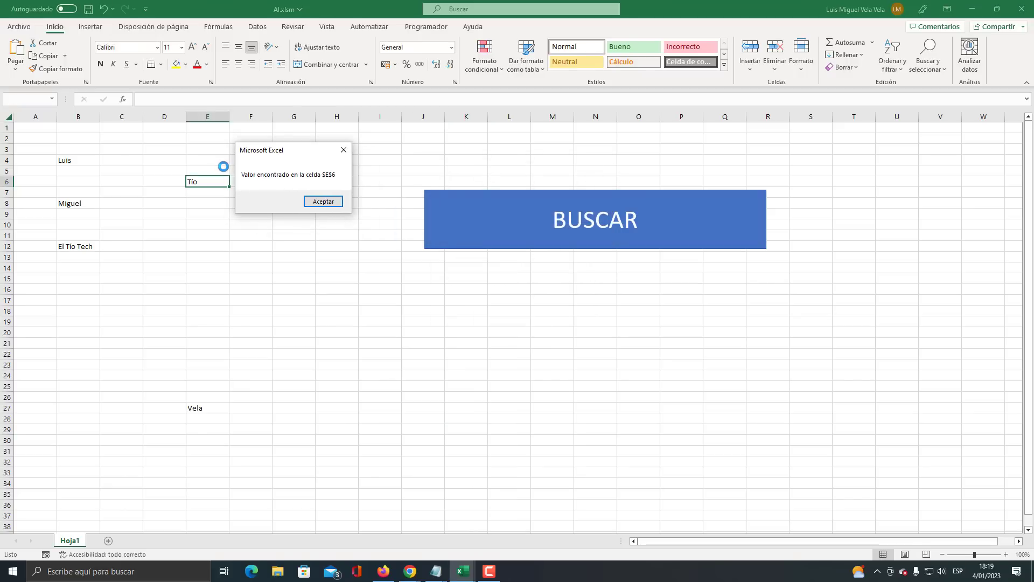
pyautogui.press('super+plus')
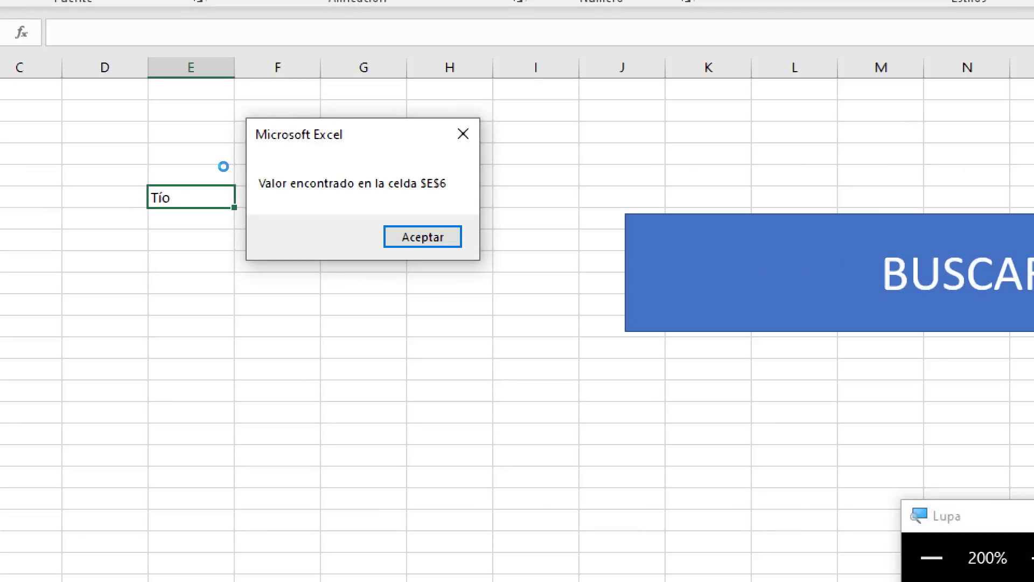
pyautogui.press('super+Escape')
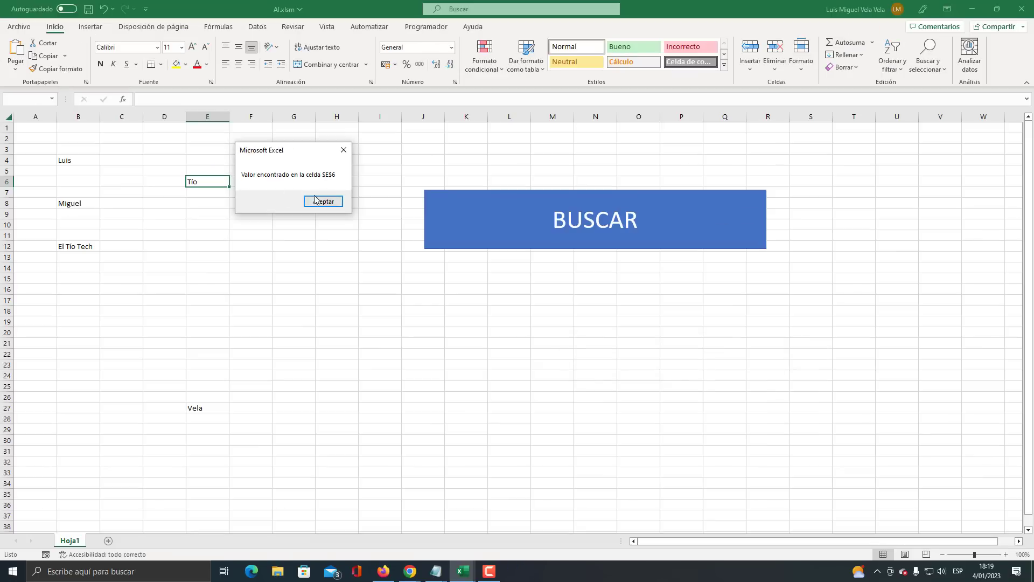
pyautogui.click(318, 202)
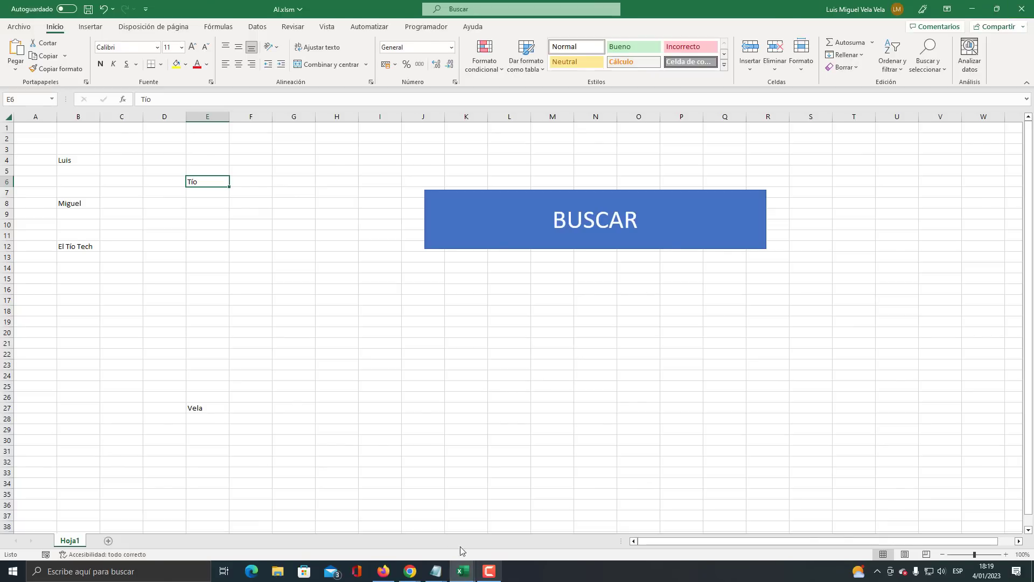
# - Resend the earlier macro prompt to ChatGPT with 'y luego lo colore' added
pyautogui.moveTo(409, 570)
pyautogui.click(467, 532)
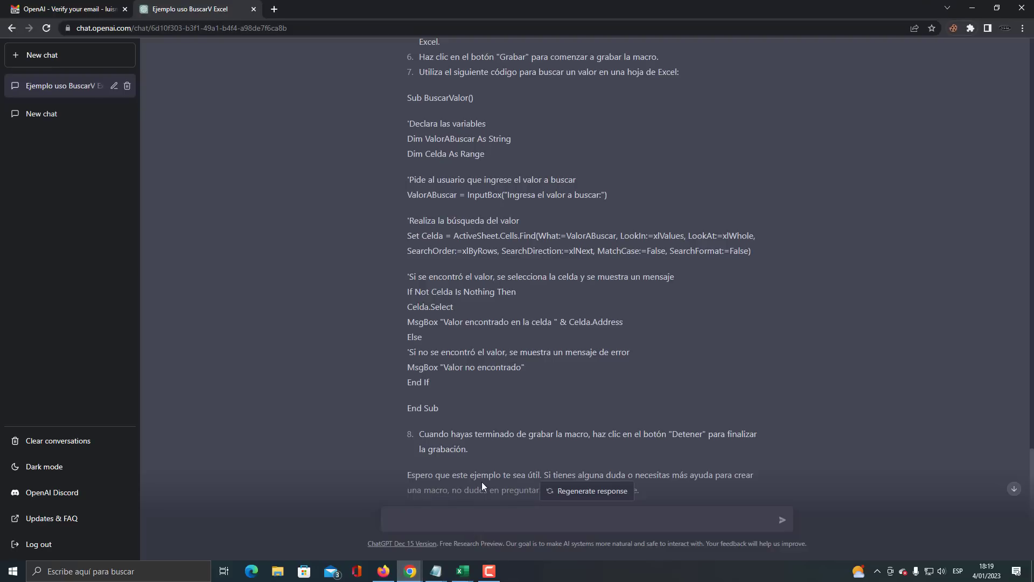
pyautogui.click(482, 514)
pyautogui.scroll(4, 433, 129)
pyautogui.scroll(2, 450, 185)
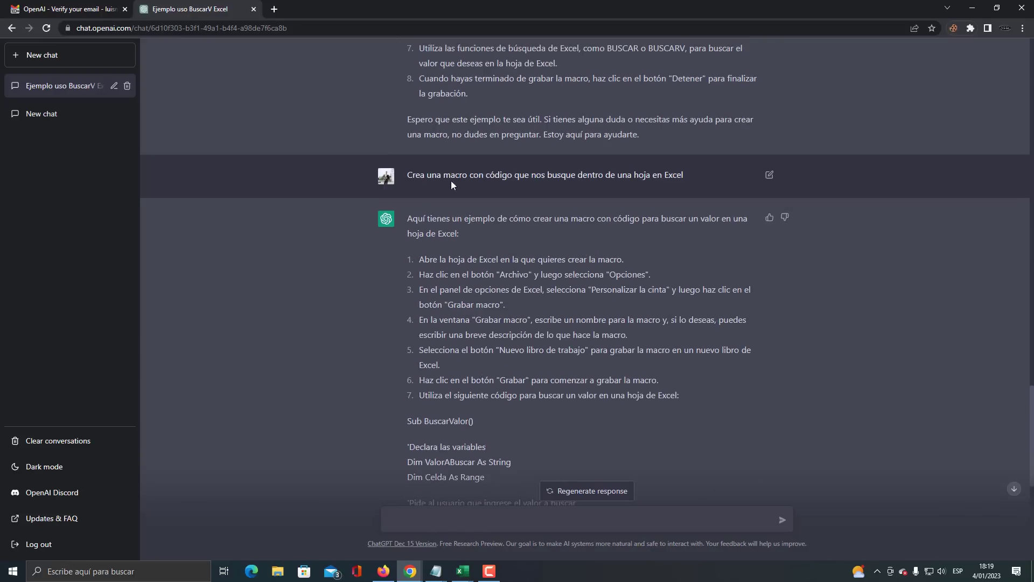
pyautogui.moveTo(407, 175); pyautogui.dragTo(684, 176)
pyautogui.hotkey('ctrl', 'c')
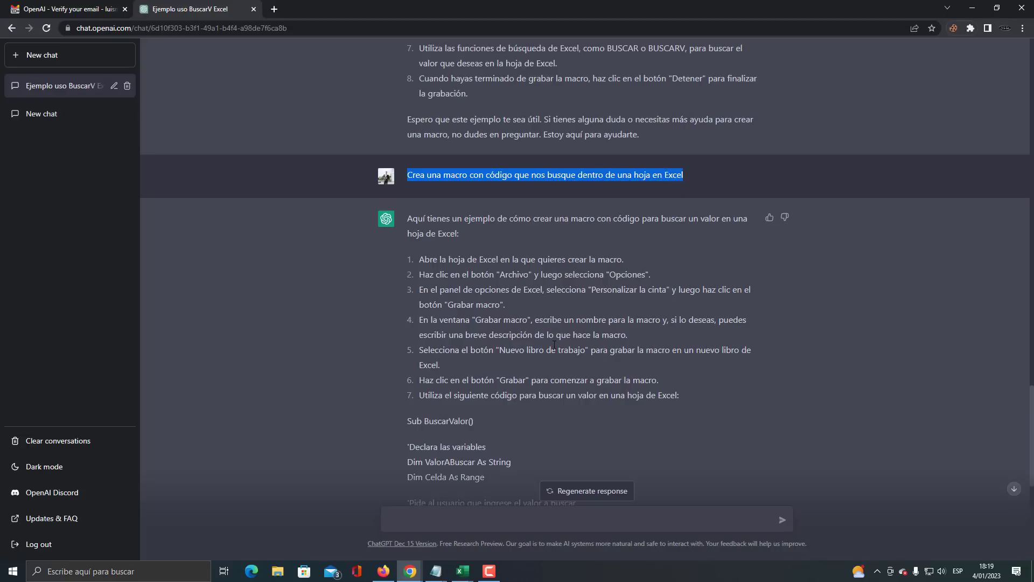
pyautogui.scroll(-5, 554, 344)
pyautogui.scroll(-2, 499, 479)
pyautogui.click(447, 521)
pyautogui.hotkey('ctrl', 'v')
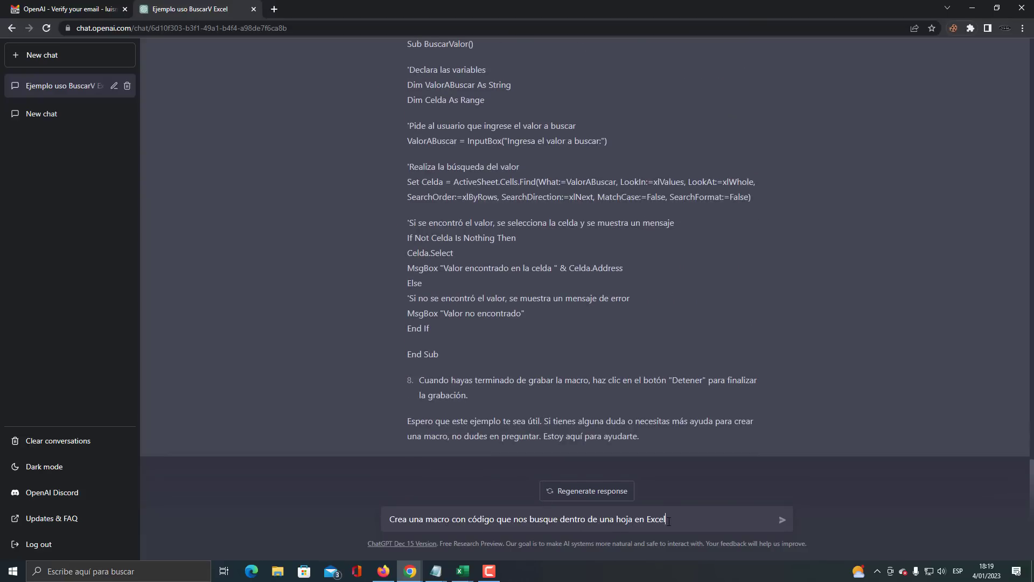
pyautogui.write('o ')
pyautogui.write('lo ')
pyautogui.write('cole')
pyautogui.press('BackSpace')
pyautogui.write('ore')
pyautogui.press('Return')
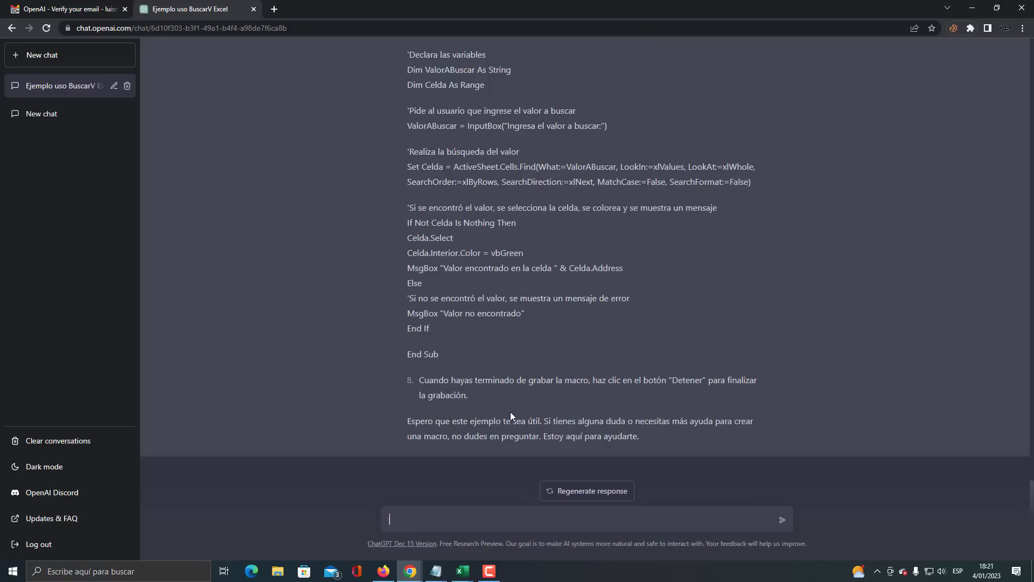
# - Copy the revised BuscarValor macro code from the reply, through End Sub
pyautogui.scroll(4, 509, 412)
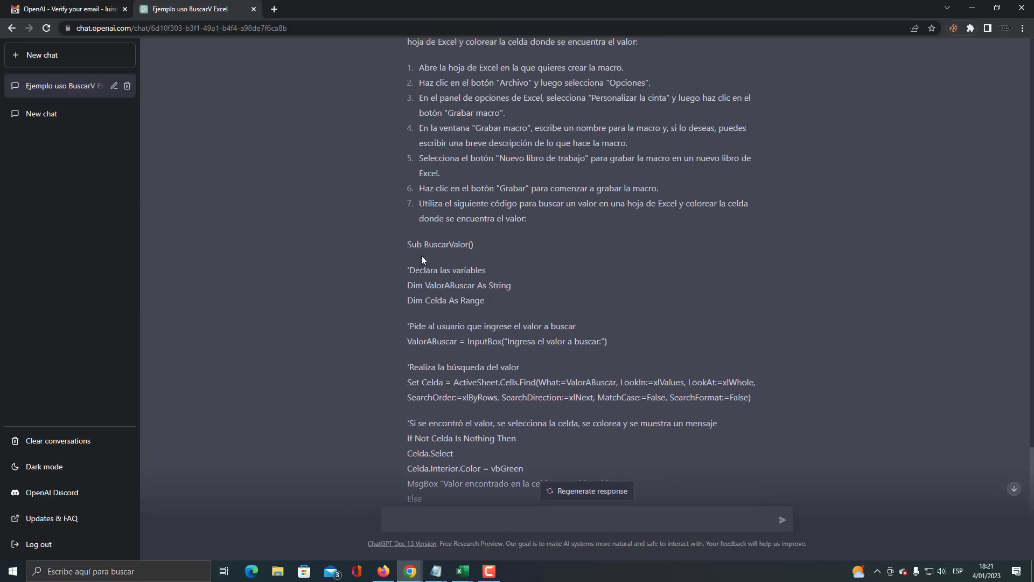
pyautogui.moveTo(411, 243)
pyautogui.mouseDown()
pyautogui.moveTo(501, 507)
pyautogui.moveTo(511, 434)
pyautogui.mouseUp()
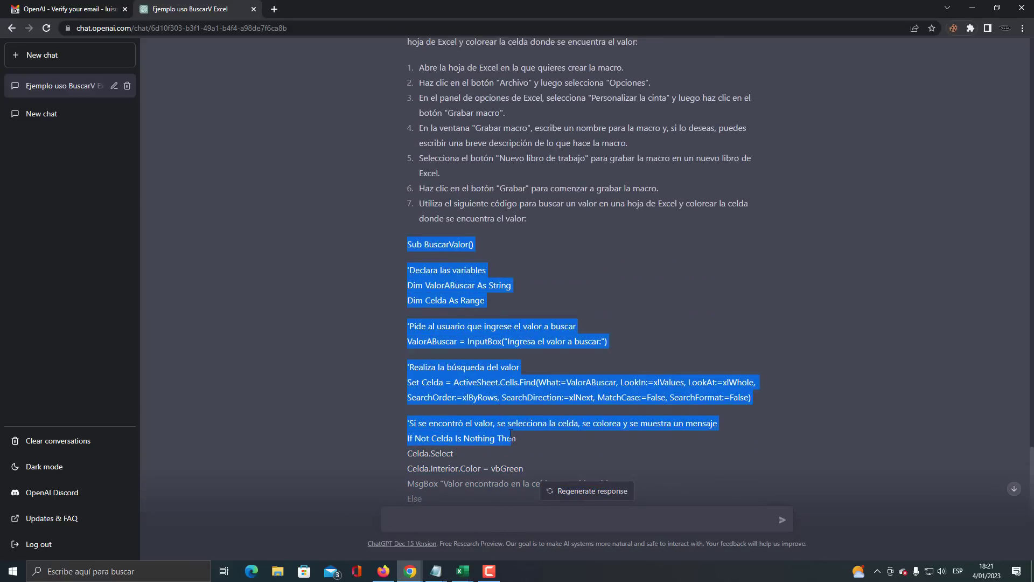
pyautogui.scroll(2, 445, 232)
pyautogui.scroll(1, 445, 232)
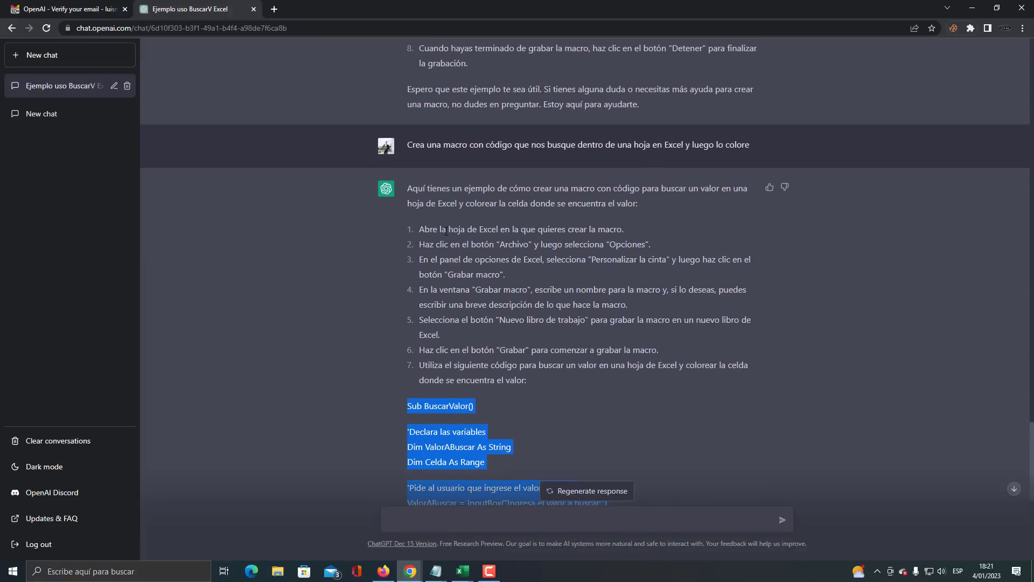
pyautogui.moveTo(420, 230)
pyautogui.mouseDown()
pyautogui.moveTo(639, 241)
pyautogui.moveTo(415, 244)
pyautogui.mouseUp()
pyautogui.scroll(-2, 461, 379)
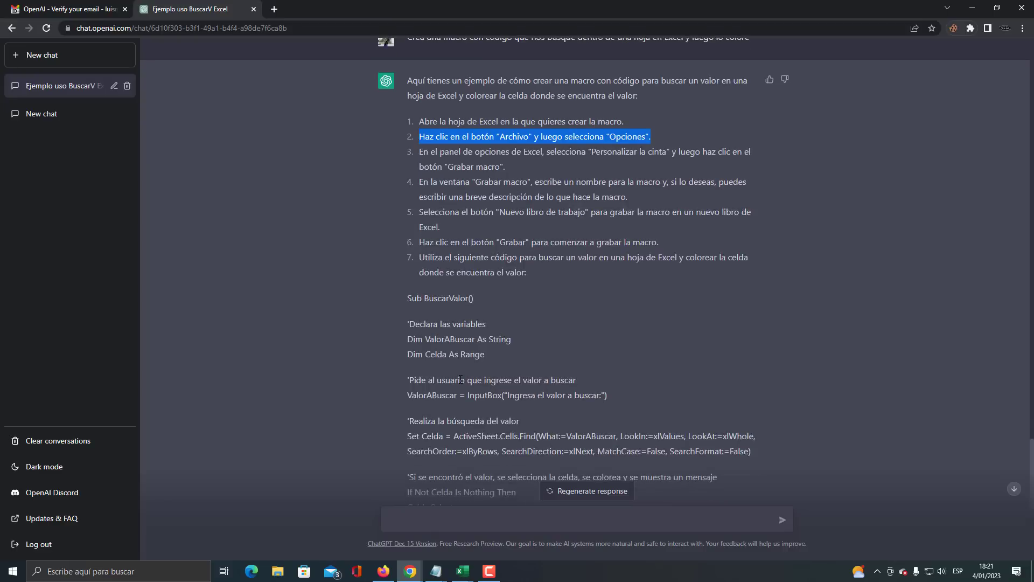
pyautogui.scroll(-1, 461, 379)
pyautogui.moveTo(411, 244); pyautogui.dragTo(515, 441)
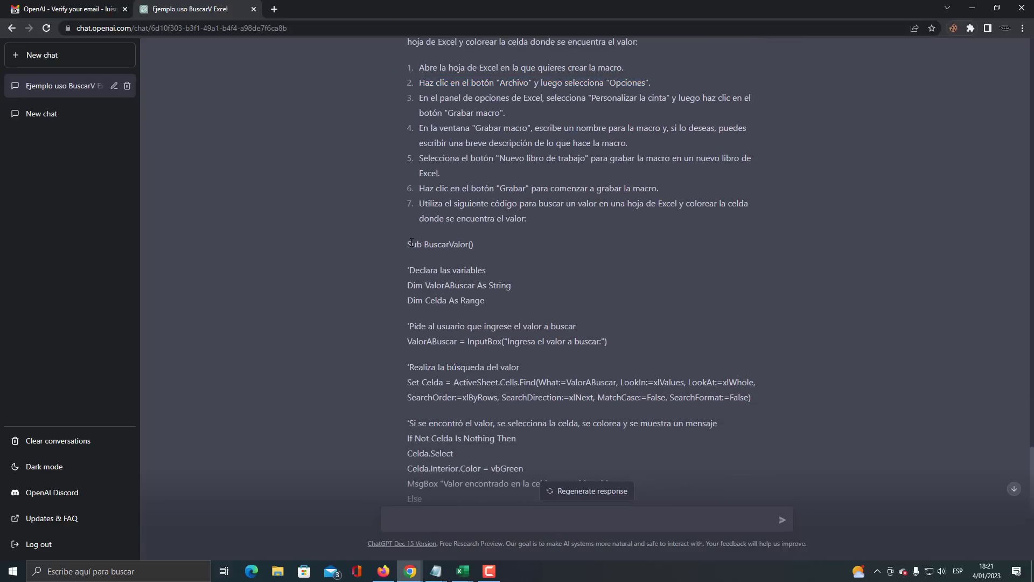
pyautogui.scroll(-2, 516, 441)
pyautogui.scroll(-1, 516, 438)
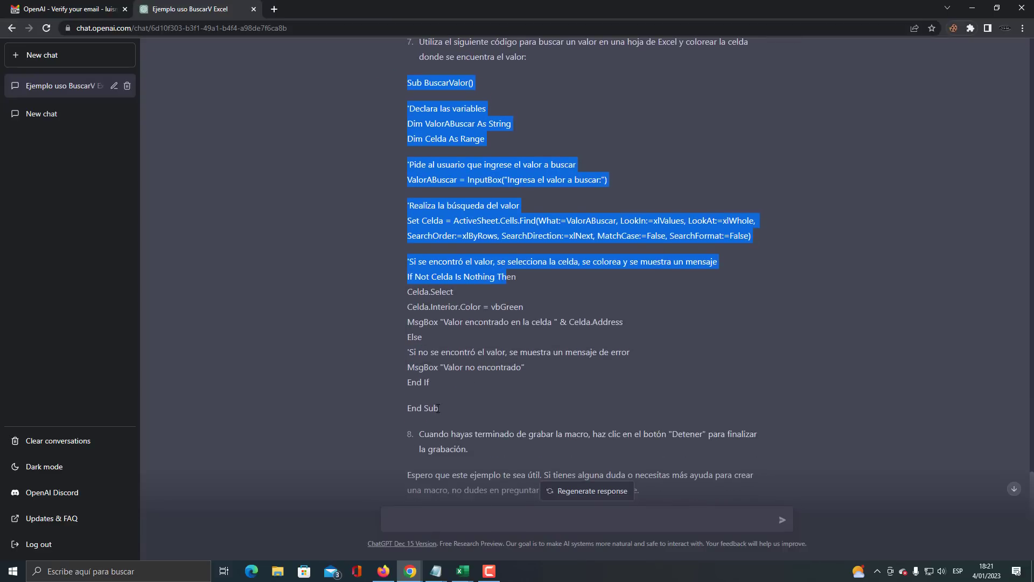
pyautogui.keyDown('shift'); pyautogui.click(438, 408); pyautogui.keyUp('shift')
pyautogui.scroll(1, 442, 408)
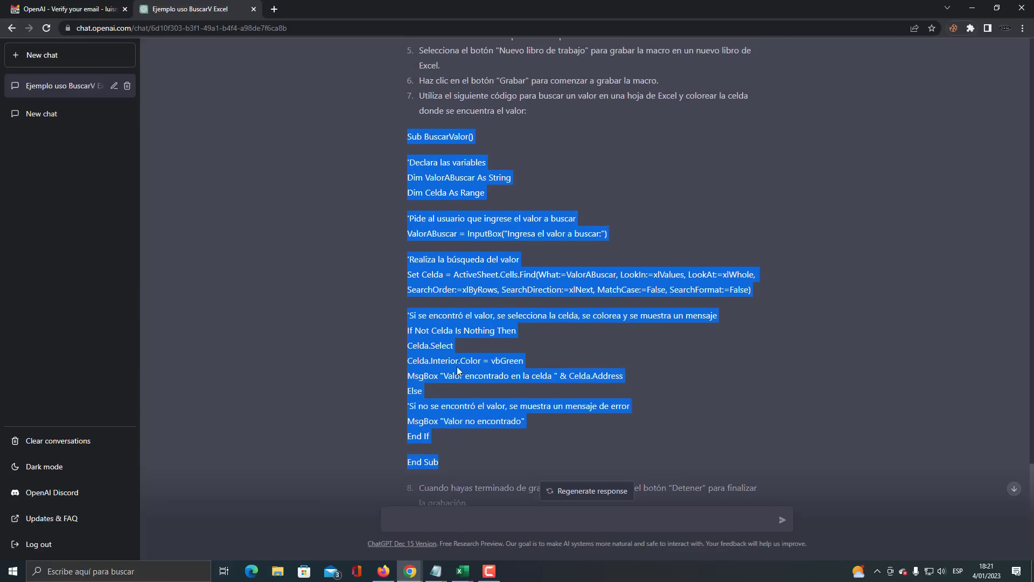
pyautogui.rightClick(442, 179)
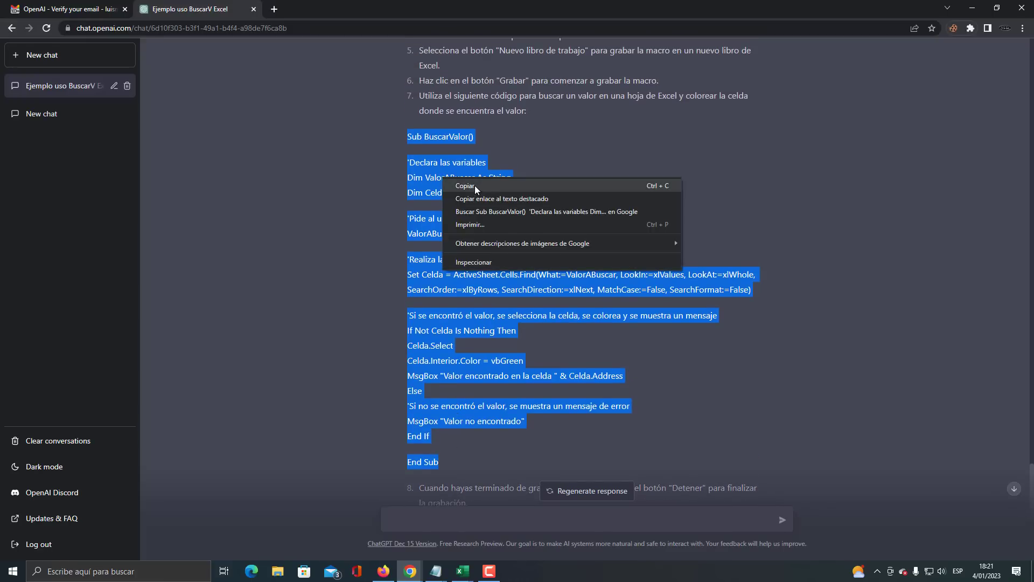
pyautogui.click(474, 185)
pyautogui.click(972, 8)
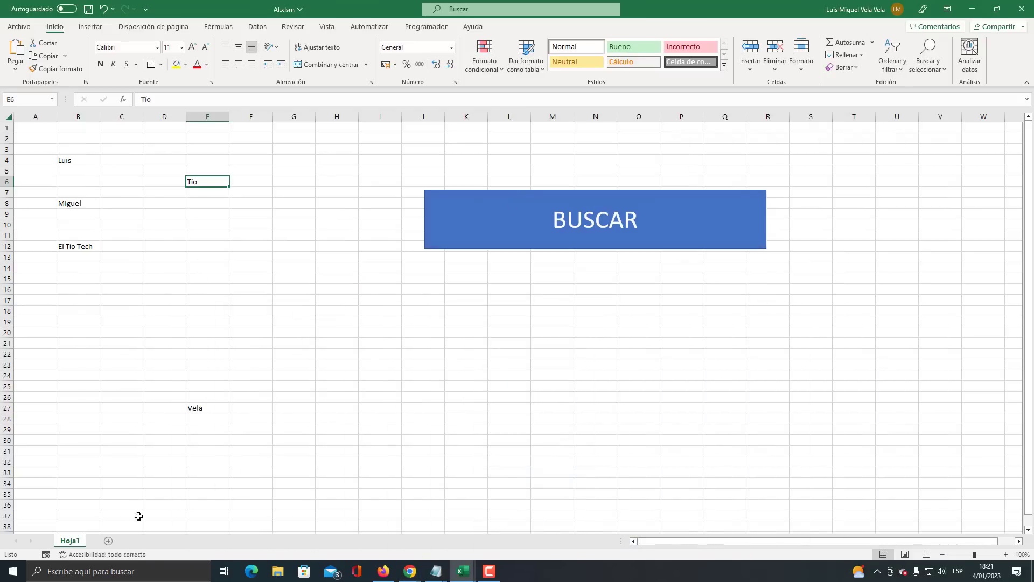
# - Replace Módulo1's old code with the pasted BuscarValor macro that colours the found cell vbGreen
pyautogui.rightClick(70, 540)
pyautogui.click(115, 453)
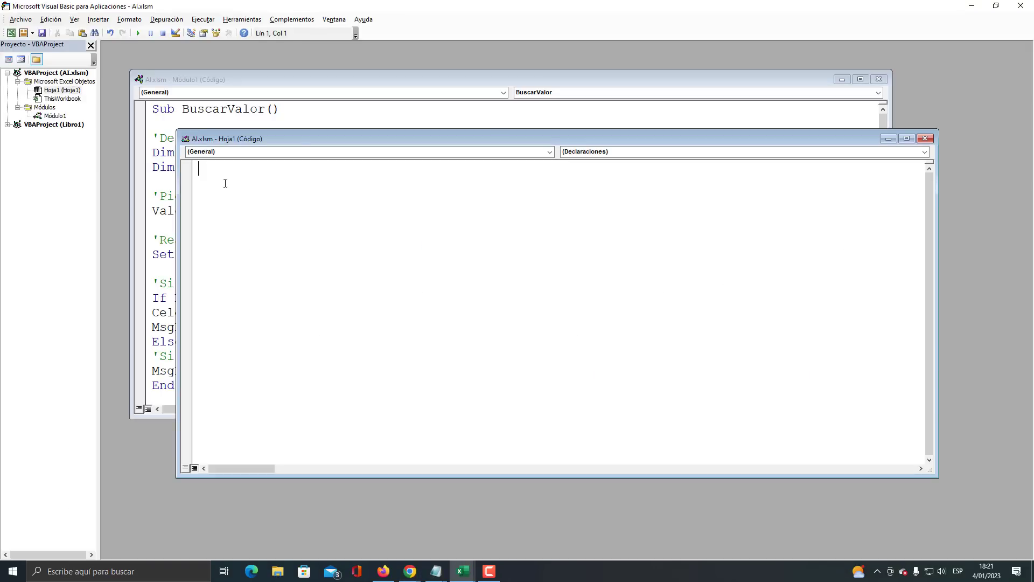
pyautogui.click(924, 139)
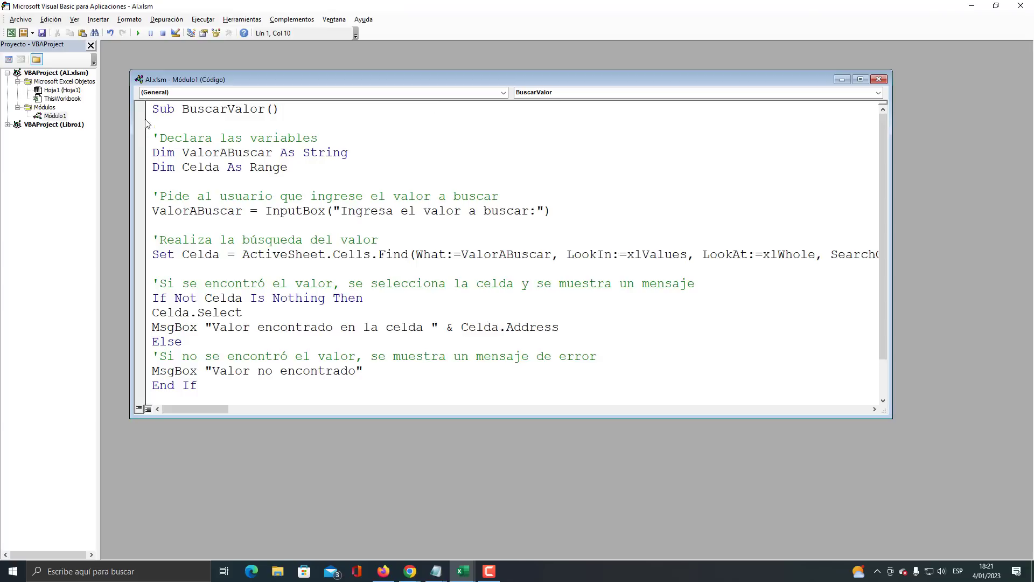
pyautogui.hotkey('ctrl', 'a')
pyautogui.press('Delete')
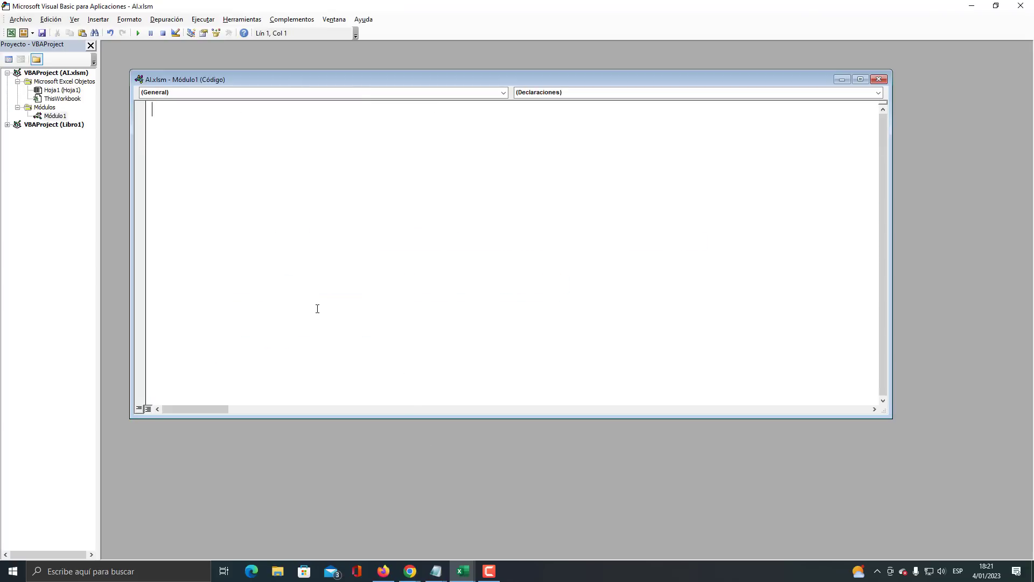
pyautogui.hotkey('ctrl', 'v')
pyautogui.scroll(1, 298, 240)
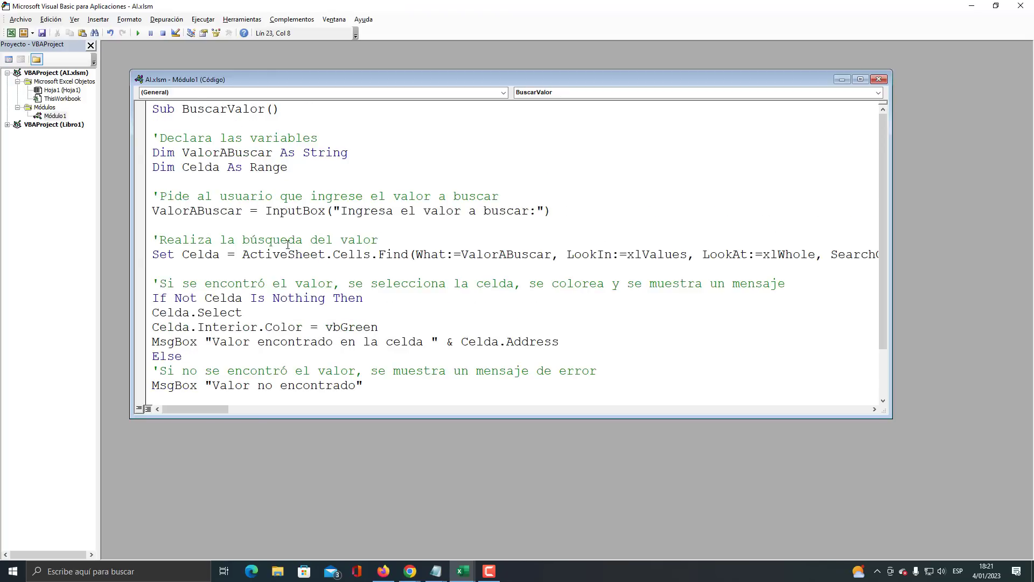
pyautogui.moveTo(183, 107); pyautogui.dragTo(261, 109)
pyautogui.click(243, 108)
# - Assign the BuscarValor macro to the BUSCAR shape
pyautogui.click(1021, 10)
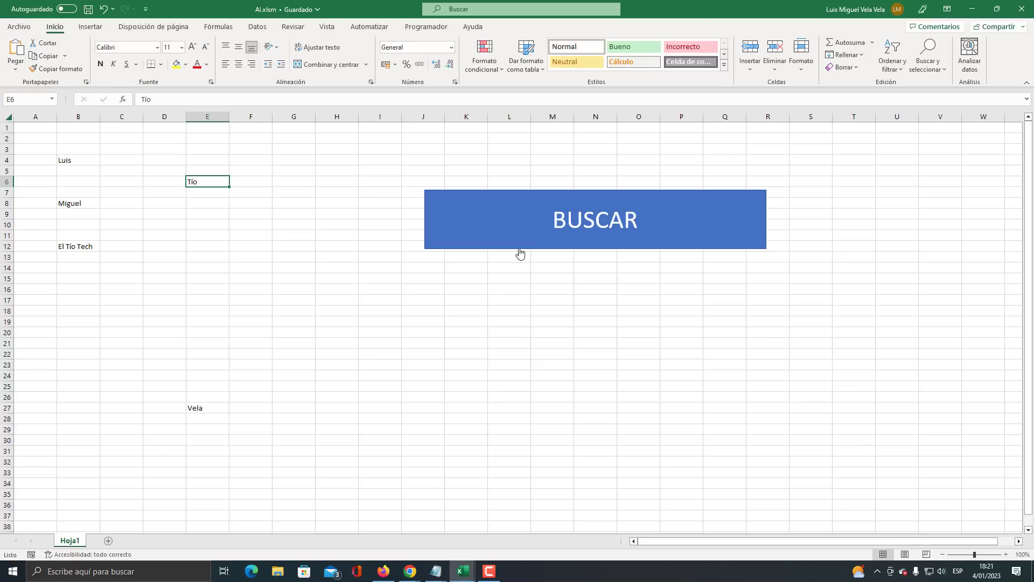
pyautogui.rightClick(528, 218)
pyautogui.click(582, 438)
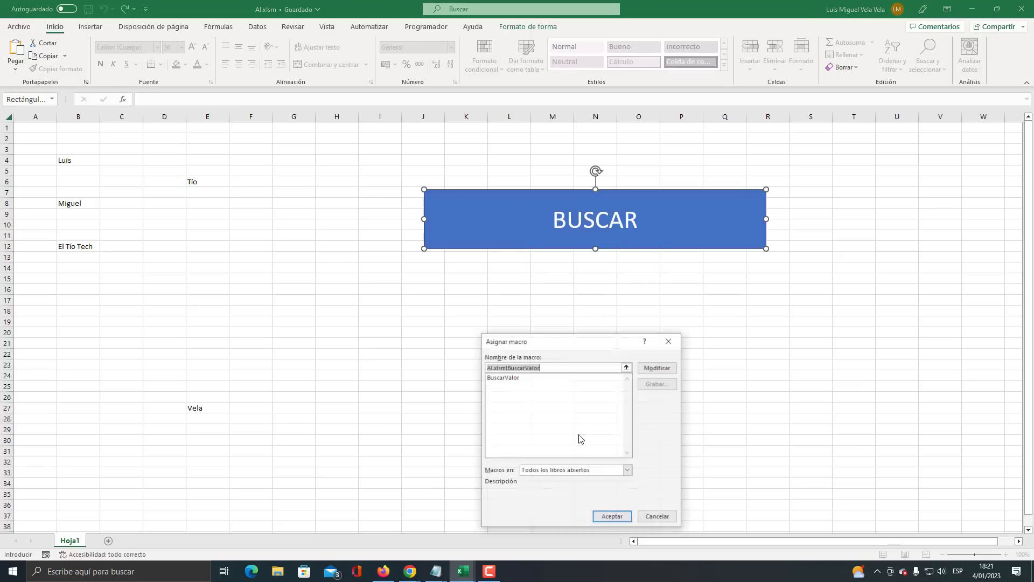
pyautogui.doubleClick(501, 377)
pyautogui.click(350, 311)
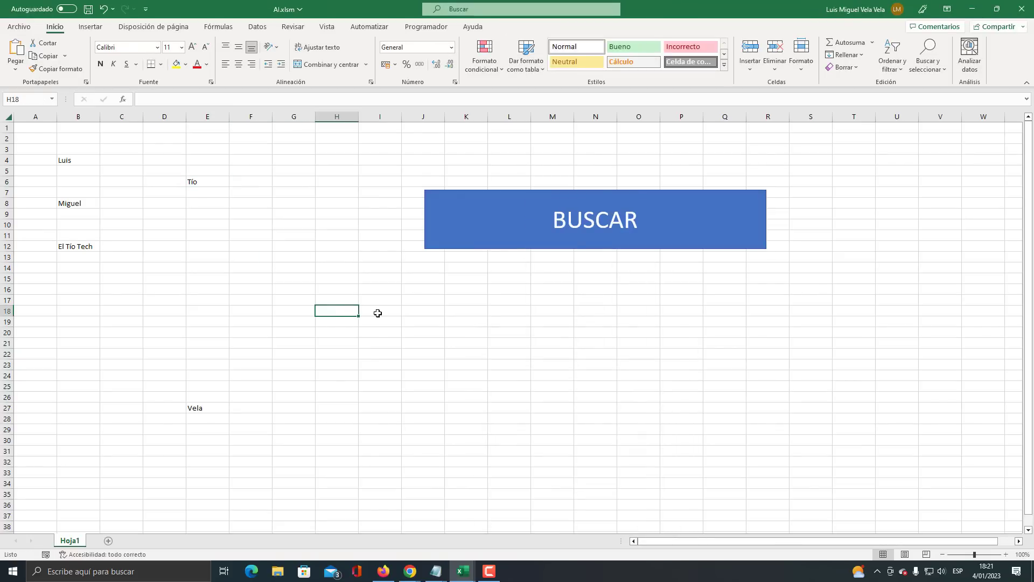
# - Search for Vela with BUSCAR and check that cell E27 turned green
pyautogui.click(602, 218)
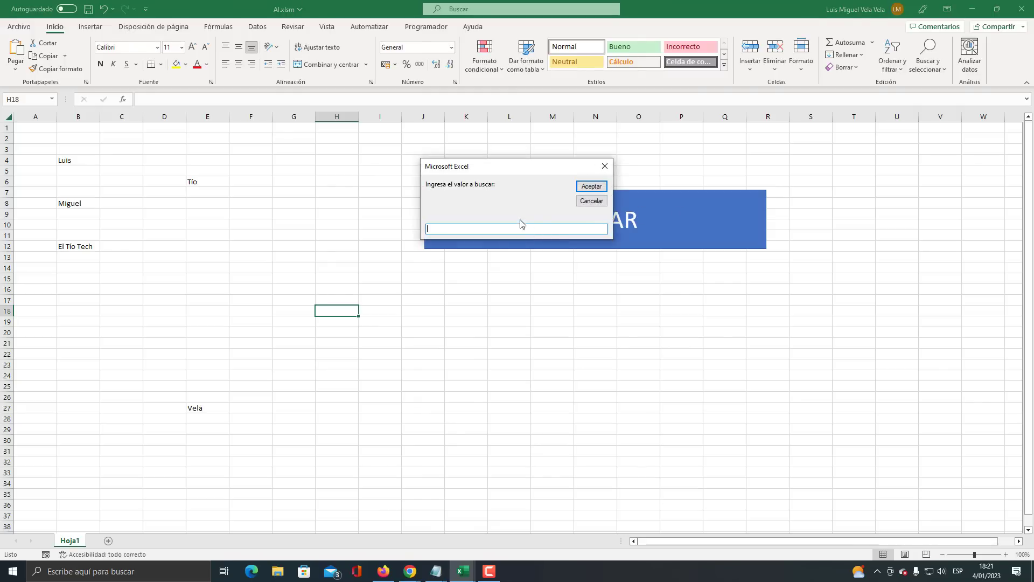
pyautogui.moveTo(509, 169); pyautogui.dragTo(445, 296)
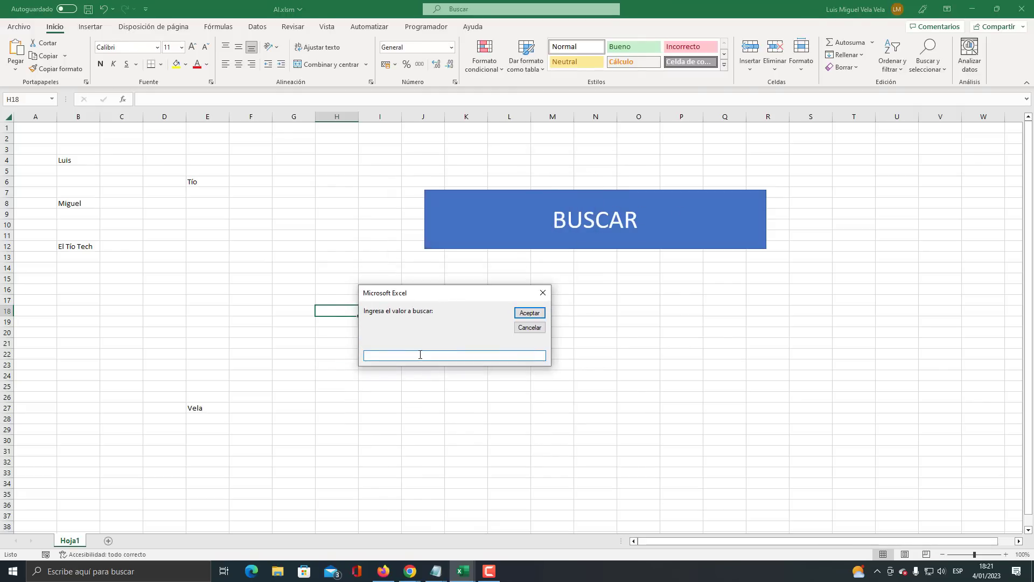
pyautogui.write('Vela')
pyautogui.click(529, 313)
pyautogui.press('Return')
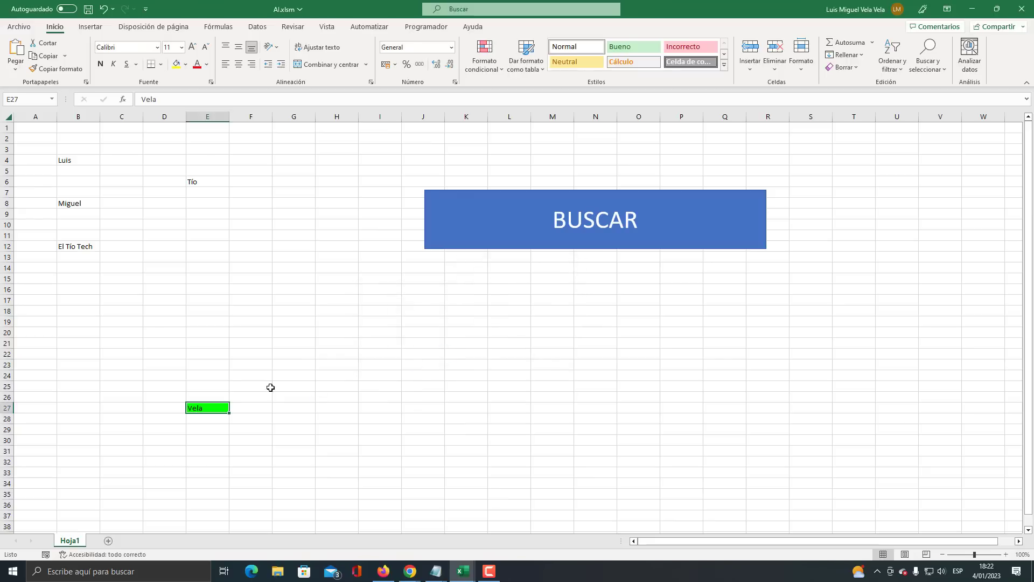
pyautogui.scroll(-2, 184, 414)
pyautogui.click(214, 364)
pyautogui.click(202, 344)
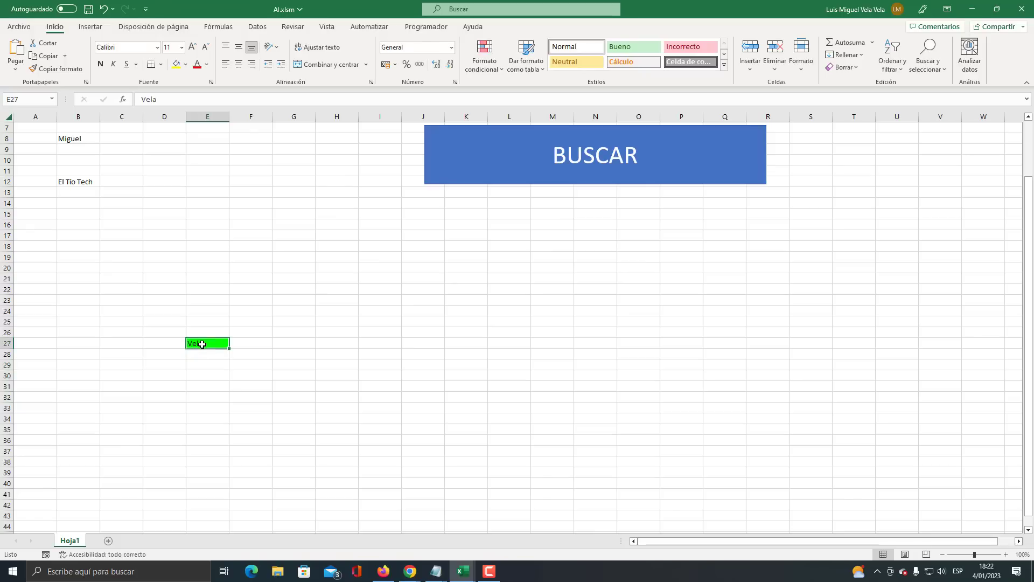
pyautogui.click(208, 362)
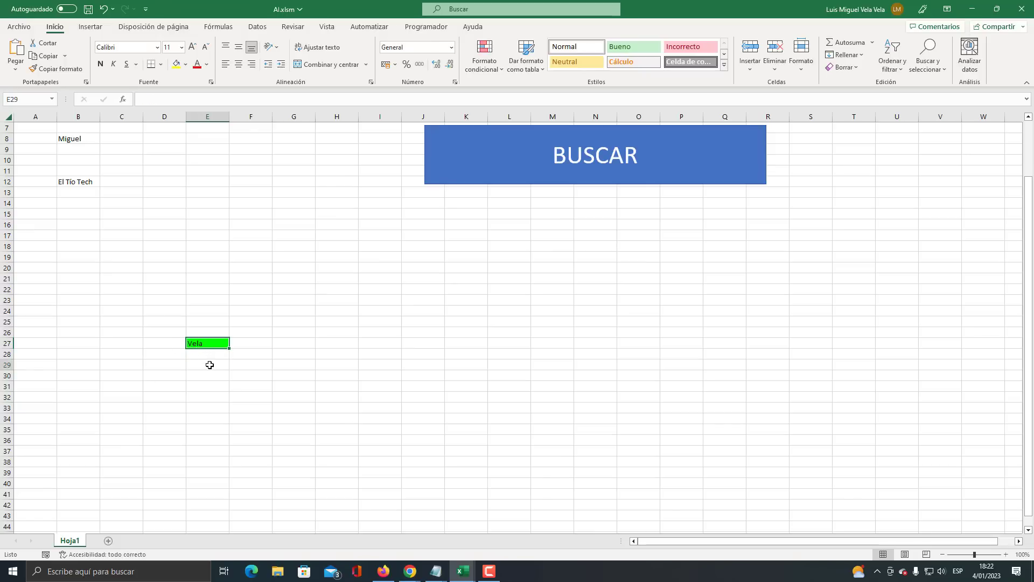
pyautogui.click(208, 341)
pyautogui.press('Down')
pyautogui.press('Down')
pyautogui.press('Down')
pyautogui.click(203, 343)
pyautogui.scroll(2, 289, 430)
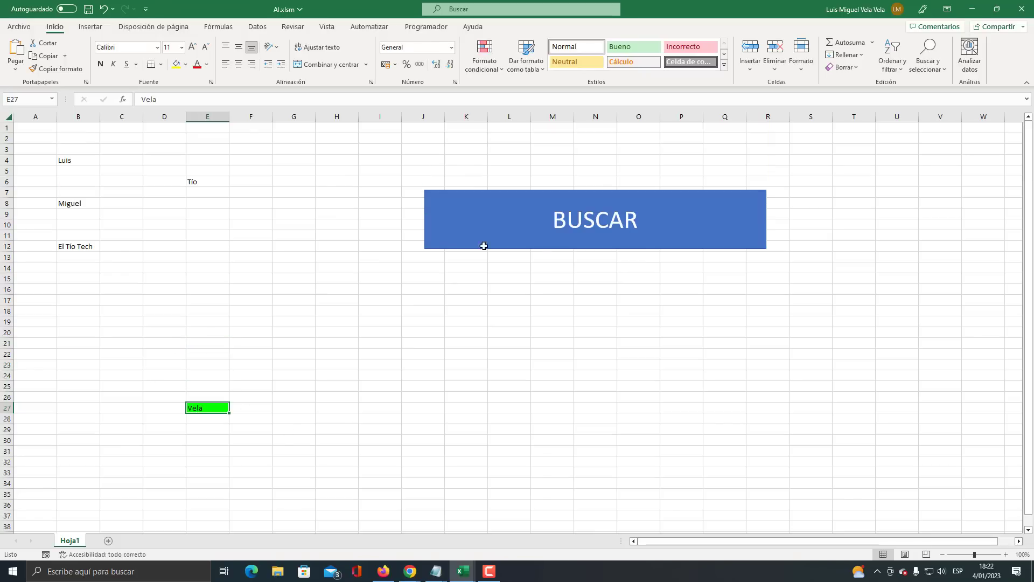
# - Run BUSCAR searches for Miguel and Luis, the last one reporting $B$4
pyautogui.click(613, 222)
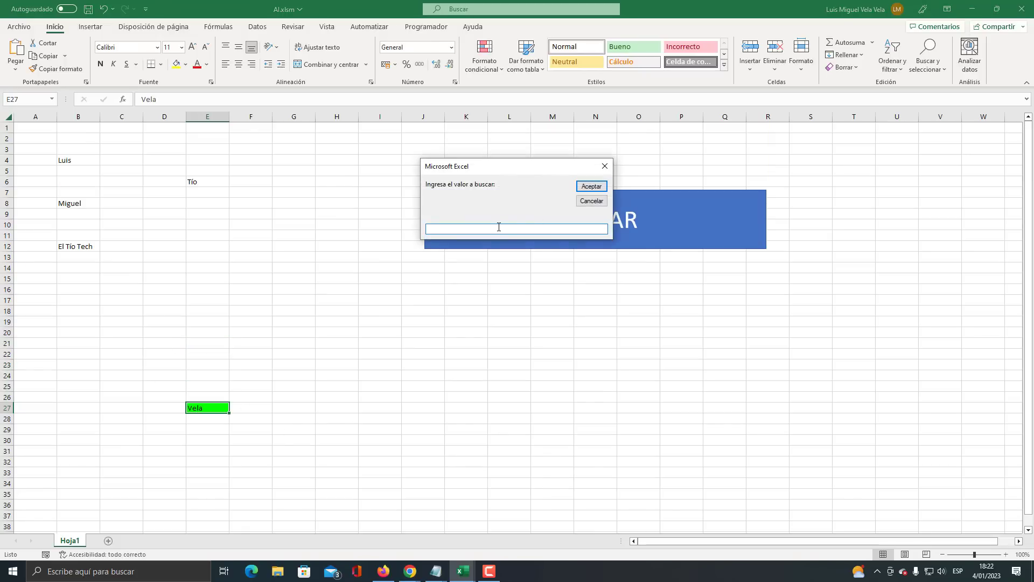
pyautogui.write('Miguel')
pyautogui.click(593, 187)
pyautogui.moveTo(515, 276)
pyautogui.mouseDown()
pyautogui.moveTo(205, 197)
pyautogui.moveTo(136, 168)
pyautogui.moveTo(175, 173)
pyautogui.mouseUp()
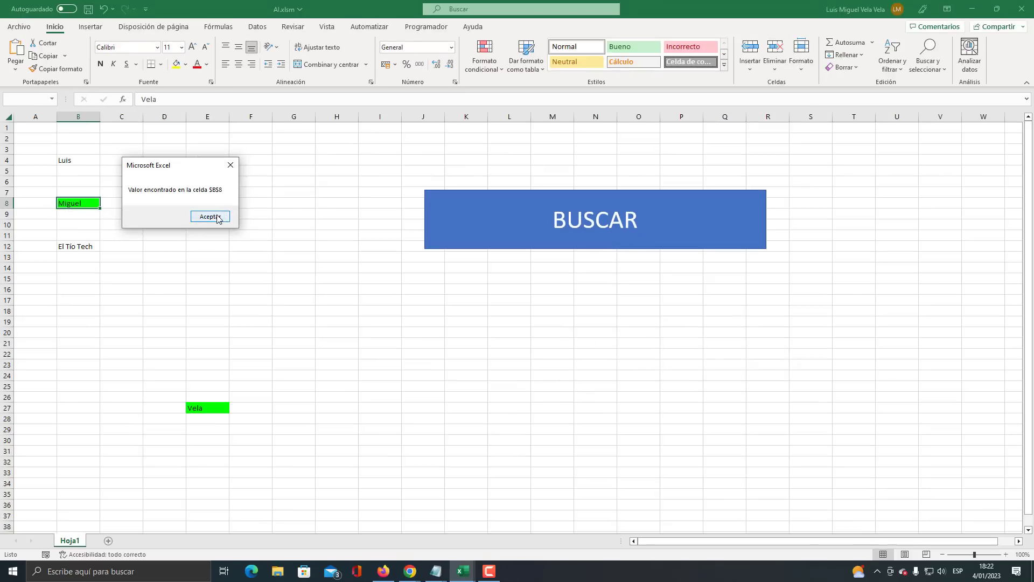
pyautogui.click(210, 216)
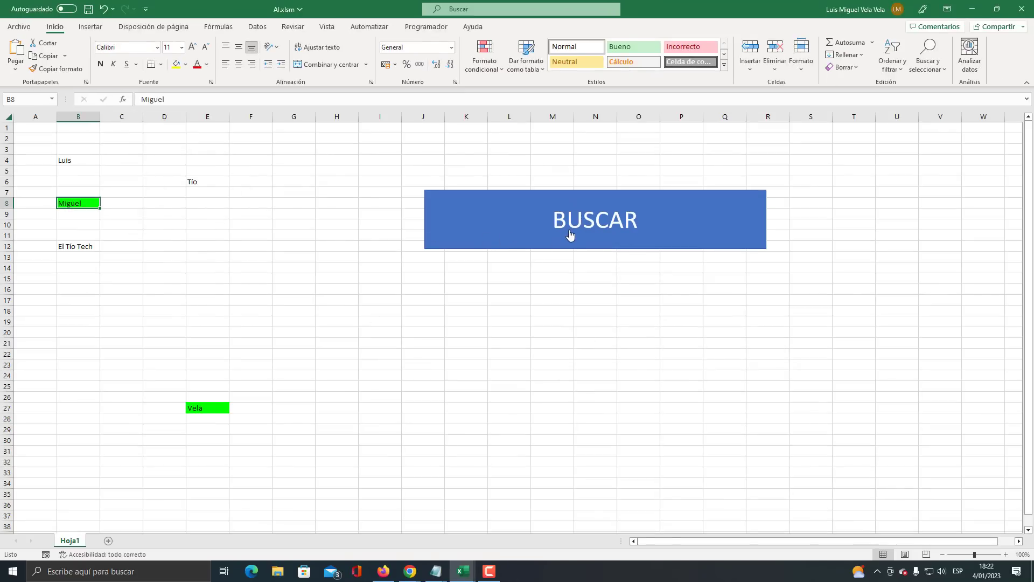
pyautogui.click(597, 237)
pyautogui.write('Luis')
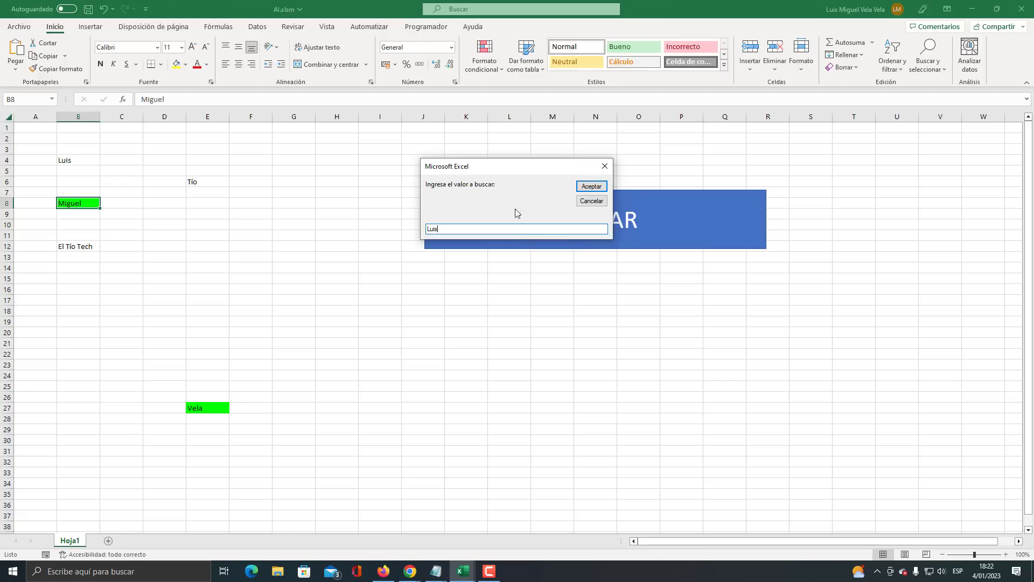
pyautogui.click(592, 188)
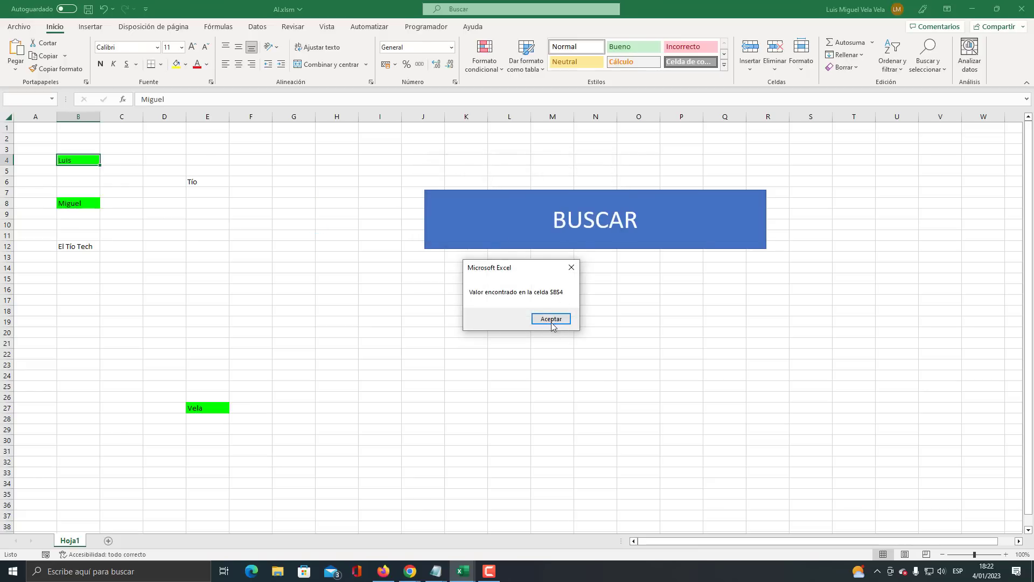
pyautogui.click(551, 319)
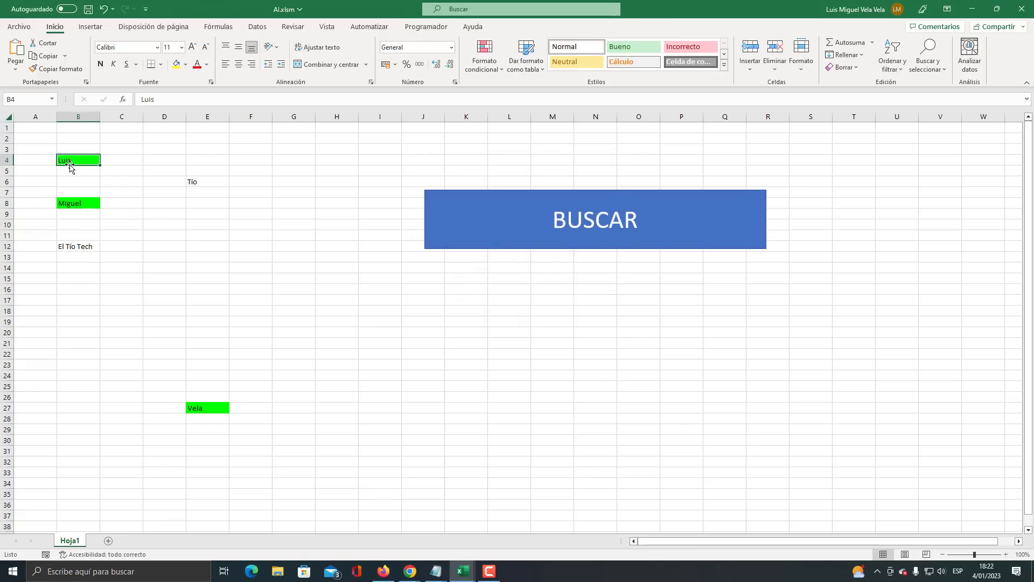
pyautogui.press('super+plus')
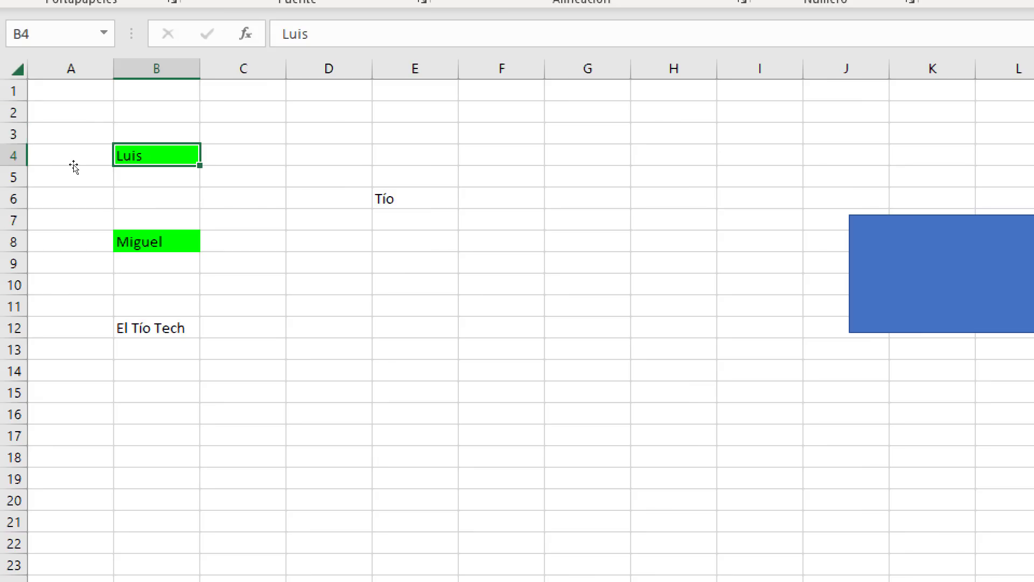
pyautogui.press('super+Escape')
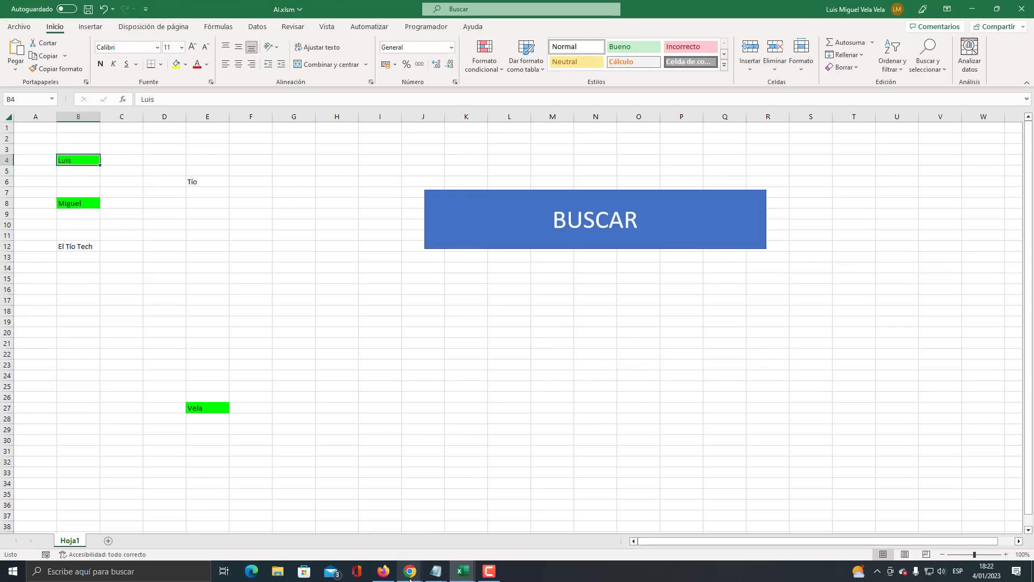
# - Scroll through ChatGPT's cell-colouring BuscarValor reply, from its declarations to End Sub and step 8
pyautogui.moveTo(409, 571)
pyautogui.click(449, 520)
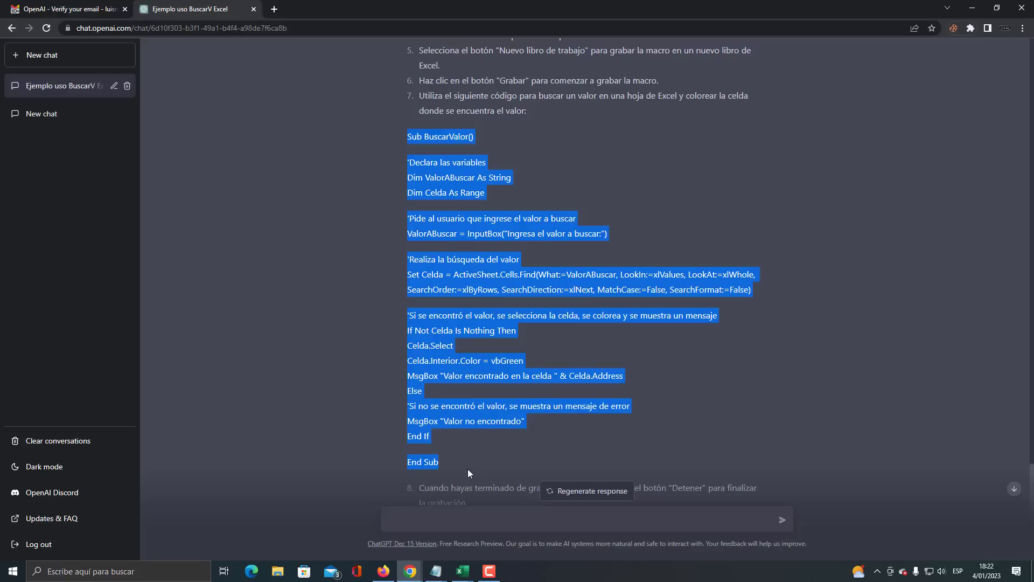
pyautogui.click(454, 359)
pyautogui.scroll(-2, 453, 360)
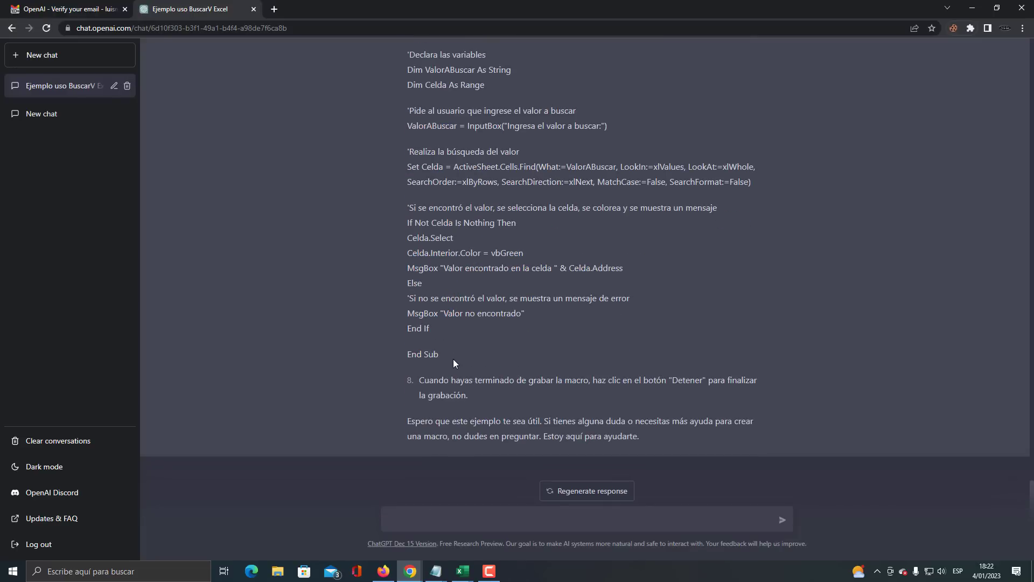
pyautogui.scroll(2, 453, 359)
pyautogui.scroll(-2, 454, 359)
pyautogui.scroll(6, 454, 363)
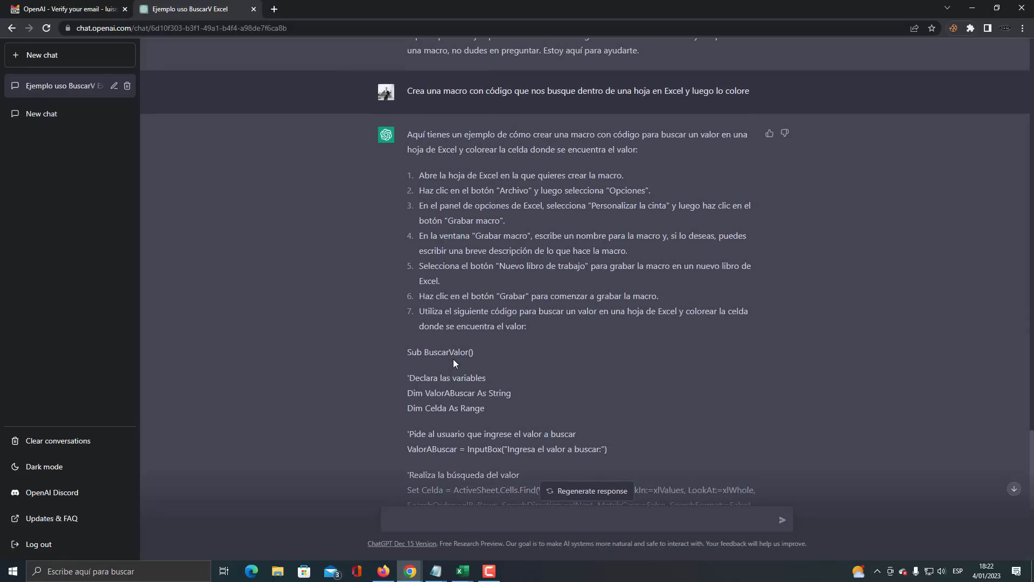
pyautogui.scroll(-6, 453, 359)
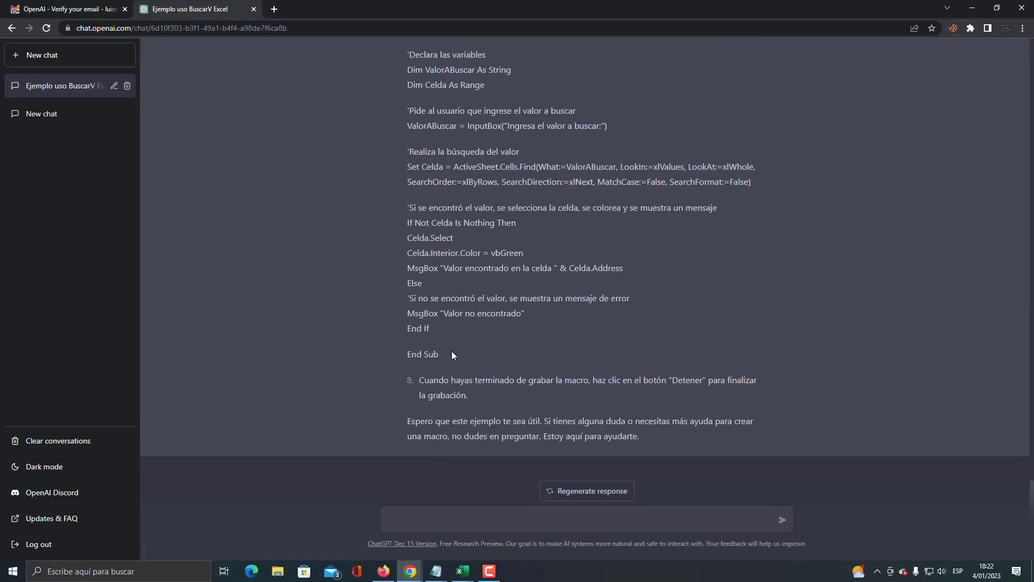
pyautogui.scroll(2, 452, 353)
pyautogui.scroll(3, 451, 353)
pyautogui.scroll(-5, 451, 353)
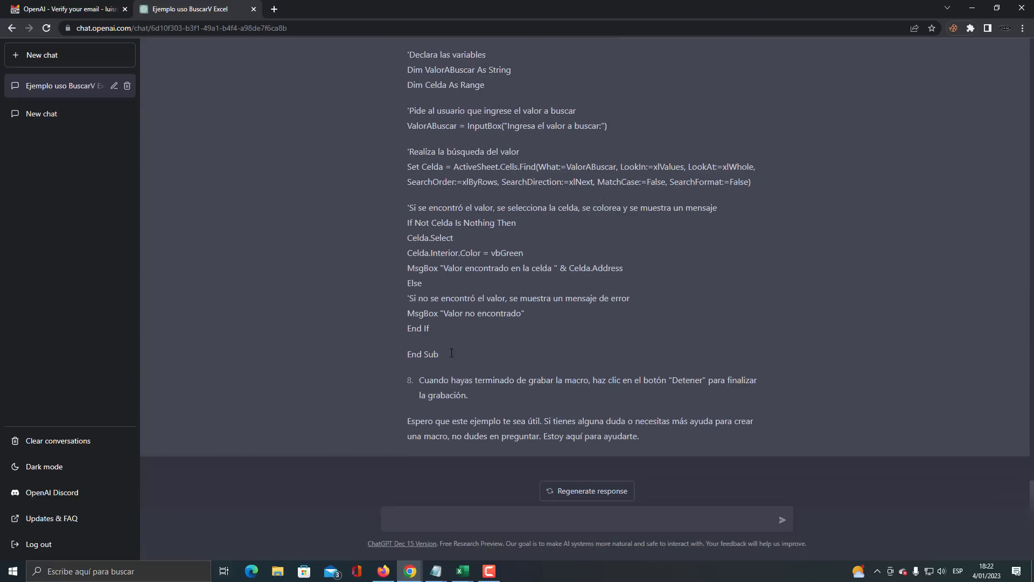